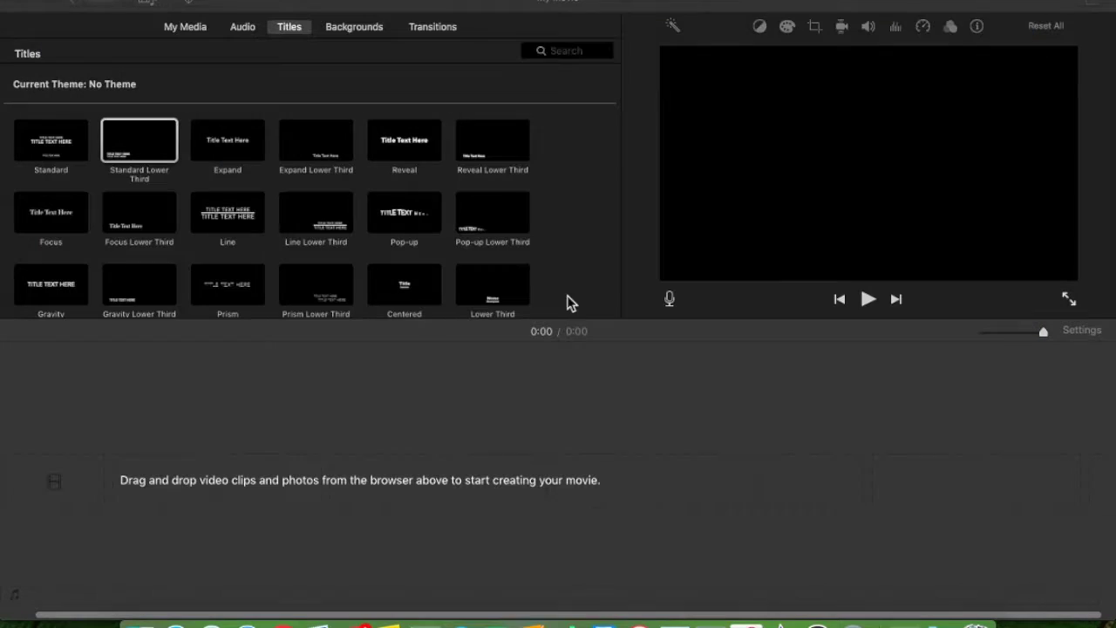
Import 20161009_054346.mp4 from the Desktop into the project media and add it to the timeline.
{"action": "left_click", "coordinate": [187, 27]}
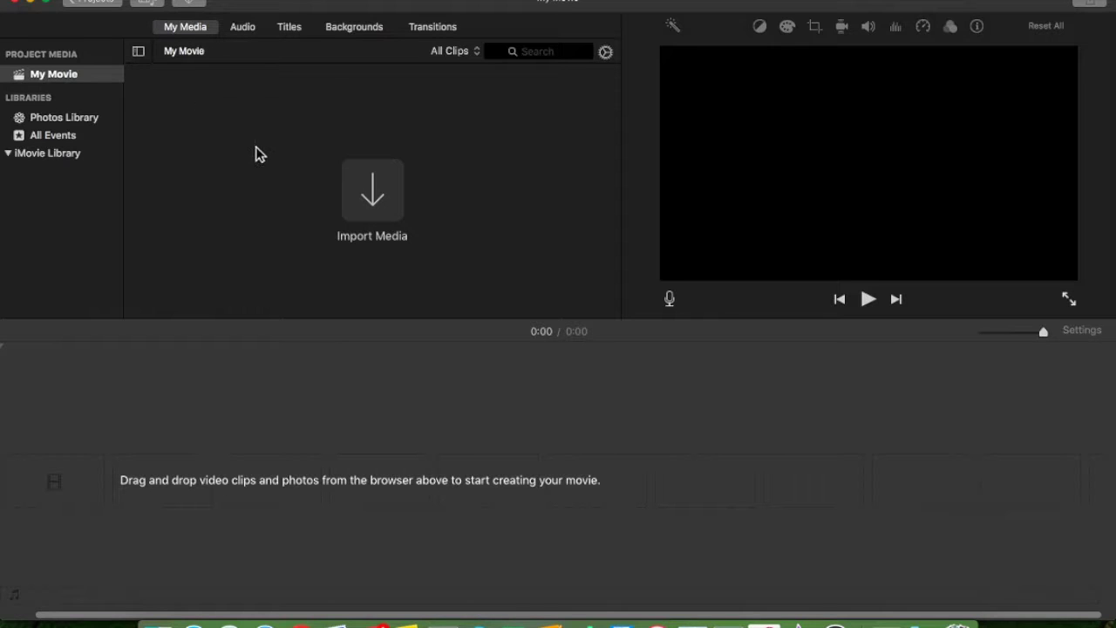
{"action": "left_click", "coordinate": [388, 221]}
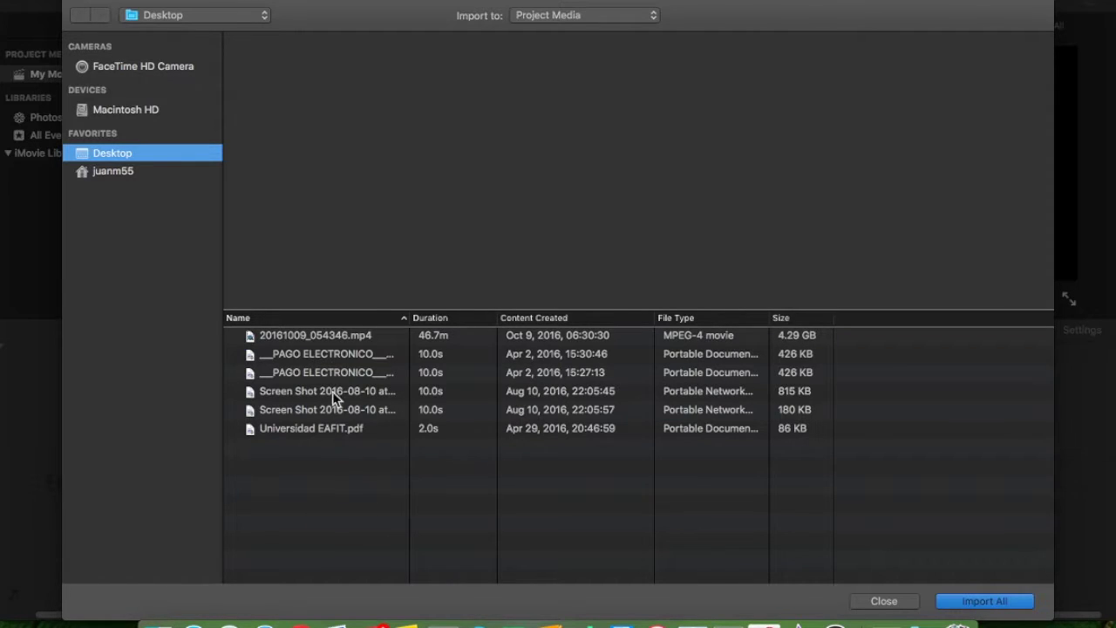
{"action": "left_click", "coordinate": [304, 341]}
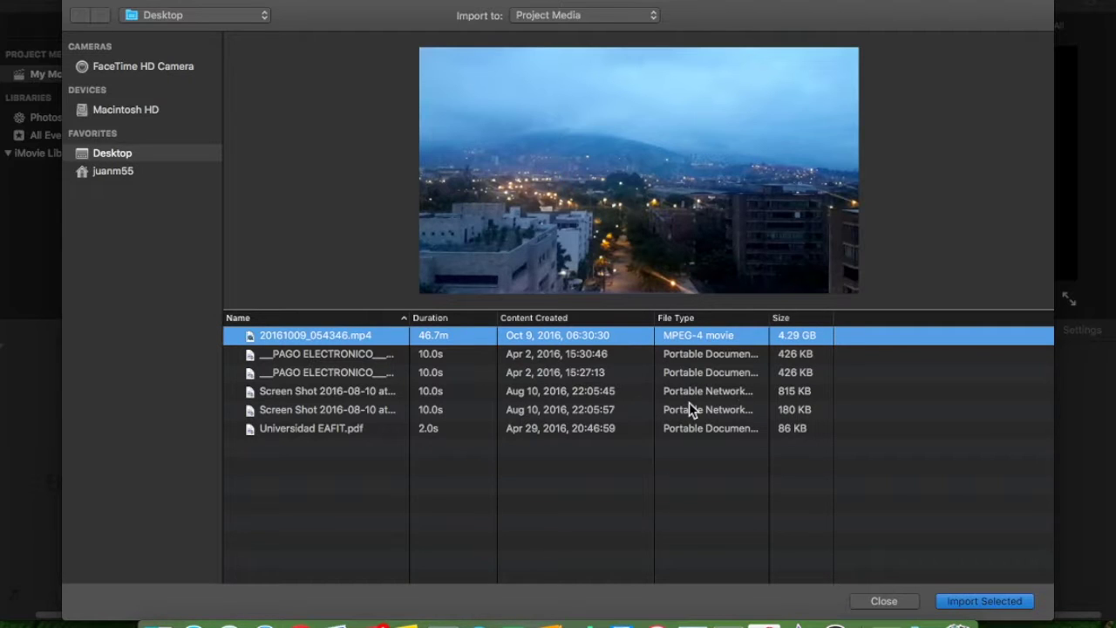
{"action": "left_click", "coordinate": [986, 601]}
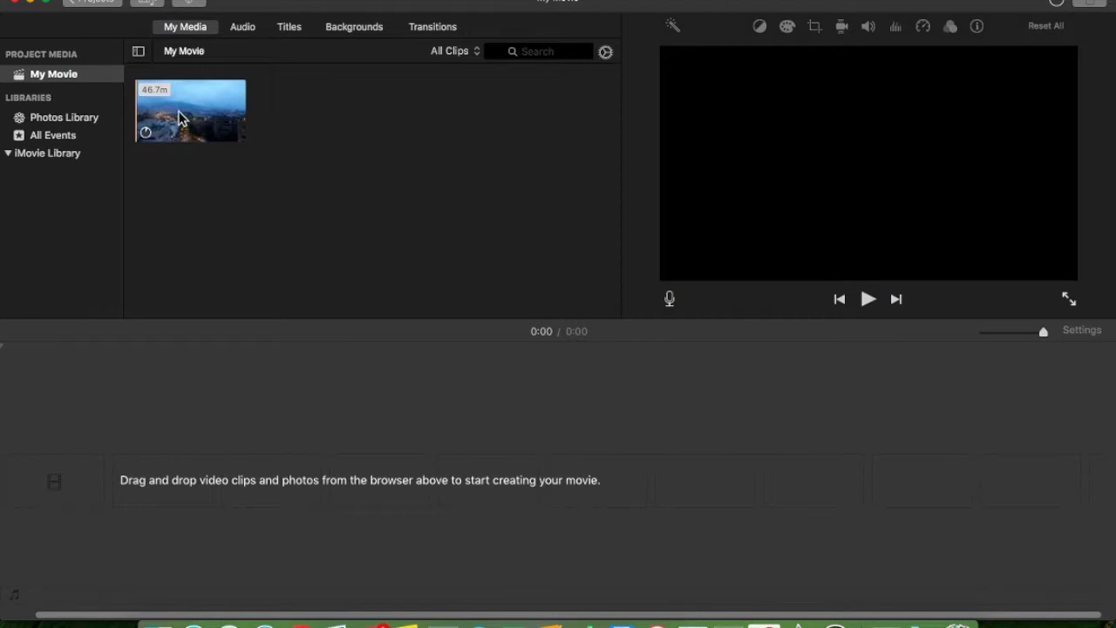
{"action": "left_click_drag", "start_coordinate": [177, 116], "coordinate": [219, 506]}
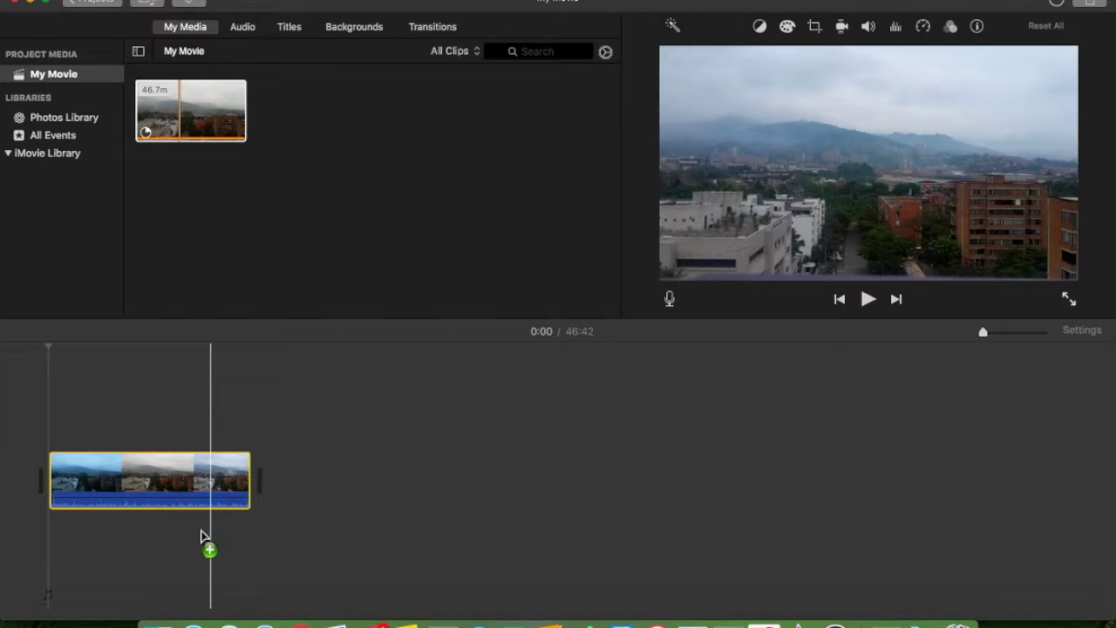
Set the timeline clip's speed to Fast at 20x.
{"action": "left_click", "coordinate": [96, 398]}
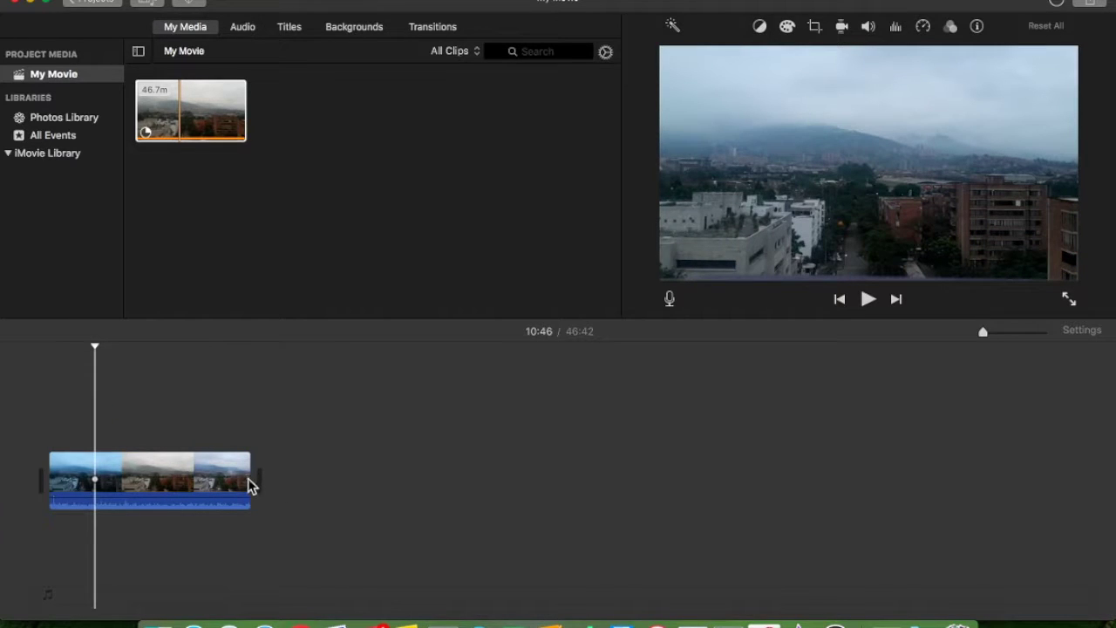
{"action": "left_click", "coordinate": [211, 484]}
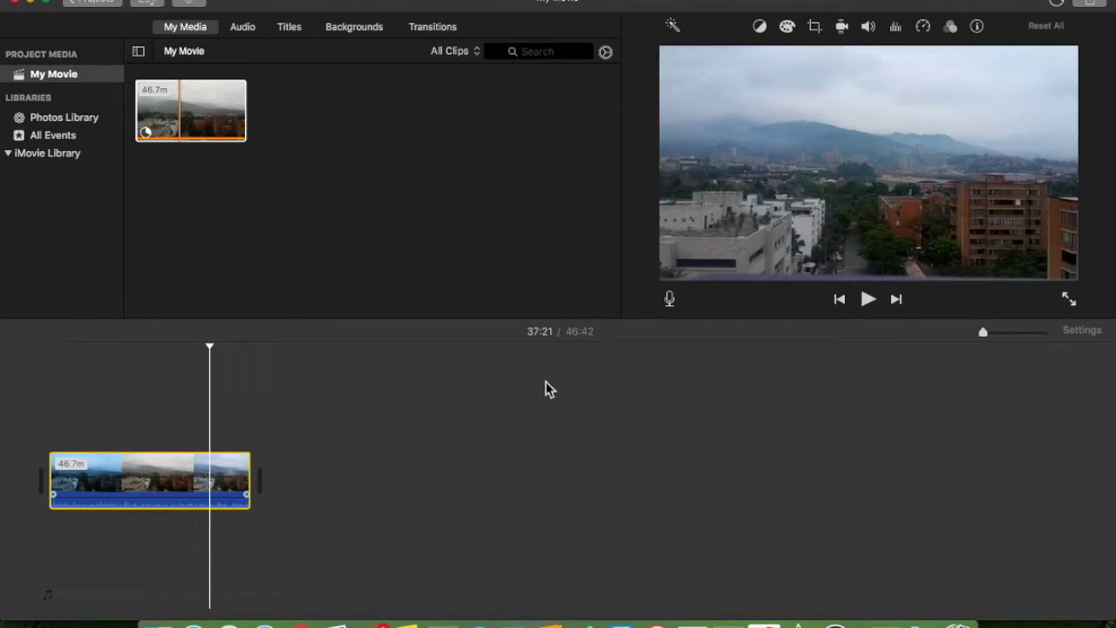
{"action": "left_click", "coordinate": [922, 28]}
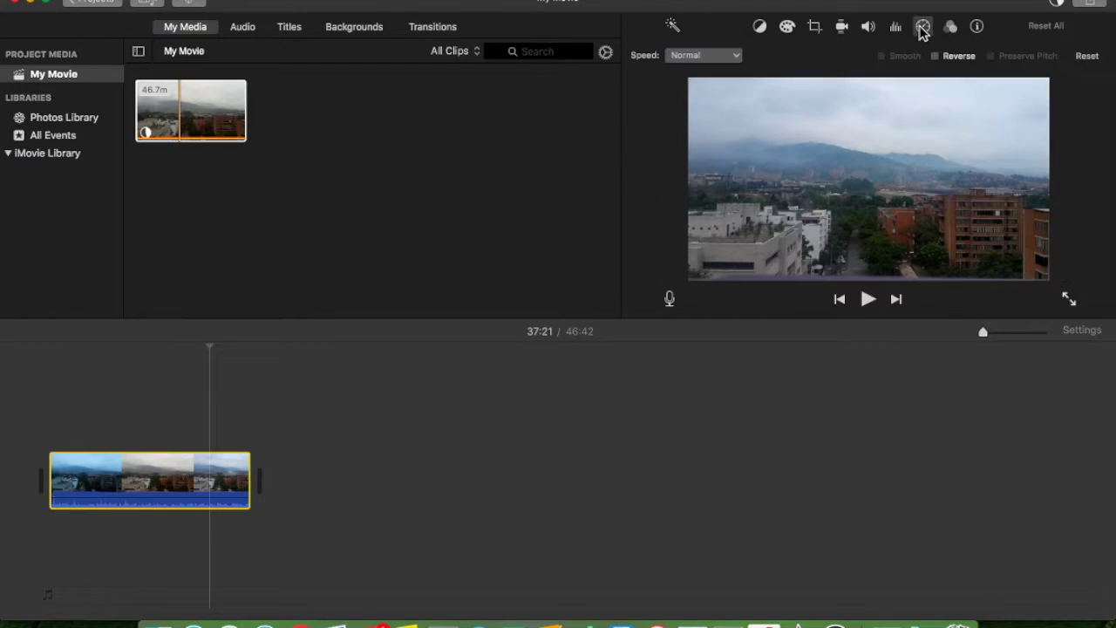
{"action": "left_click", "coordinate": [738, 58]}
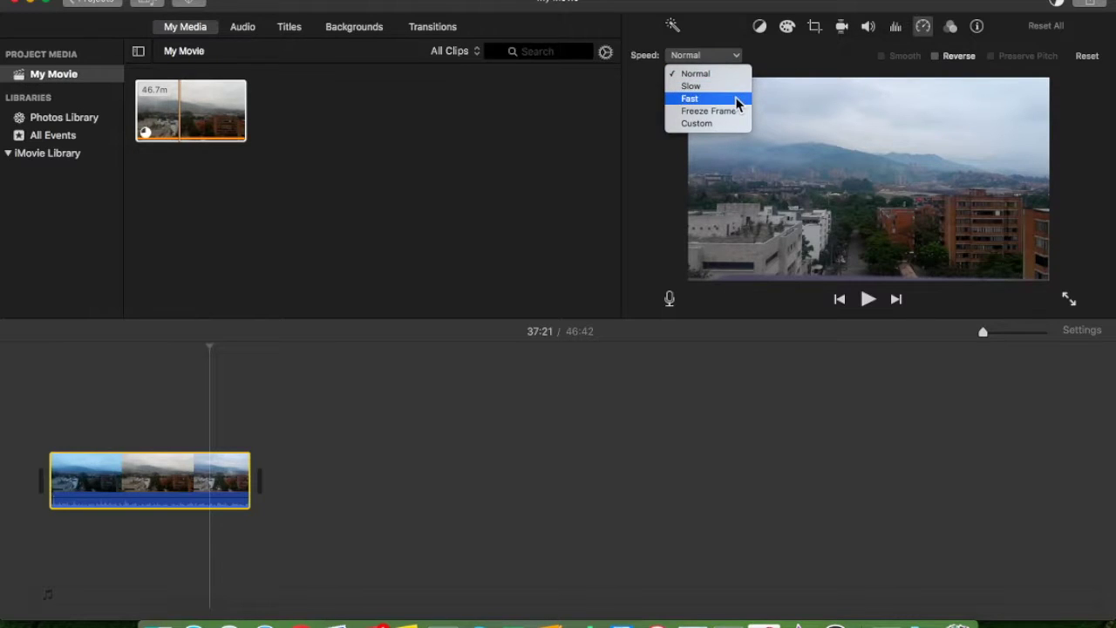
{"action": "left_click", "coordinate": [738, 104]}
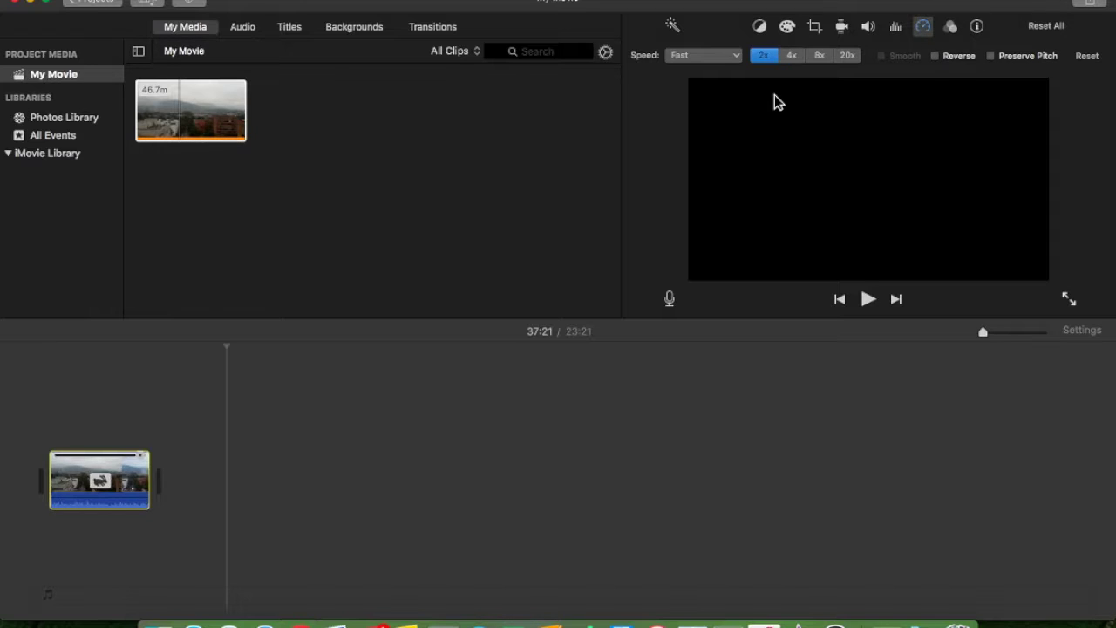
{"action": "left_click", "coordinate": [848, 56]}
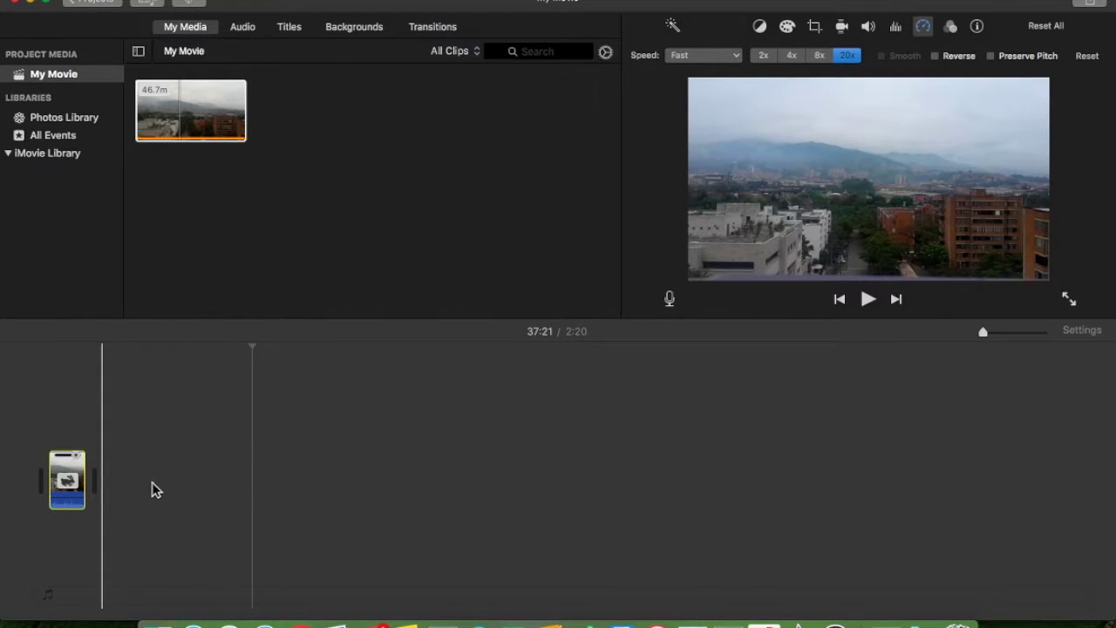
Play the sped-up clip from near its start and detach its audio.
{"action": "key", "text": "super+equal"}
{"action": "scroll", "coordinate": [191, 475], "scroll_direction": "left", "scroll_amount": 10}
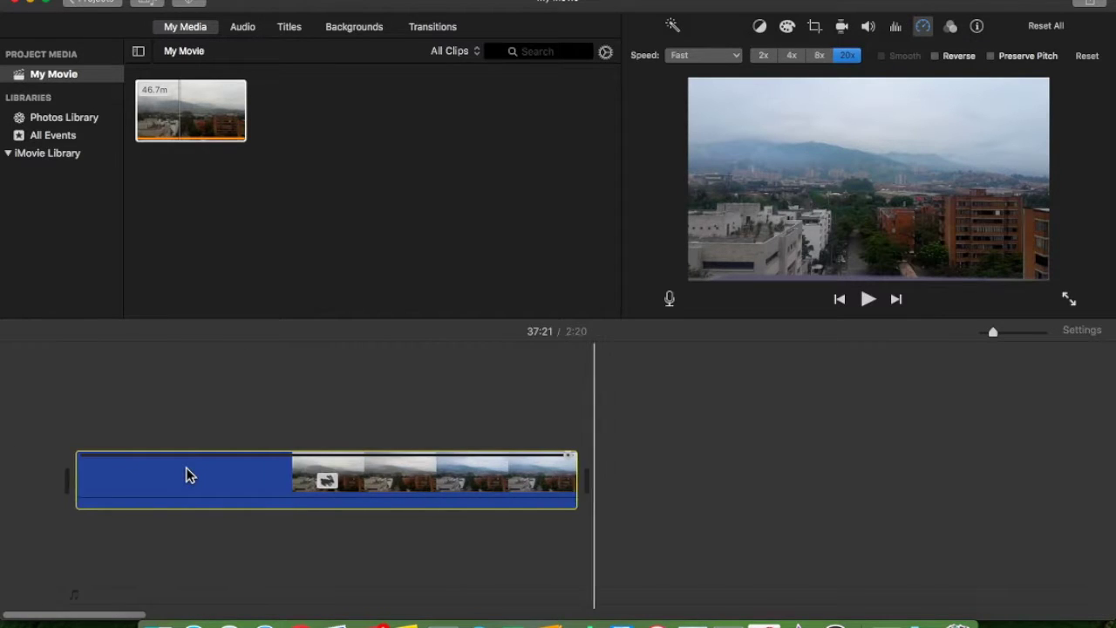
{"action": "left_click", "coordinate": [61, 398]}
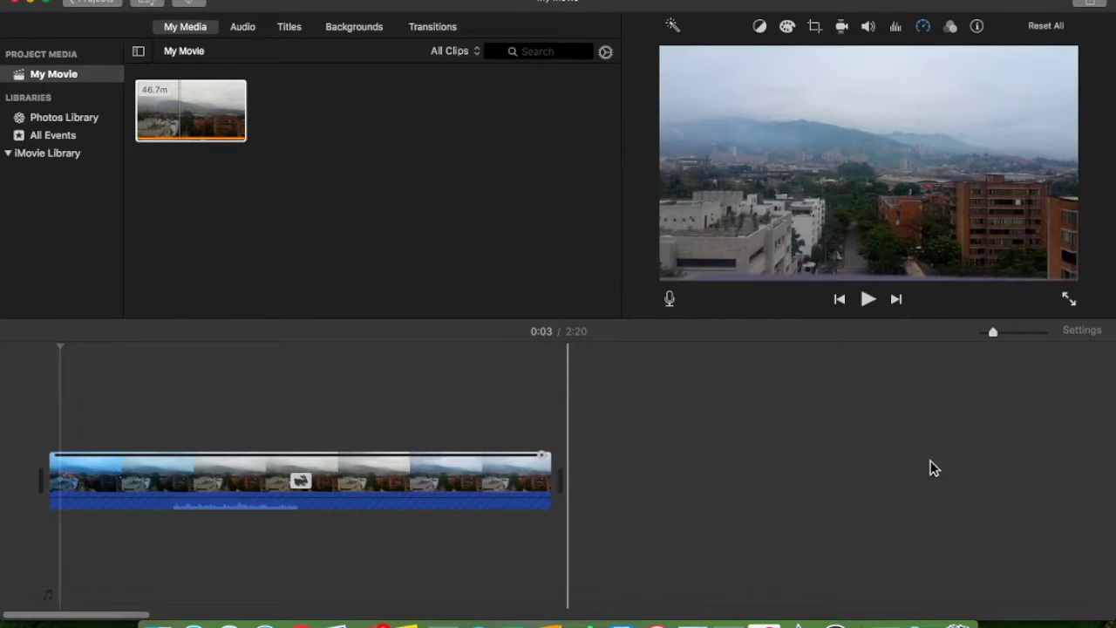
{"action": "key", "text": "space"}
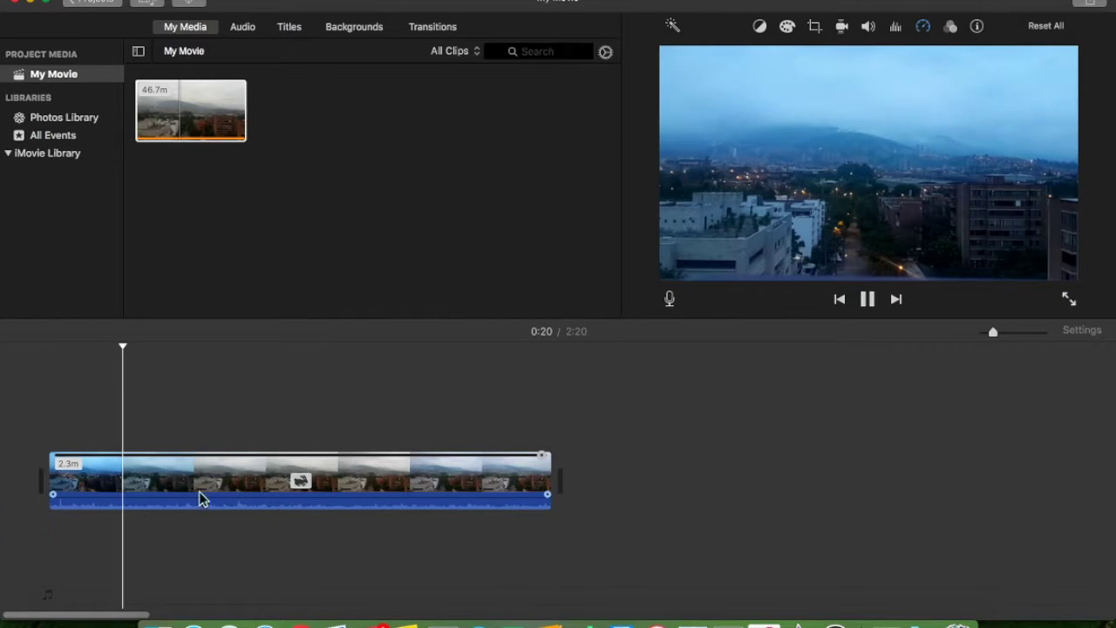
{"action": "key", "text": "space"}
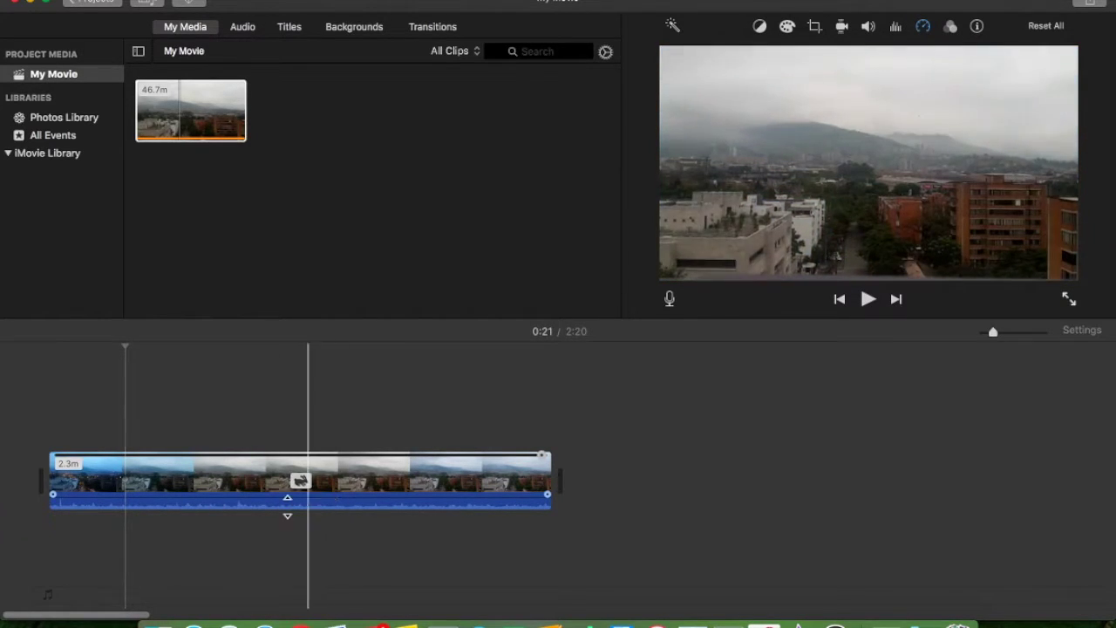
{"action": "right_click", "coordinate": [232, 481]}
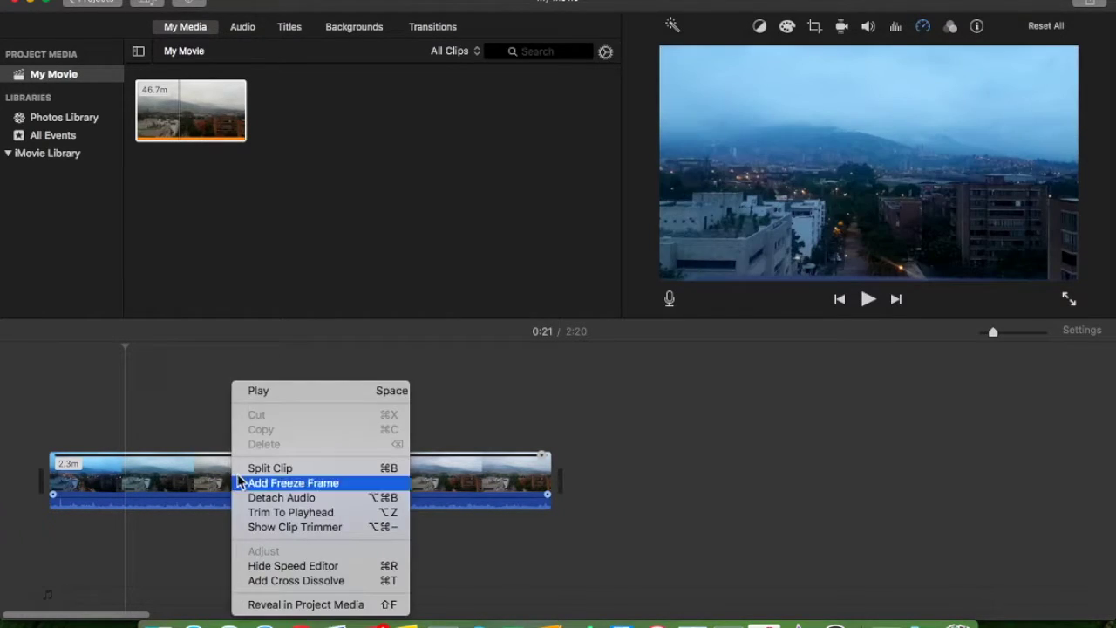
{"action": "left_click", "coordinate": [353, 498]}
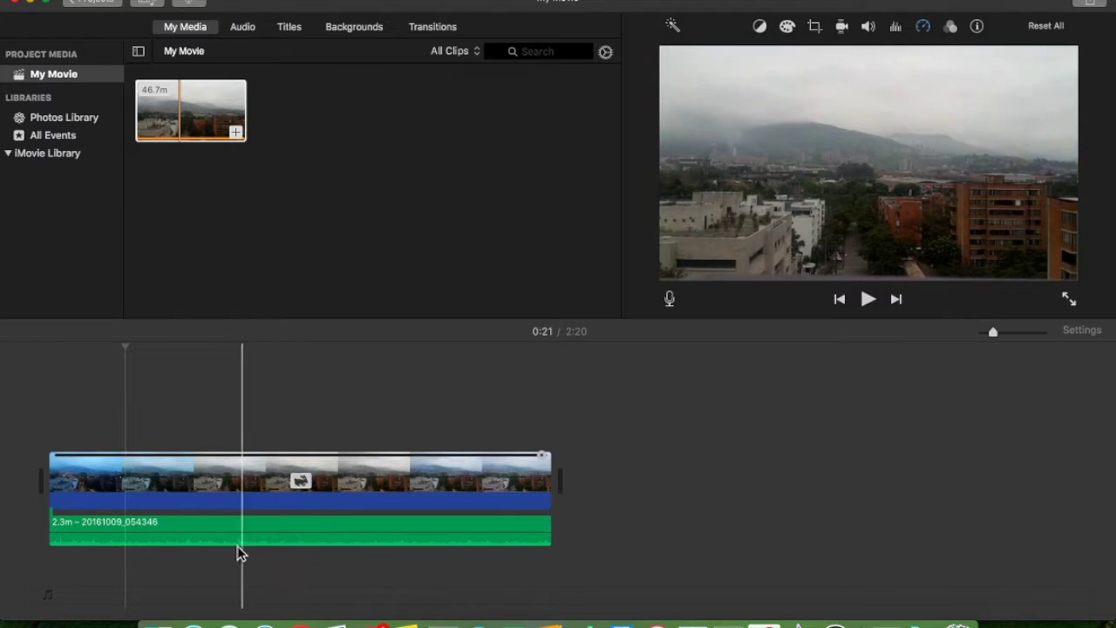
Set the detached audio track's speed to Normal.
{"action": "left_click", "coordinate": [242, 529]}
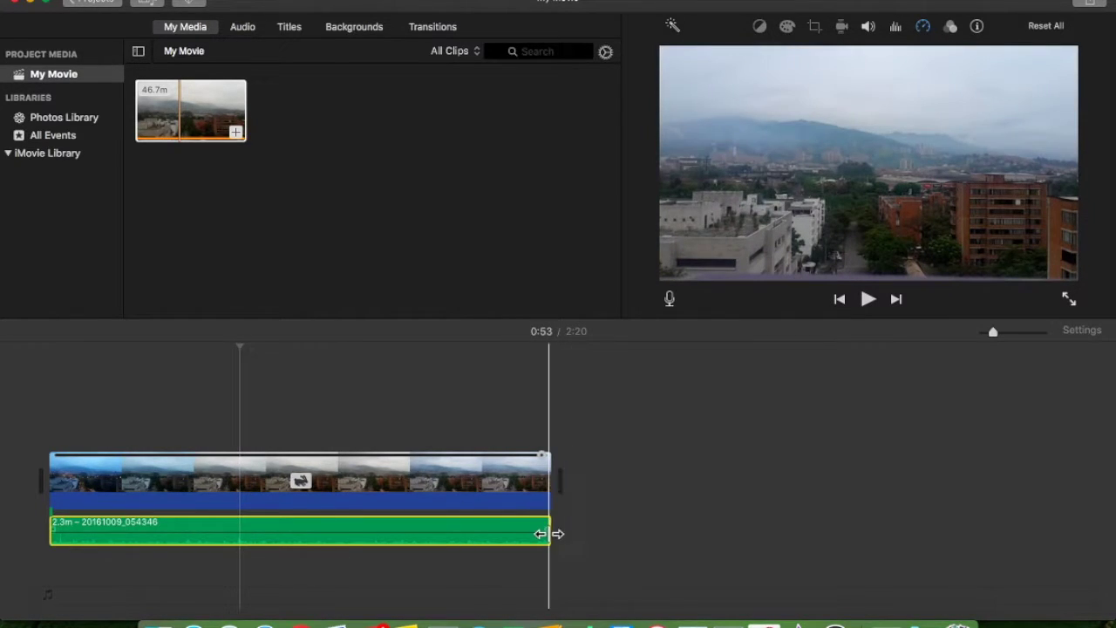
{"action": "left_click", "coordinate": [581, 535]}
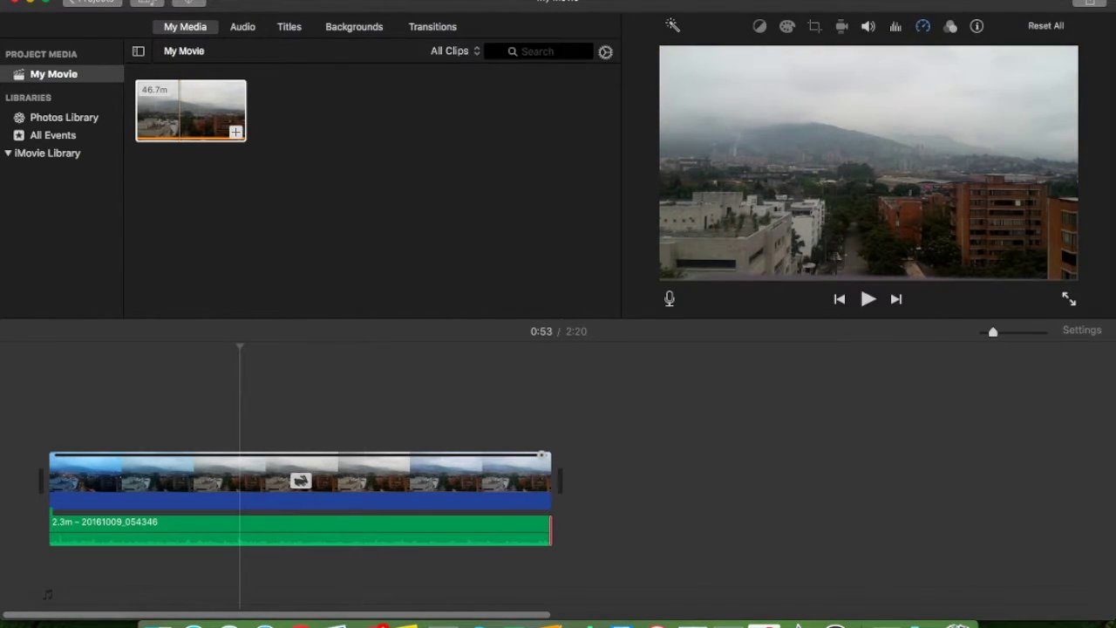
{"action": "left_click", "coordinate": [924, 28]}
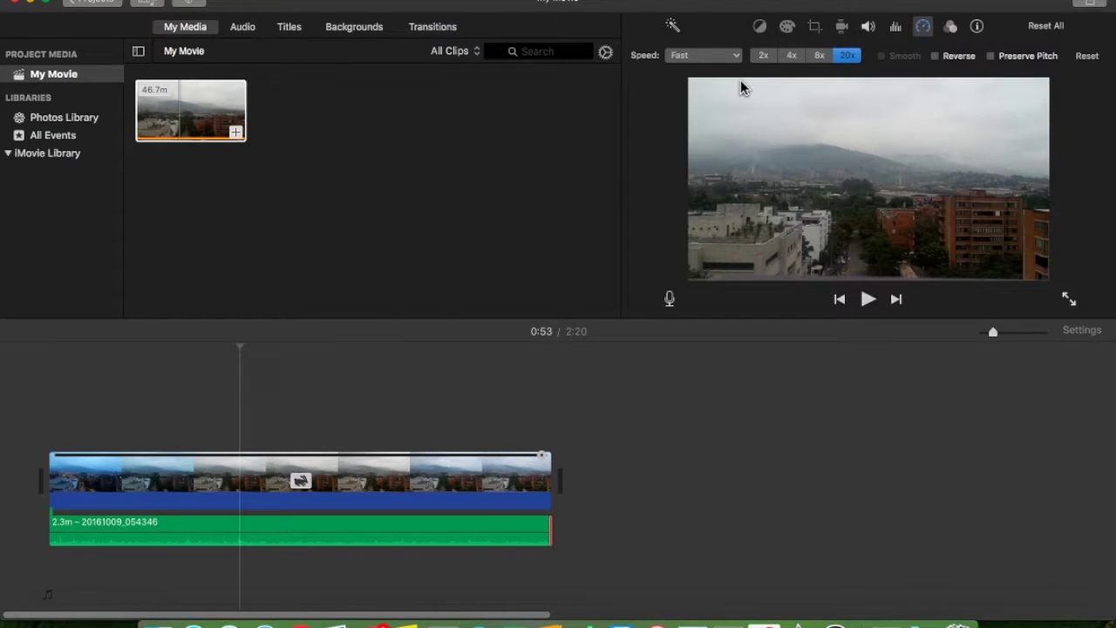
{"action": "left_click", "coordinate": [761, 56]}
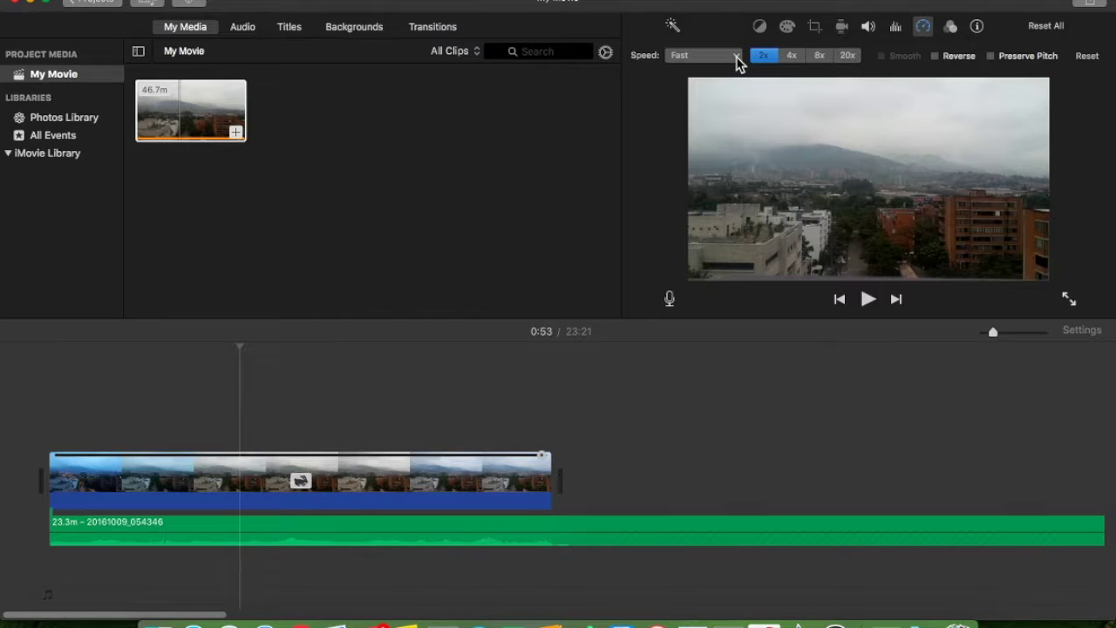
{"action": "left_click", "coordinate": [737, 57]}
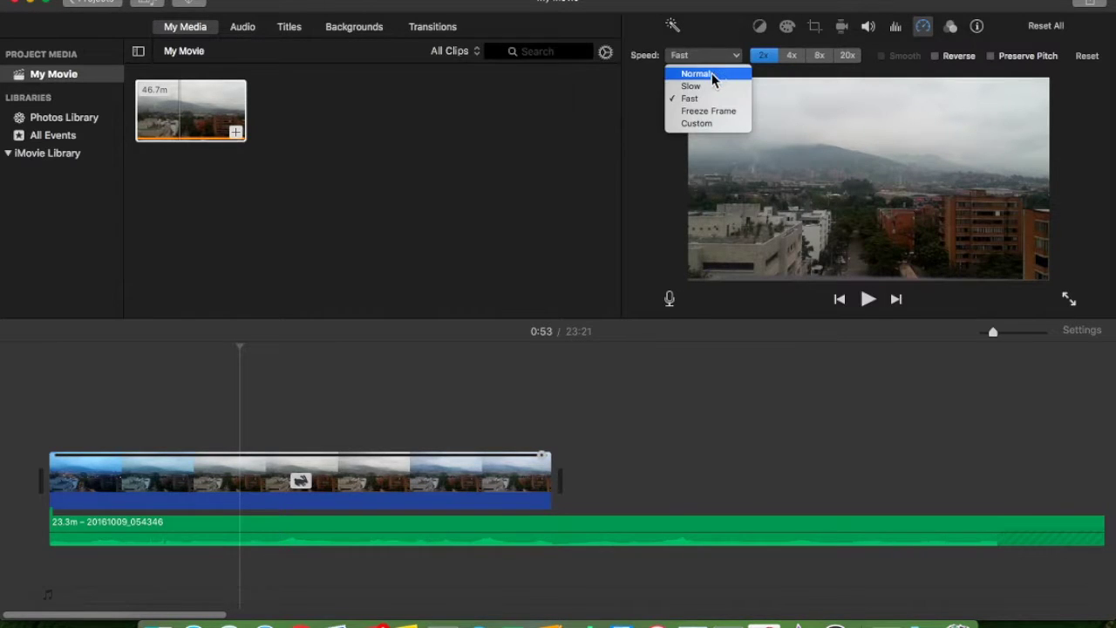
{"action": "left_click", "coordinate": [711, 75]}
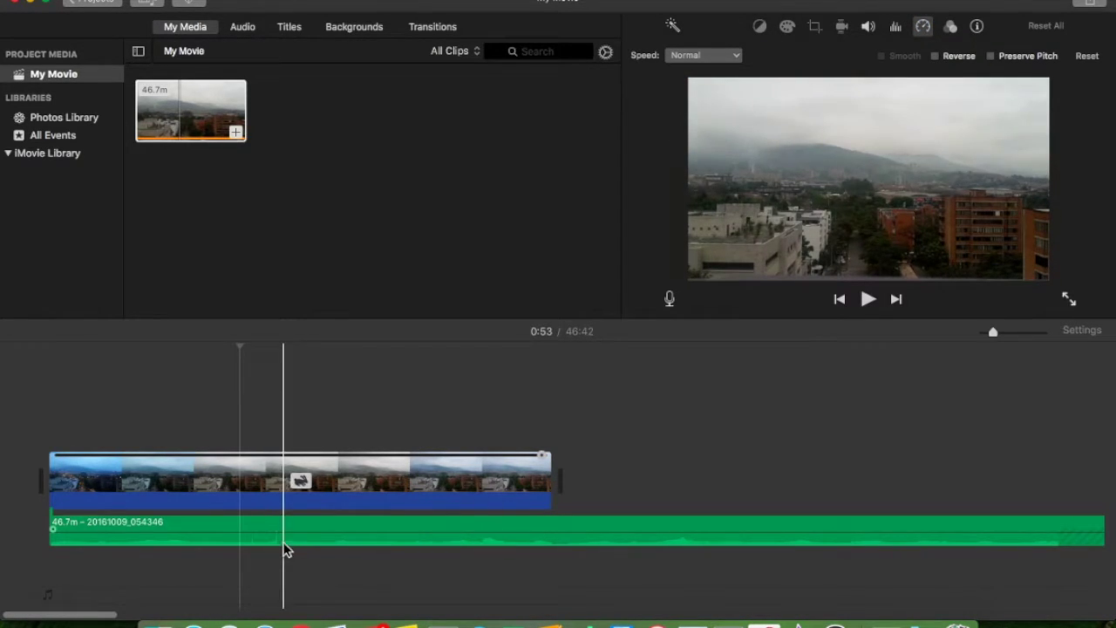
Play the movie with the detached audio from near the start and delete that audio track.
{"action": "left_click", "coordinate": [67, 541]}
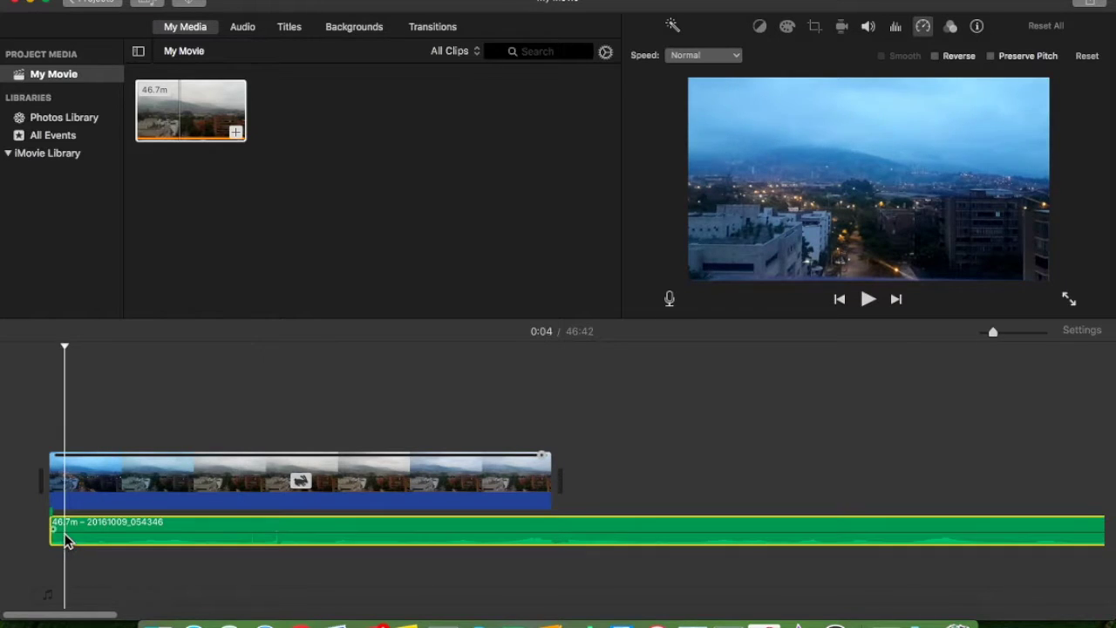
{"action": "key", "text": "space"}
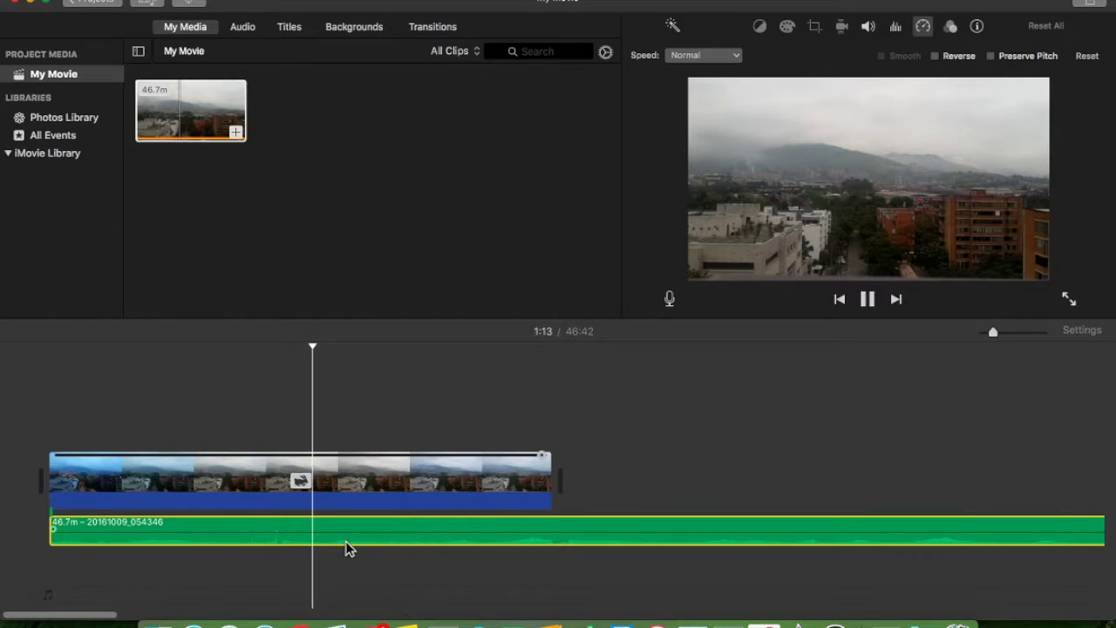
{"action": "key", "text": "space"}
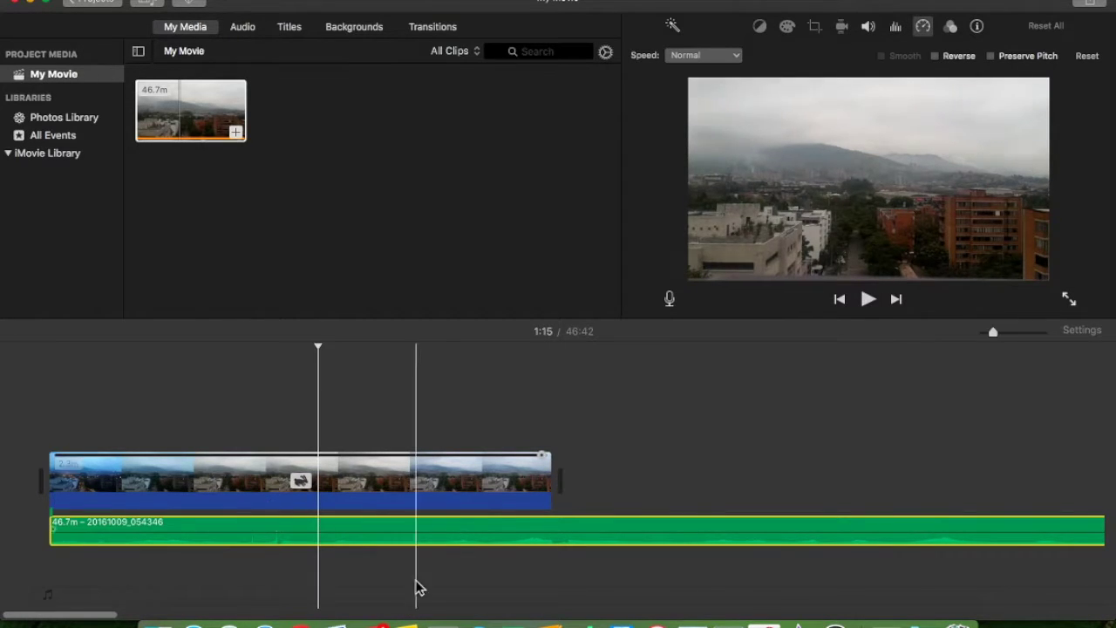
{"action": "left_click", "coordinate": [475, 541]}
{"action": "key", "text": "Delete"}
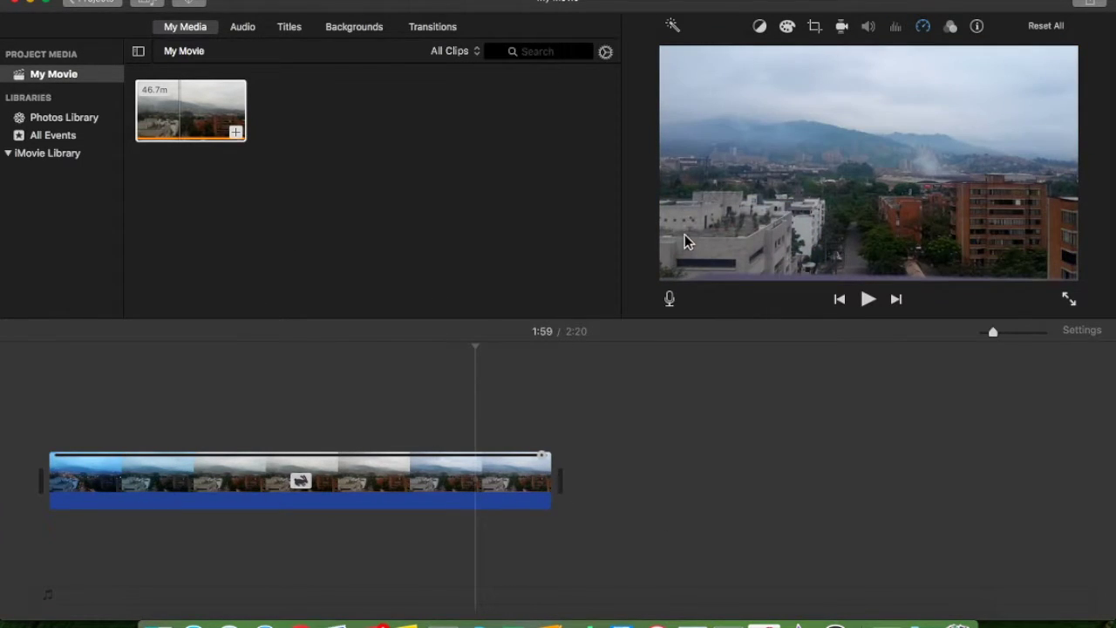
Insert an Expand Lower Third title on the timeline before the video clip.
{"action": "left_click", "coordinate": [291, 28]}
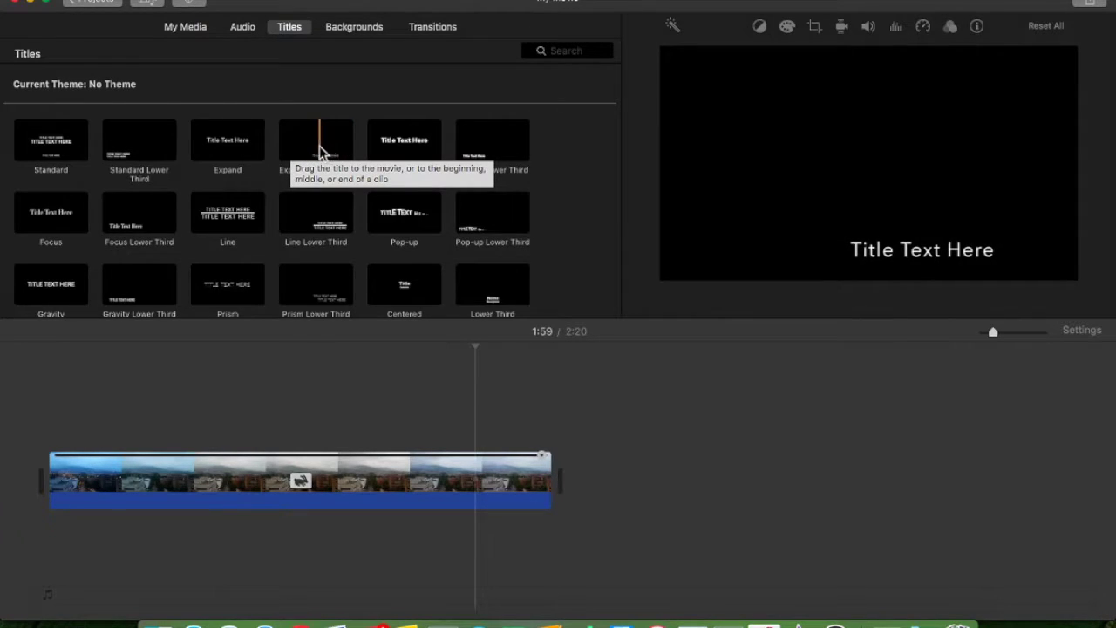
{"action": "mouse_move", "coordinate": [303, 150]}
{"action": "left_mouse_down"}
{"action": "mouse_move", "coordinate": [127, 391]}
{"action": "mouse_move", "coordinate": [102, 389]}
{"action": "mouse_move", "coordinate": [30, 429]}
{"action": "mouse_move", "coordinate": [35, 479]}
{"action": "left_mouse_up"}
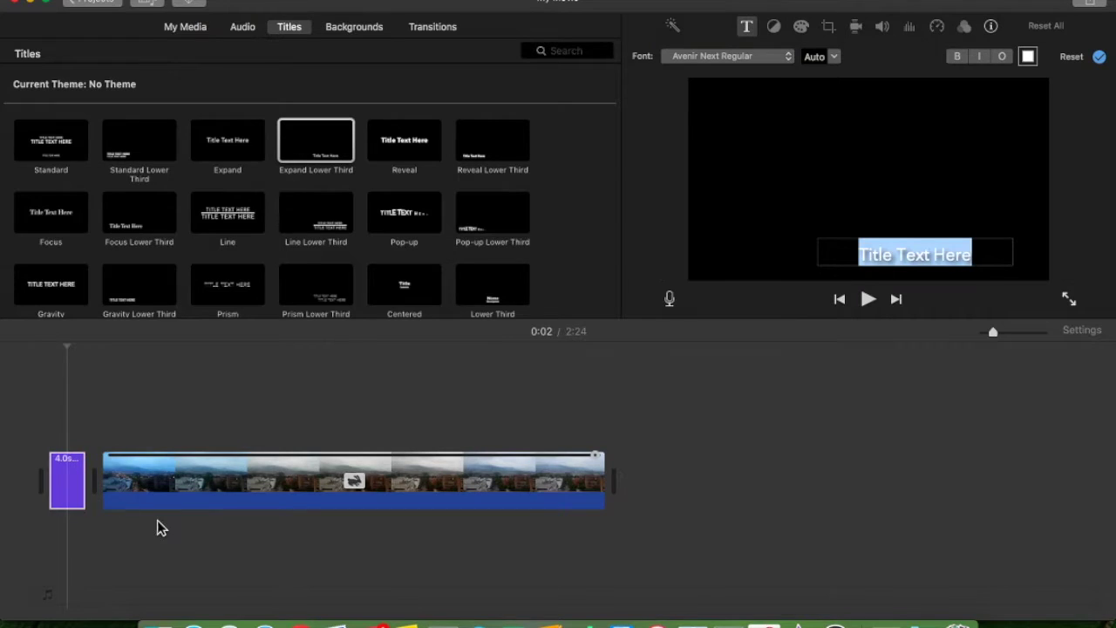
{"action": "left_click", "coordinate": [63, 488]}
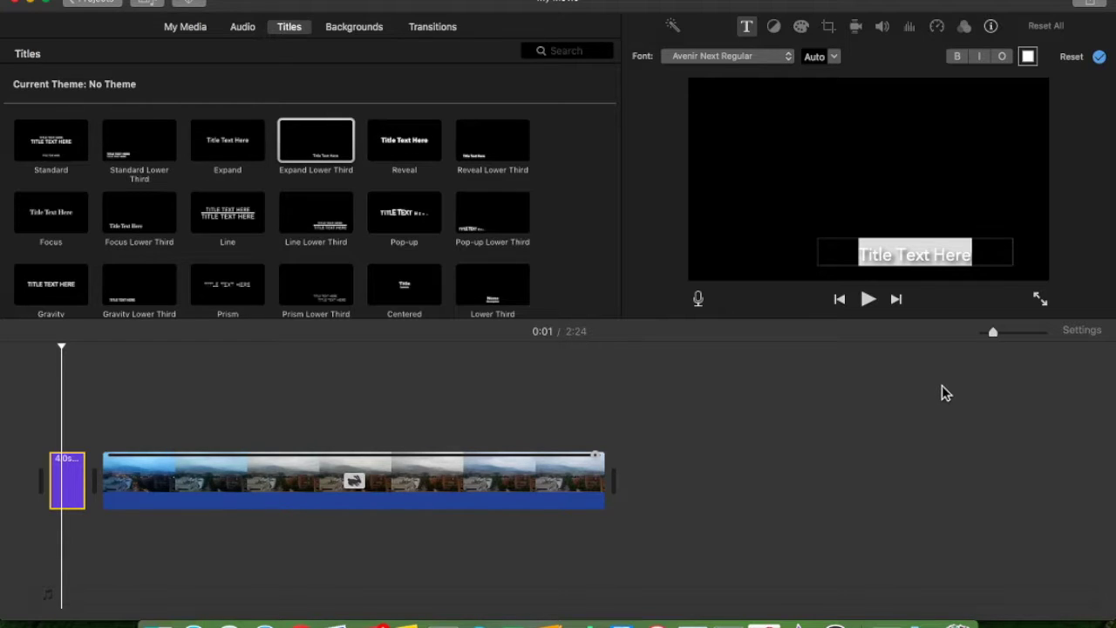
{"action": "key", "text": "e"}
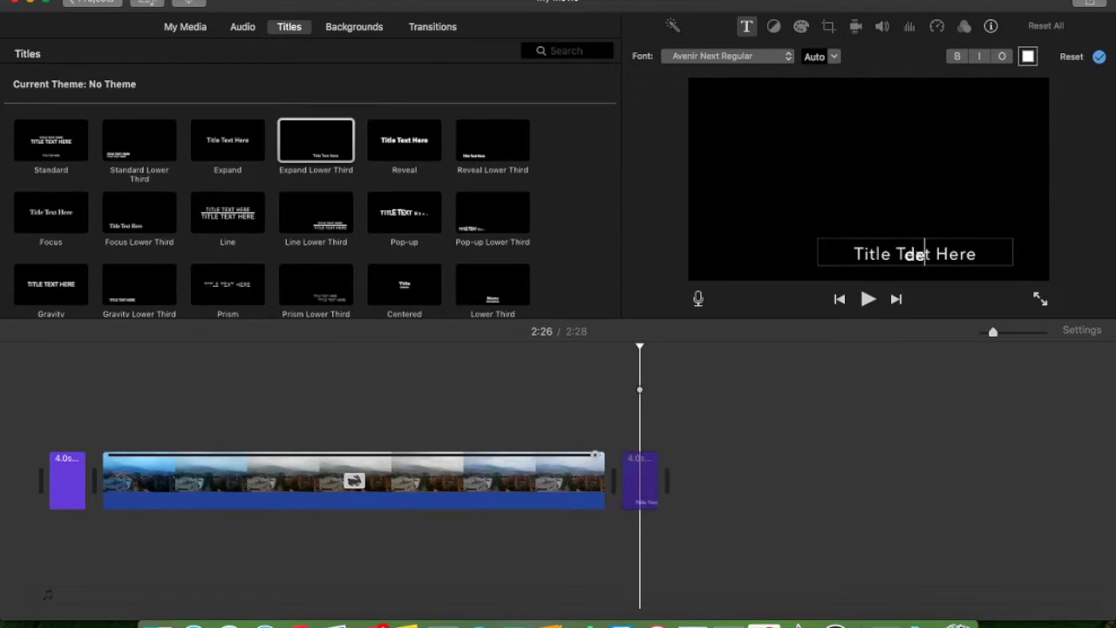
{"action": "type", "text": "de"}
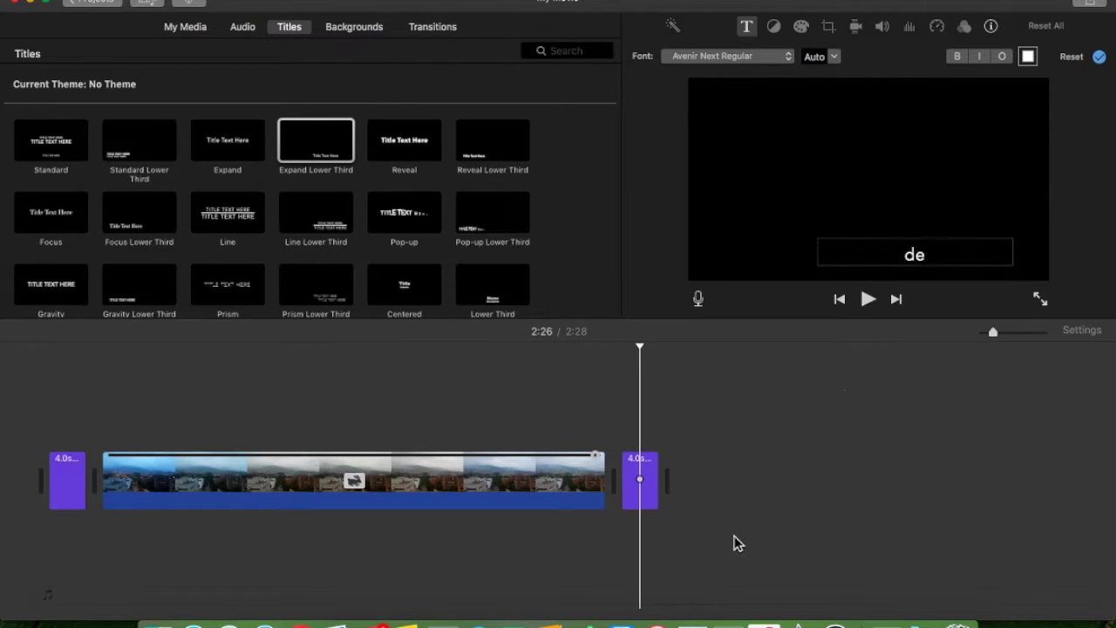
{"action": "left_click", "coordinate": [661, 516]}
{"action": "left_click", "coordinate": [629, 489]}
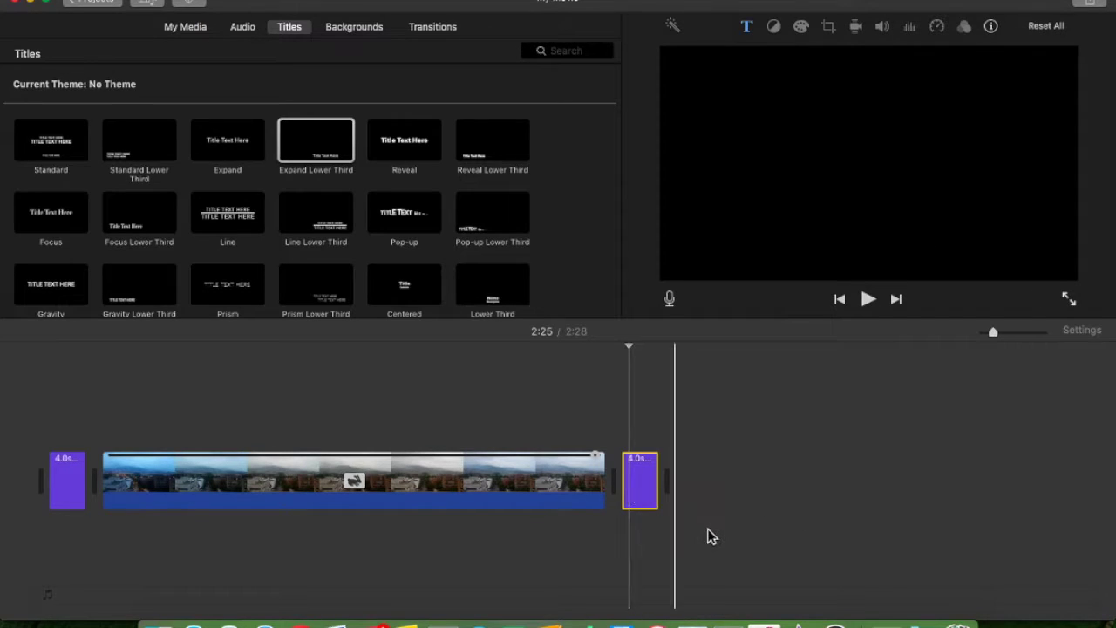
{"action": "key", "text": "Delete"}
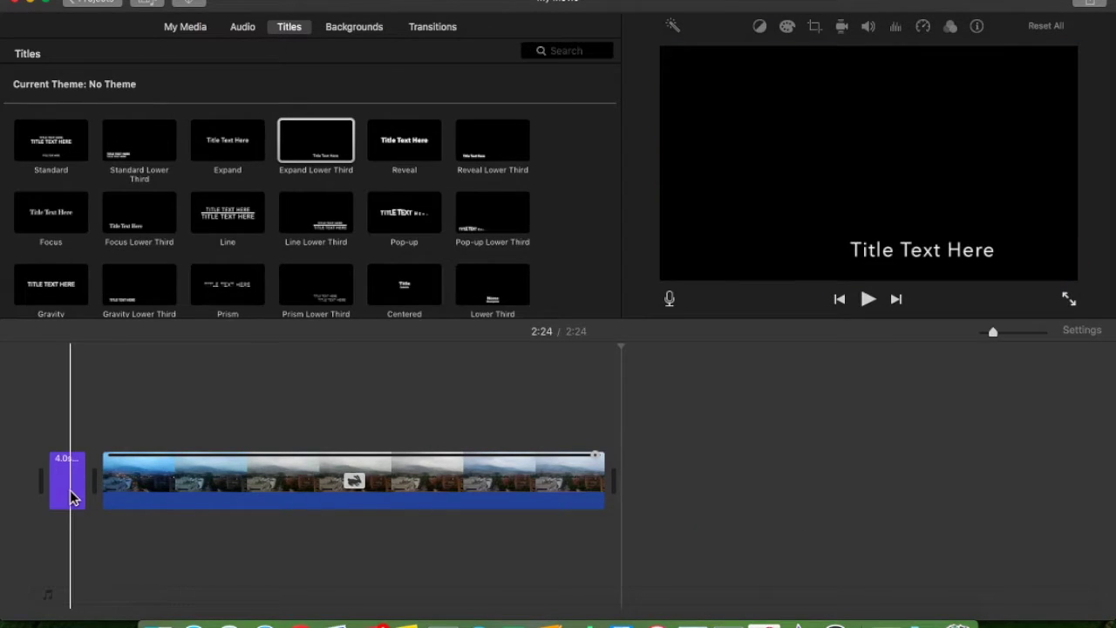
Set the text of the opening title to "Medellín Timelapse".
{"action": "left_click", "coordinate": [71, 495]}
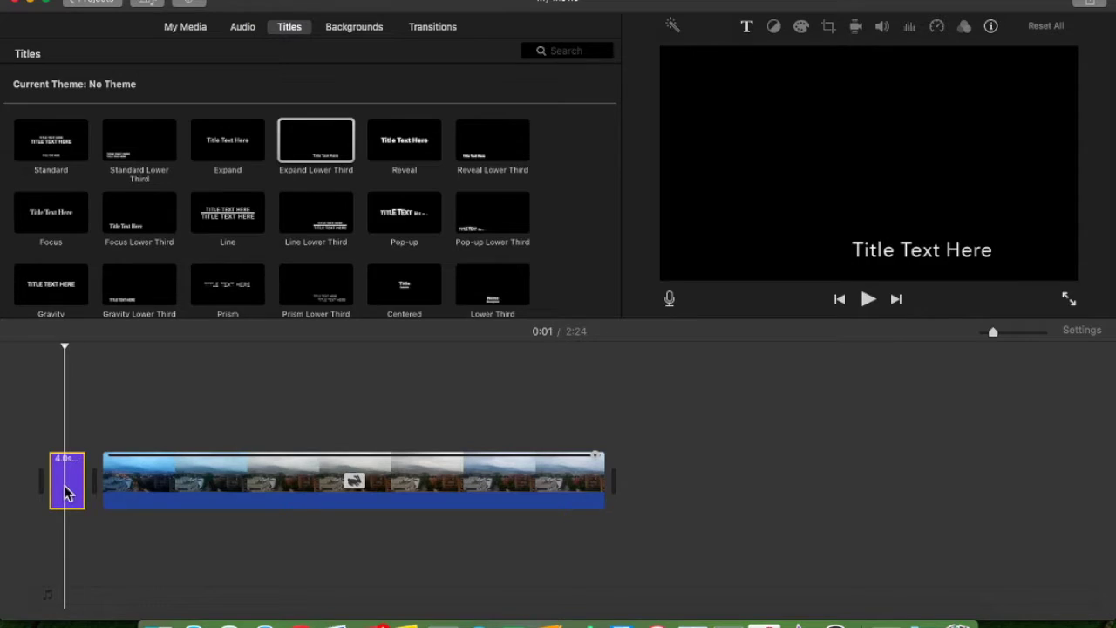
{"action": "double_click", "coordinate": [68, 494]}
{"action": "type", "text": "Med"}
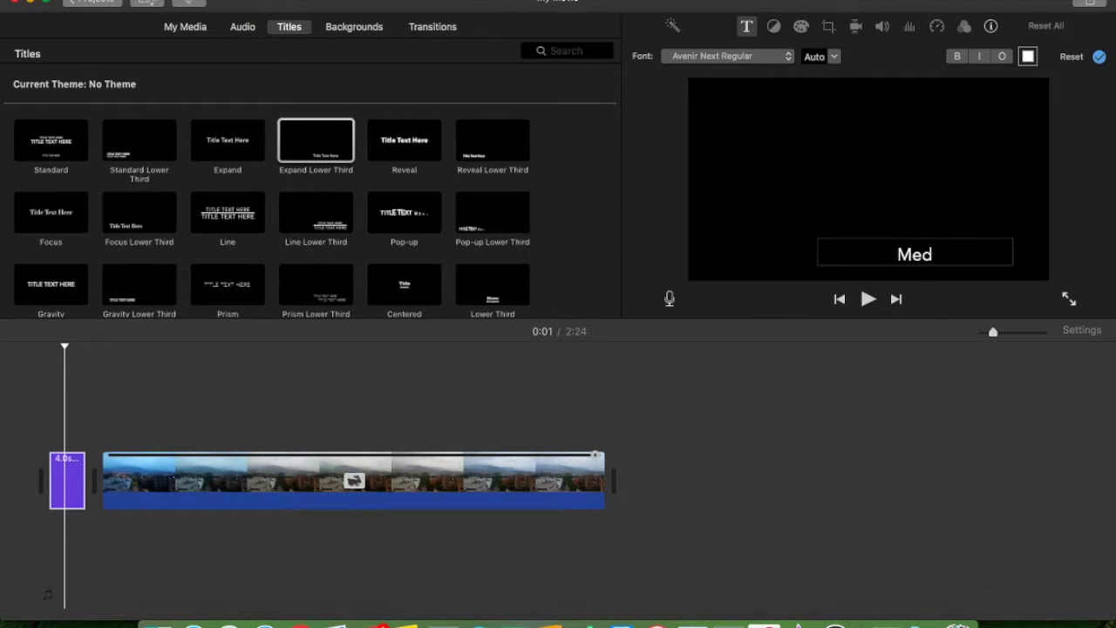
{"action": "type", "text": "ellín Timelapse"}
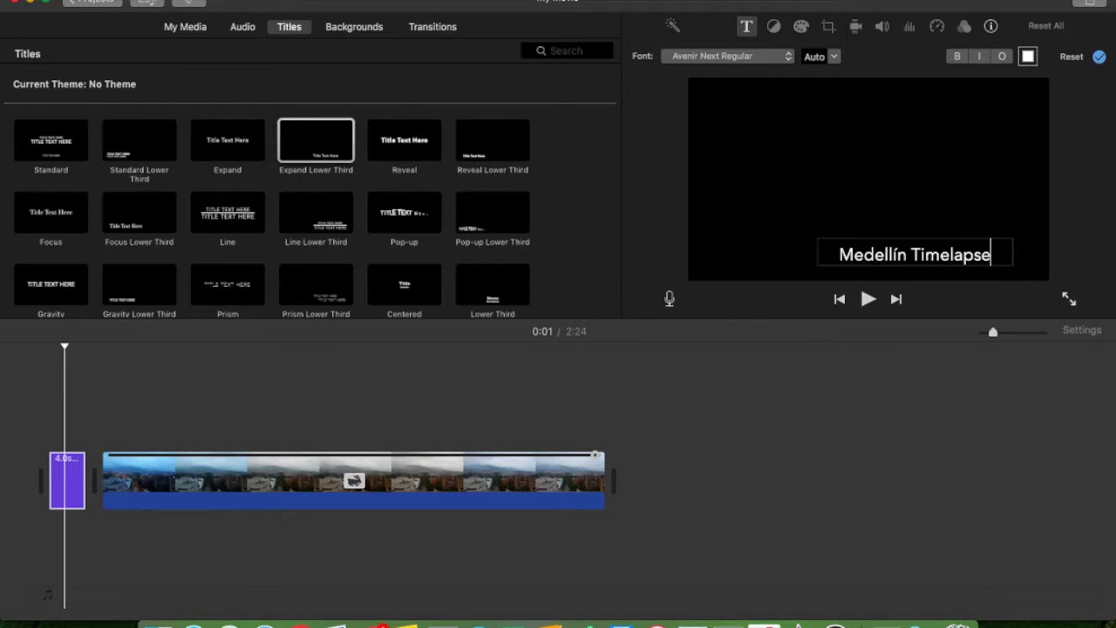
{"action": "key", "text": "super+a"}
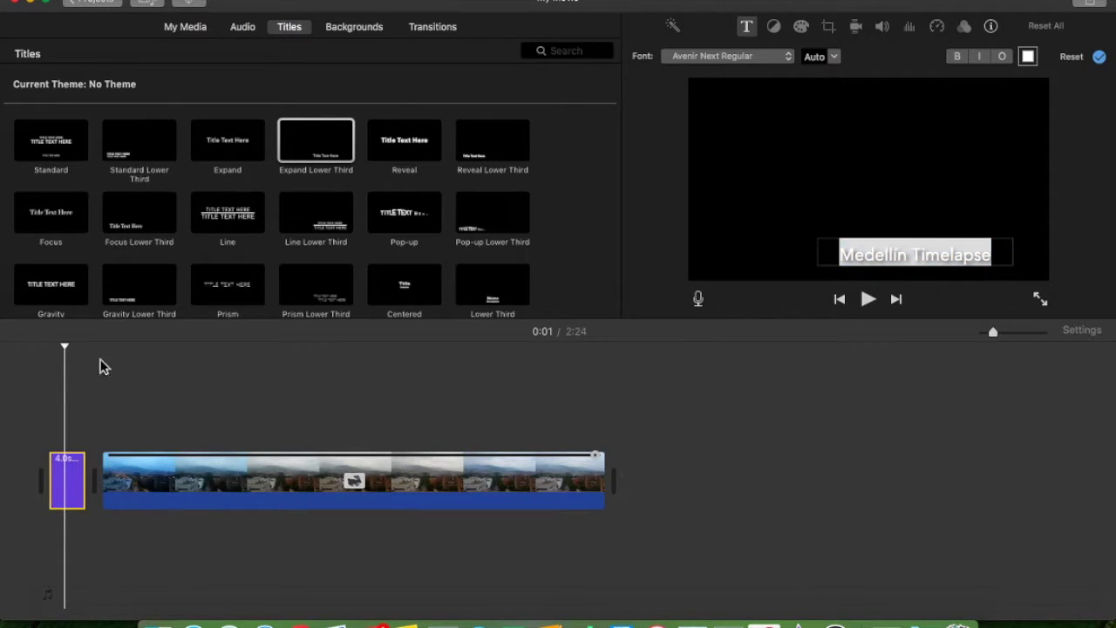
Play the movie from the start of the opening title into the video clip.
{"action": "left_click", "coordinate": [54, 403]}
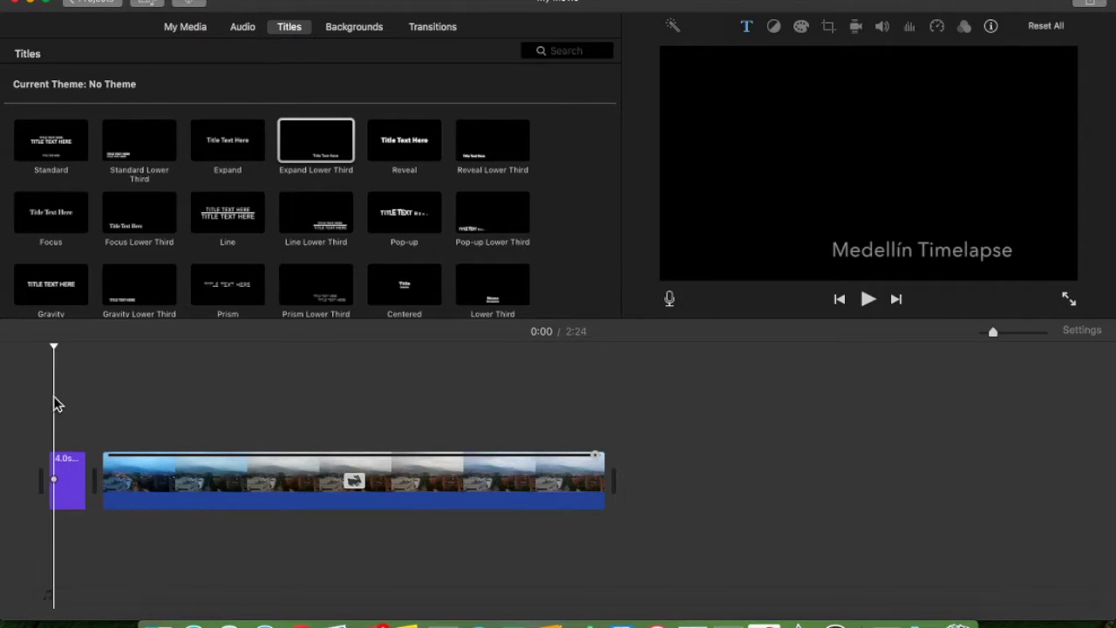
{"action": "key", "text": "space"}
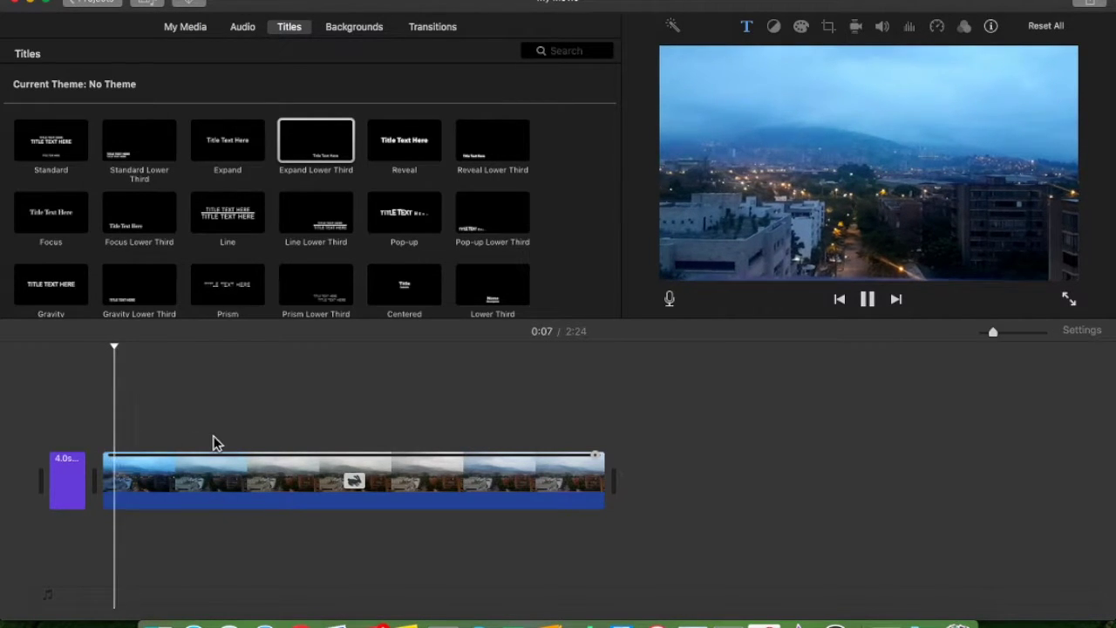
{"action": "left_click", "coordinate": [199, 461]}
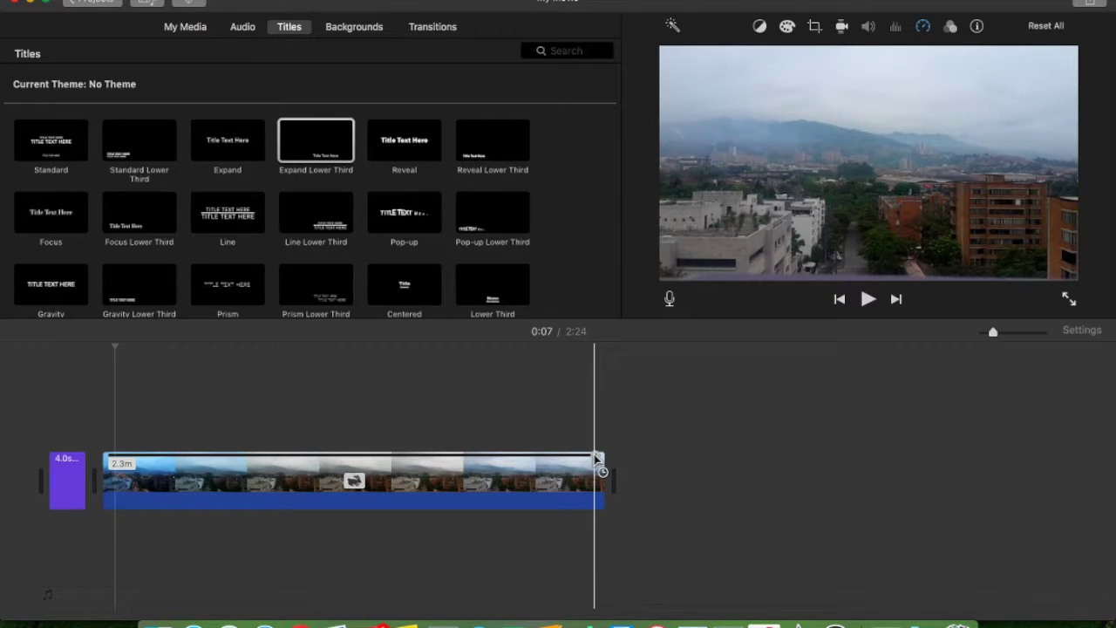
Speed up the video clip until it lasts 30 seconds, previewing the playback at an intermediate speed.
{"action": "left_click_drag", "start_coordinate": [599, 457], "coordinate": [354, 447]}
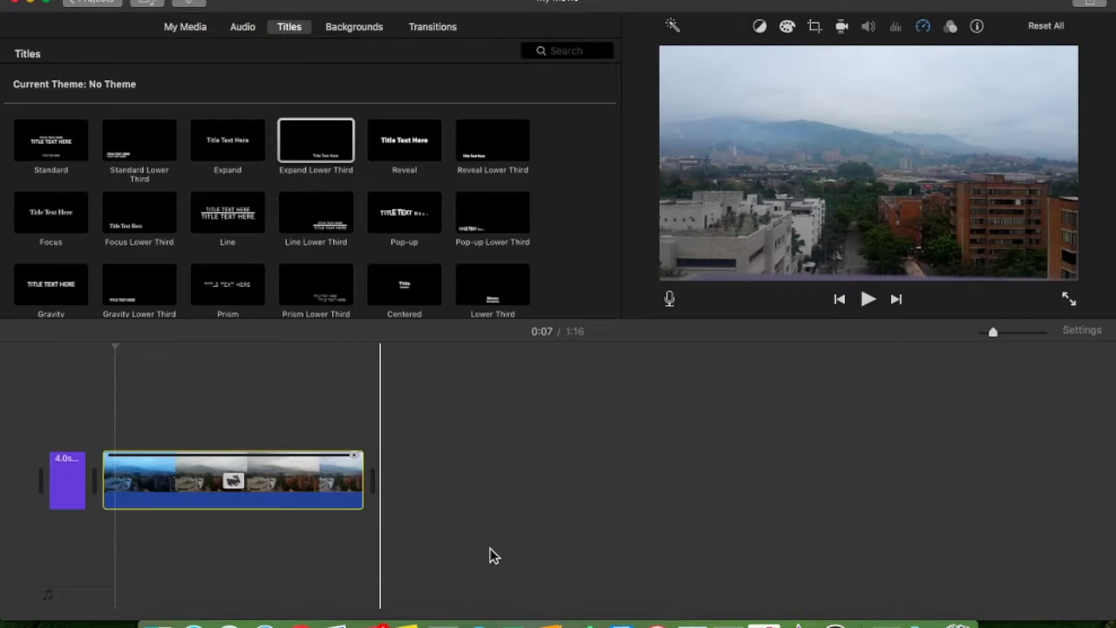
{"action": "left_click", "coordinate": [134, 443]}
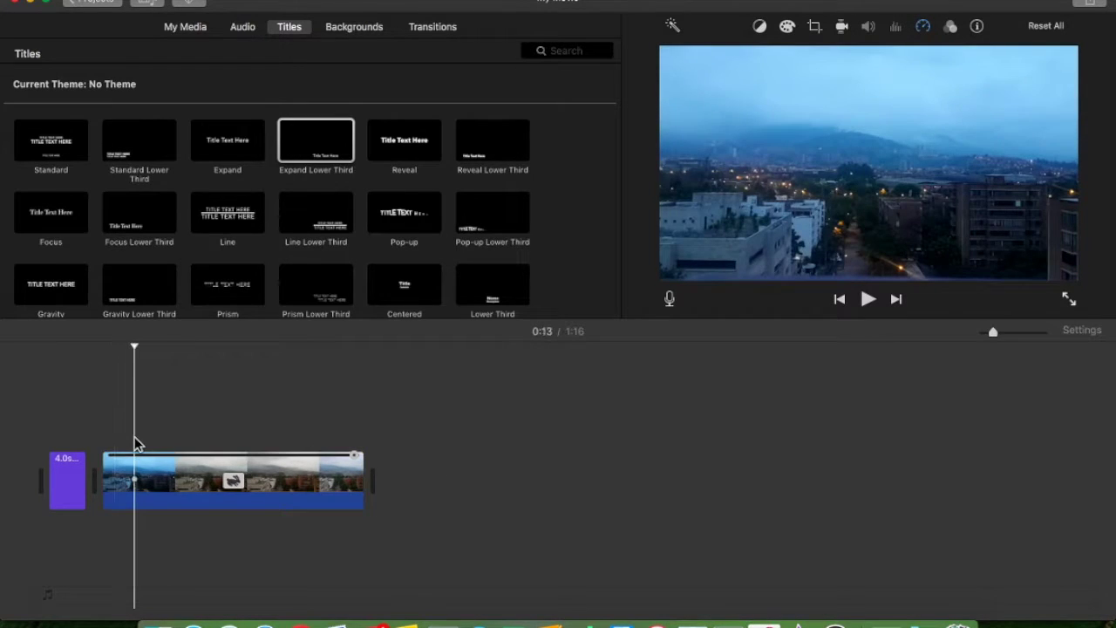
{"action": "key", "text": "space"}
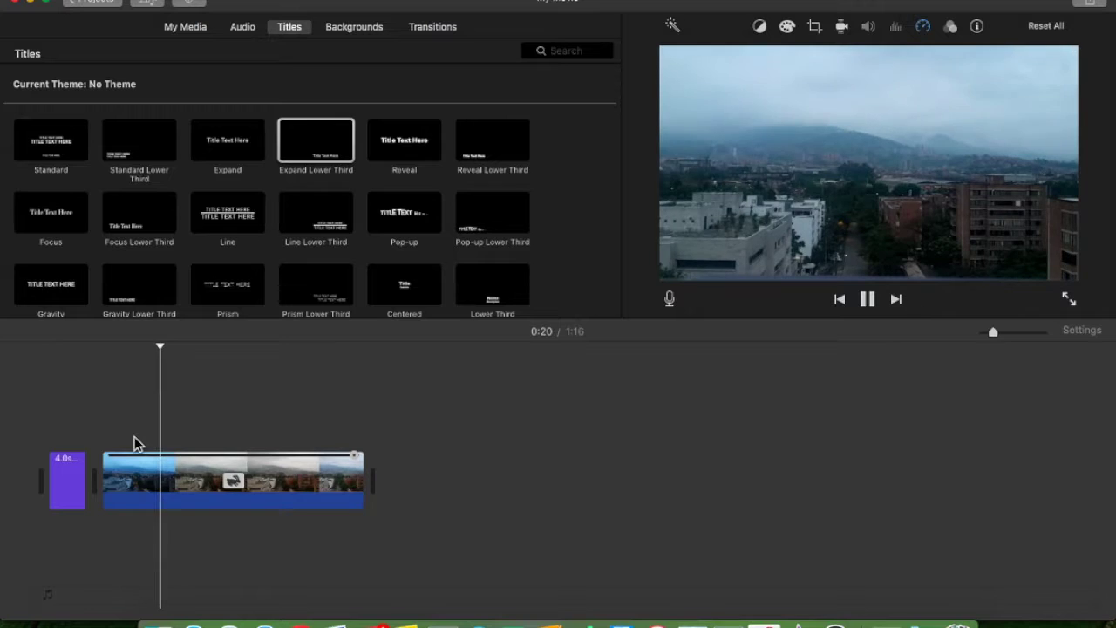
{"action": "left_click", "coordinate": [286, 443]}
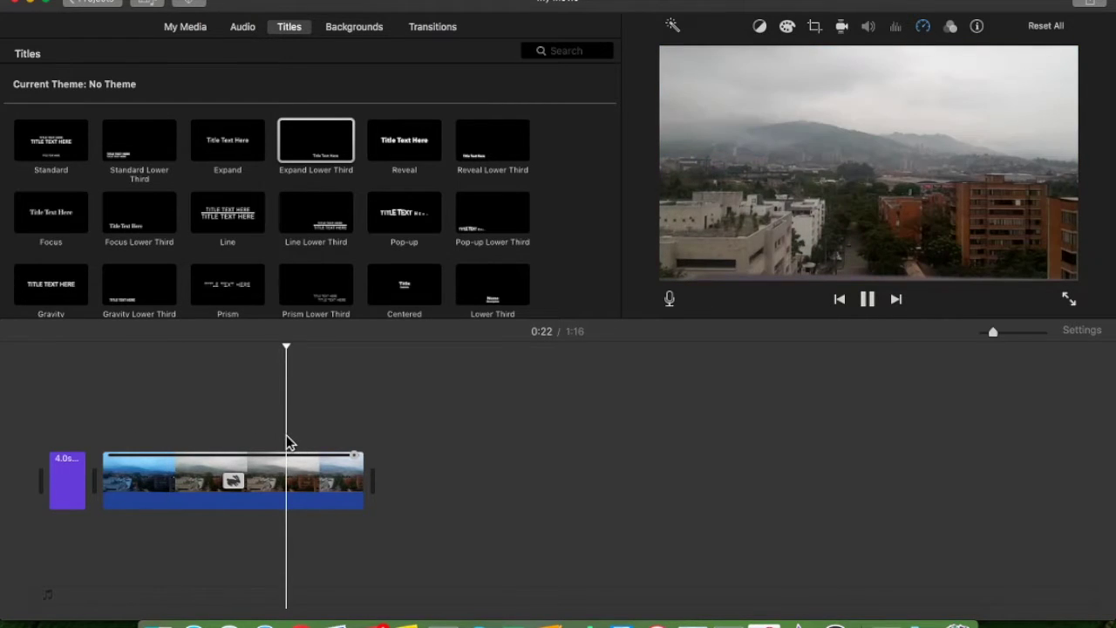
{"action": "left_click", "coordinate": [180, 418]}
{"action": "left_click_drag", "start_coordinate": [354, 455], "coordinate": [202, 458]}
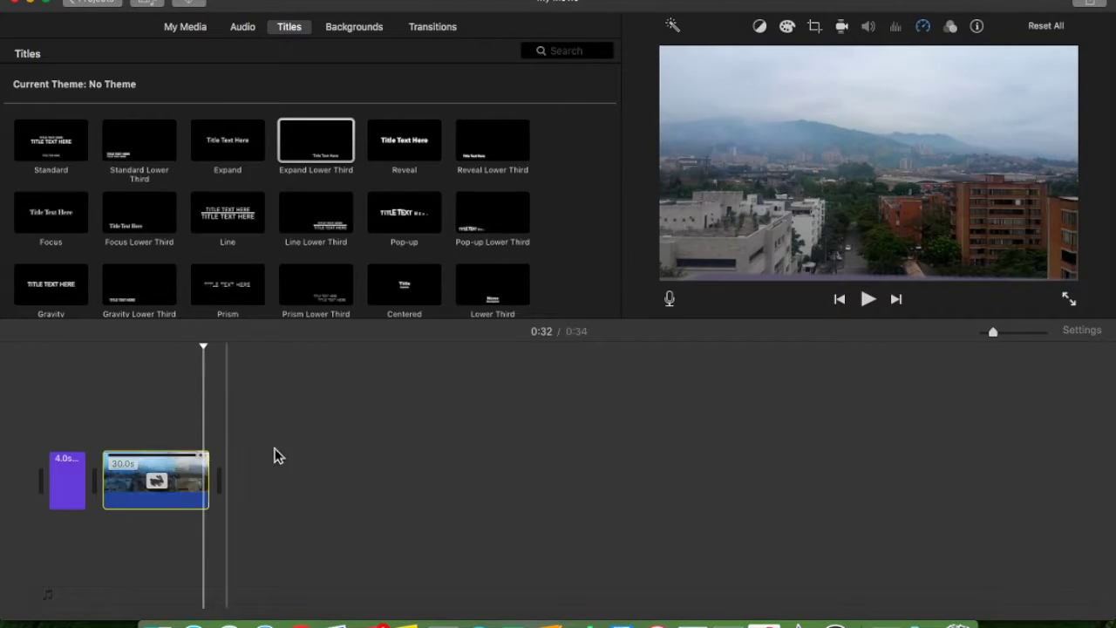
Add Cross Dissolve transitions before and after the opening title.
{"action": "left_click", "coordinate": [62, 423]}
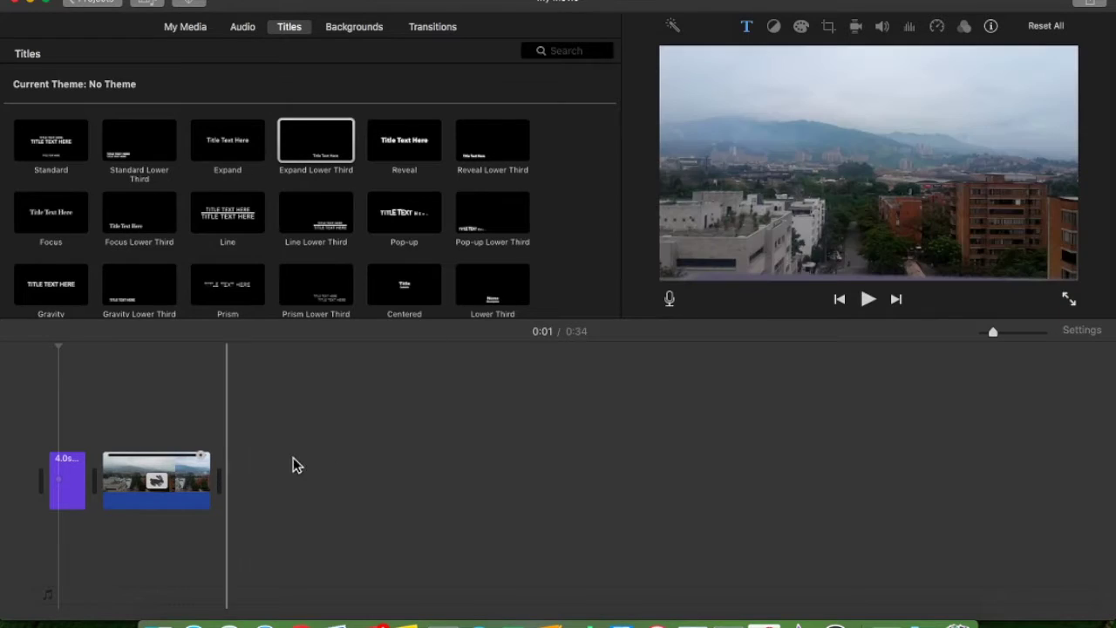
{"action": "right_click", "coordinate": [78, 495]}
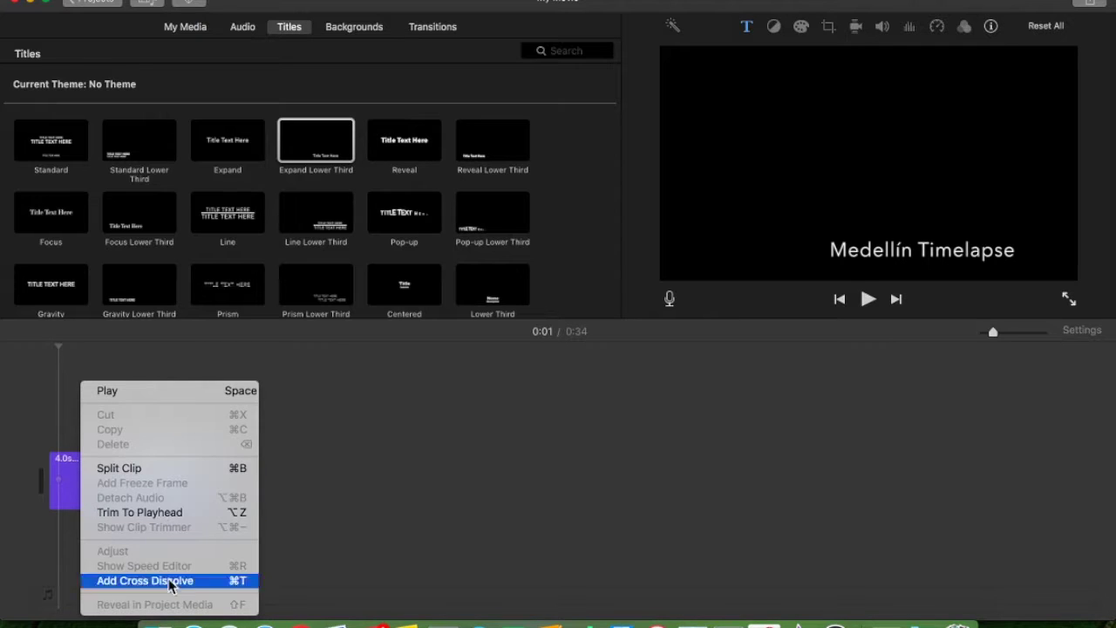
{"action": "left_click", "coordinate": [207, 579]}
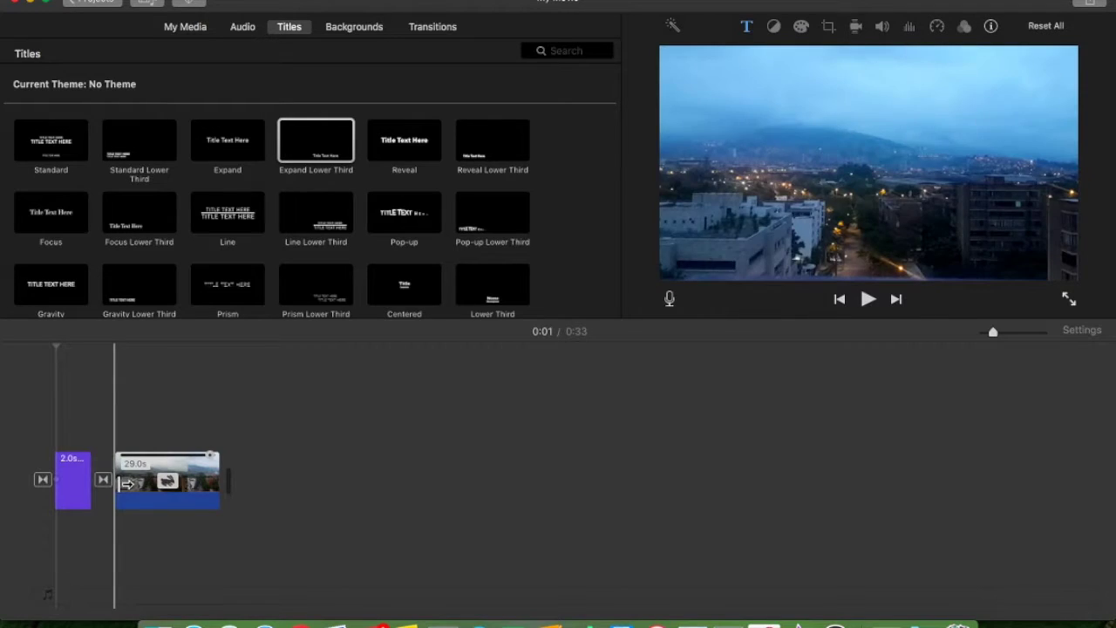
Play the cross dissolve from the opening title into the video clip.
{"action": "left_click", "coordinate": [103, 481]}
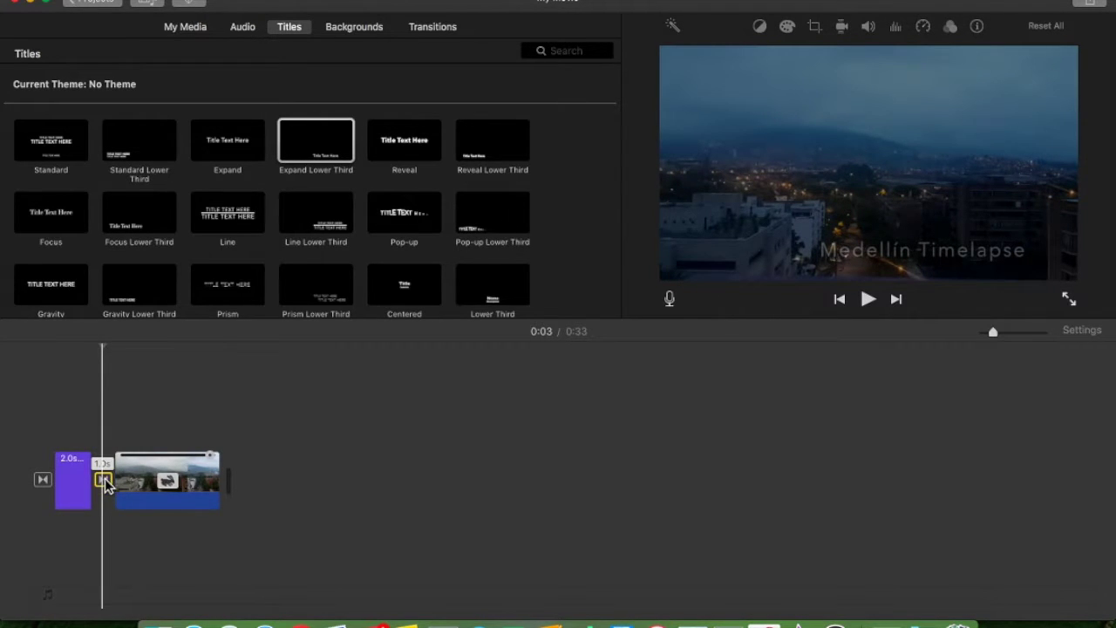
{"action": "left_click", "coordinate": [65, 478]}
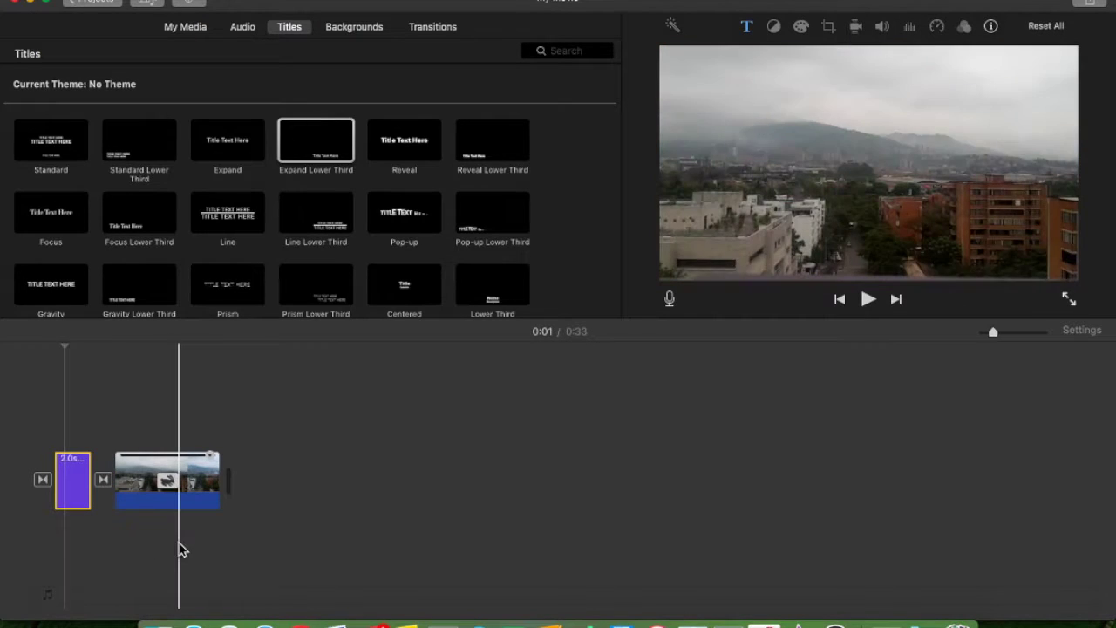
{"action": "key", "text": "space"}
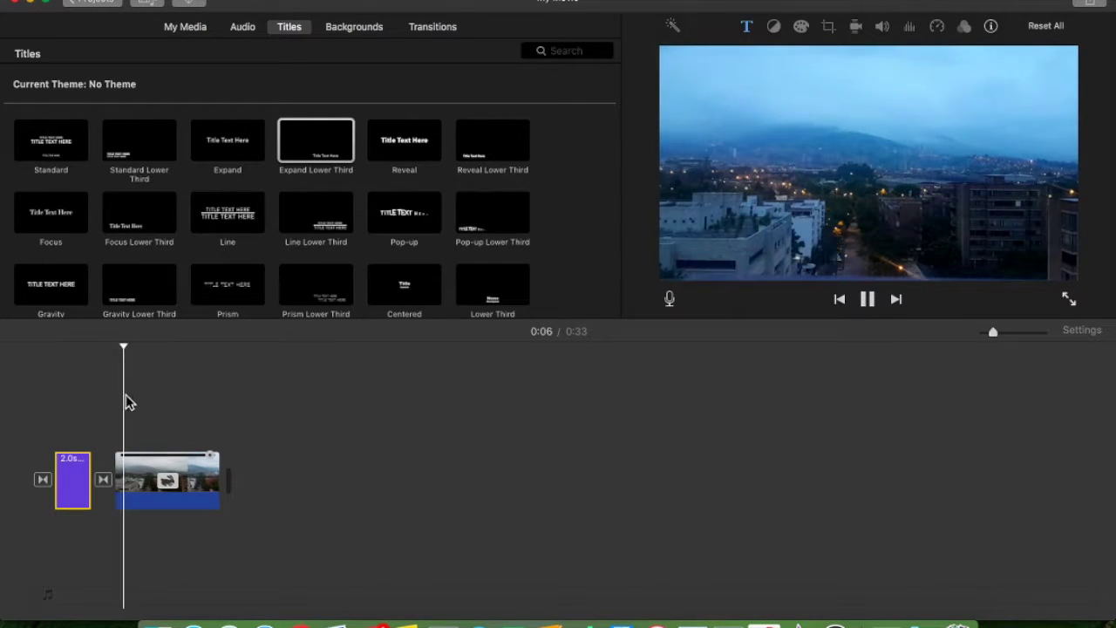
{"action": "left_click", "coordinate": [110, 427]}
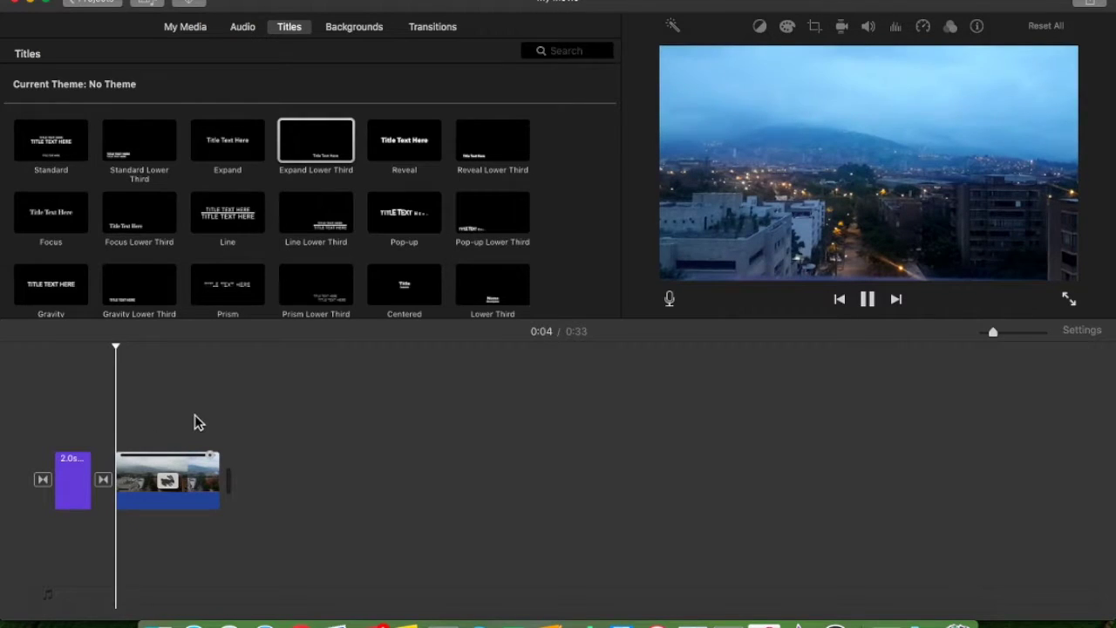
Place a Date/Time title over the start of the video clip.
{"action": "scroll", "coordinate": [194, 309], "scroll_direction": "down", "scroll_amount": 3}
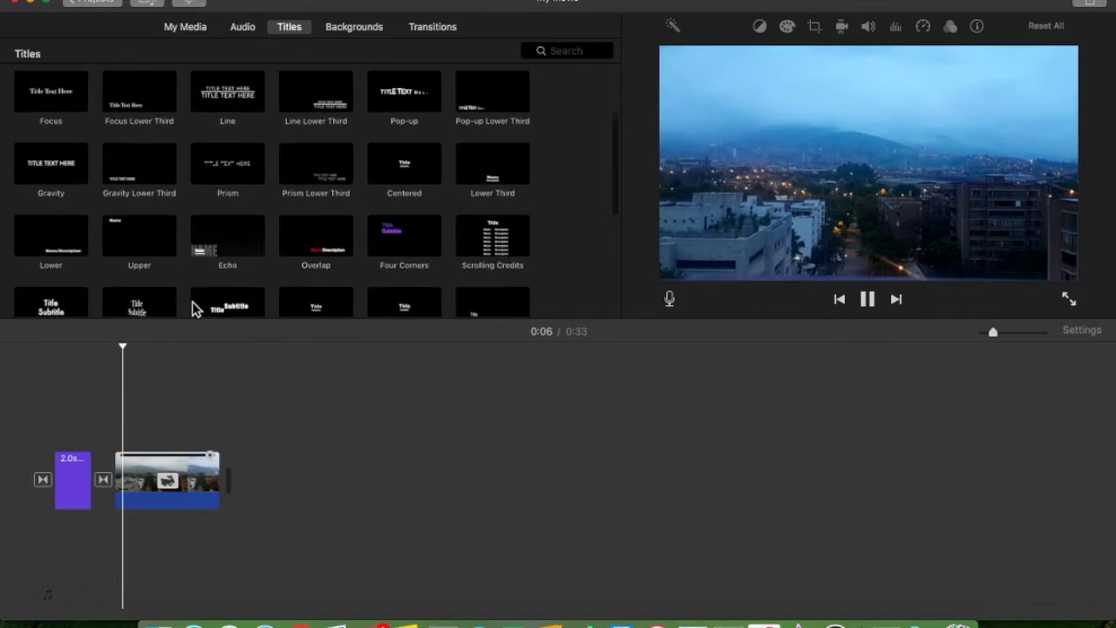
{"action": "scroll", "coordinate": [193, 309], "scroll_direction": "down", "scroll_amount": 5}
{"action": "scroll", "coordinate": [194, 309], "scroll_direction": "down", "scroll_amount": 2}
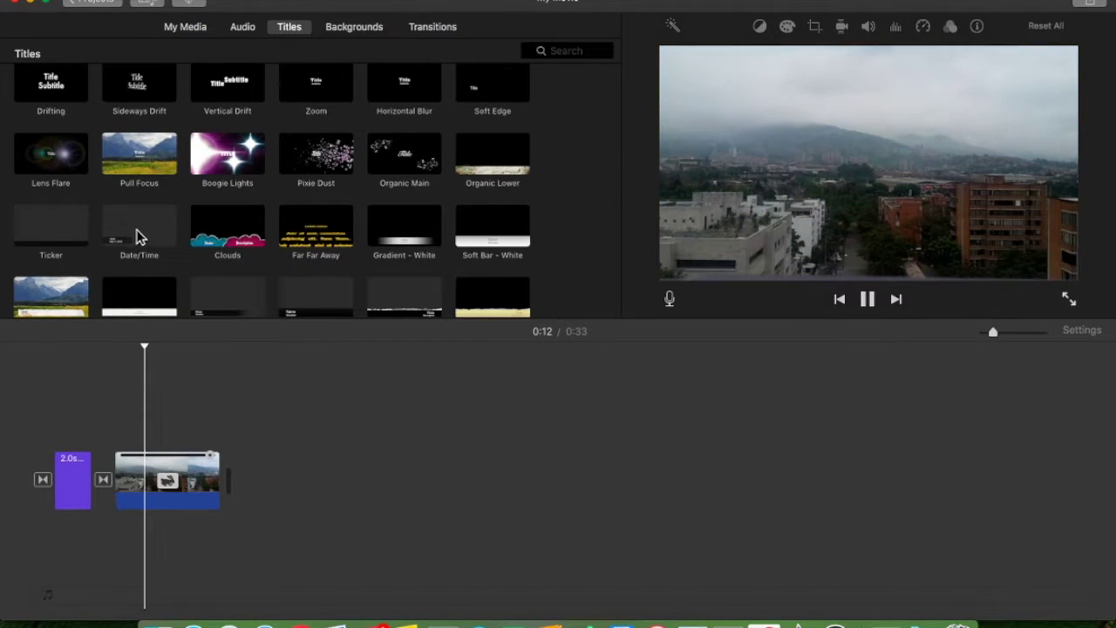
{"action": "mouse_move", "coordinate": [138, 235]}
{"action": "left_mouse_down"}
{"action": "mouse_move", "coordinate": [149, 404]}
{"action": "mouse_move", "coordinate": [174, 399]}
{"action": "mouse_move", "coordinate": [119, 405]}
{"action": "left_mouse_up"}
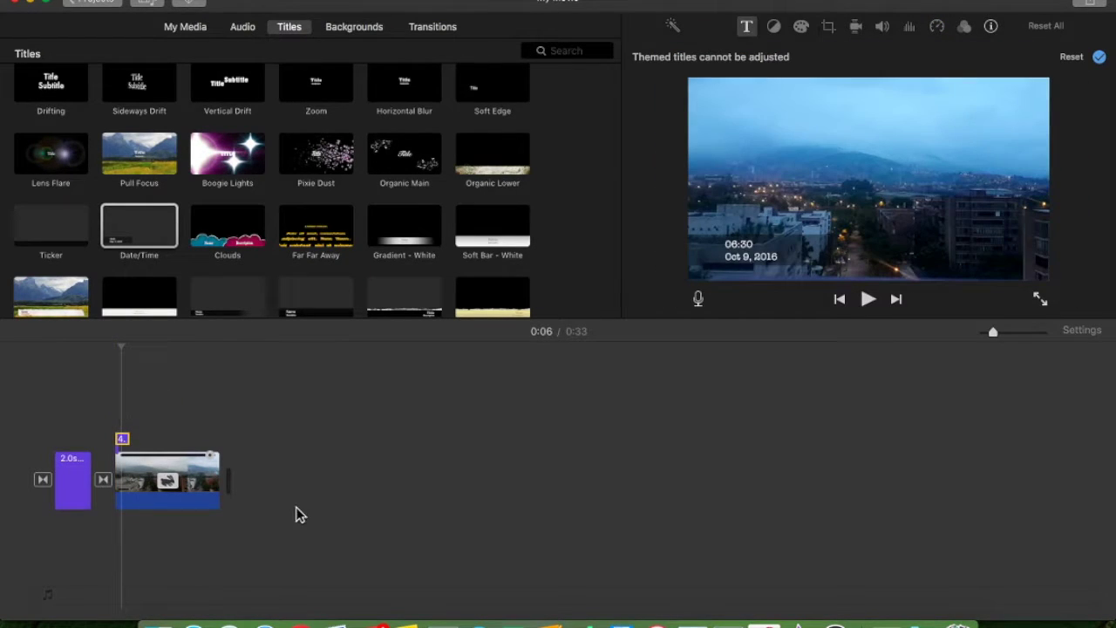
Delete the Date/Time title from above the video clip.
{"action": "left_click", "coordinate": [208, 502]}
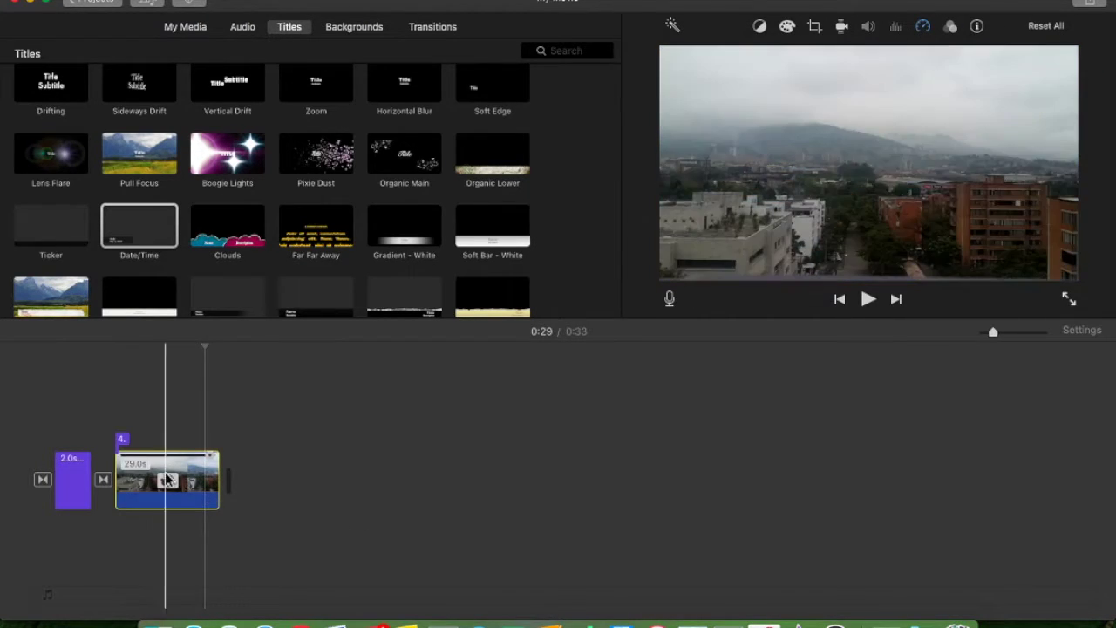
{"action": "left_click", "coordinate": [123, 440]}
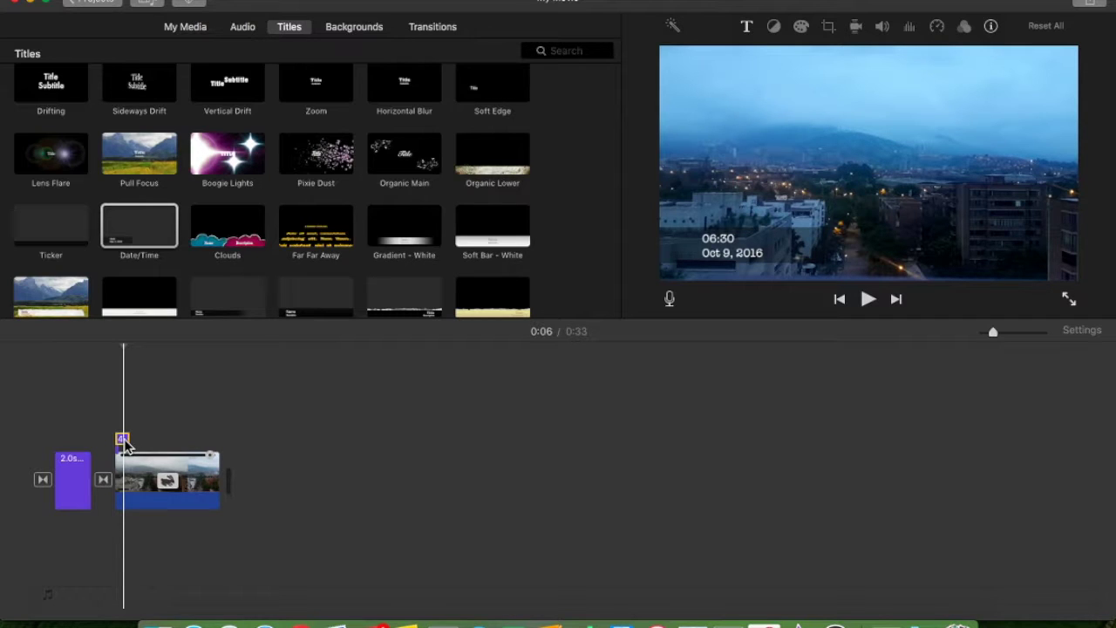
{"action": "key", "text": "Delete"}
Try to place an Upper title over the start of the video clip.
{"action": "left_click", "coordinate": [172, 273]}
{"action": "scroll", "coordinate": [215, 266], "scroll_direction": "down", "scroll_amount": 1}
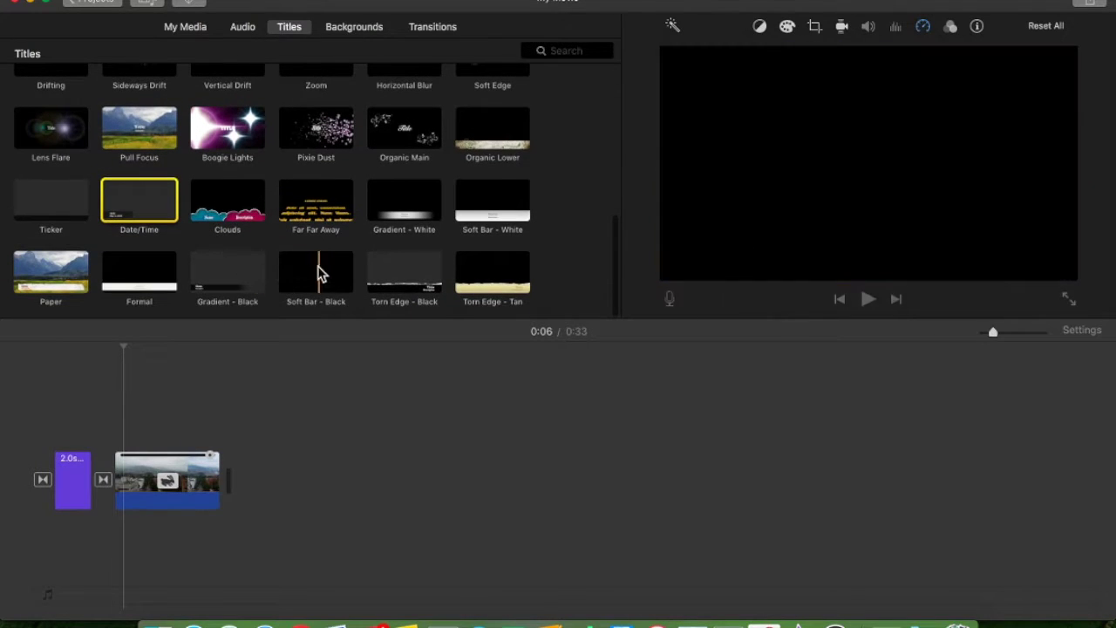
{"action": "scroll", "coordinate": [280, 244], "scroll_direction": "up", "scroll_amount": 3}
{"action": "scroll", "coordinate": [253, 223], "scroll_direction": "up", "scroll_amount": 5}
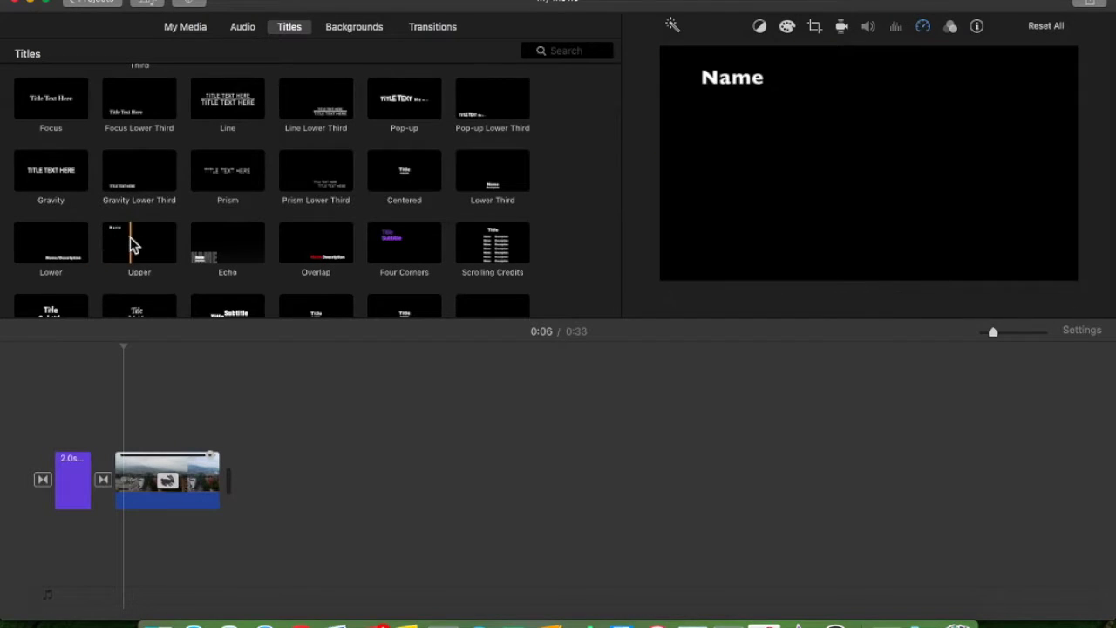
{"action": "left_click_drag", "start_coordinate": [122, 245], "coordinate": [152, 406]}
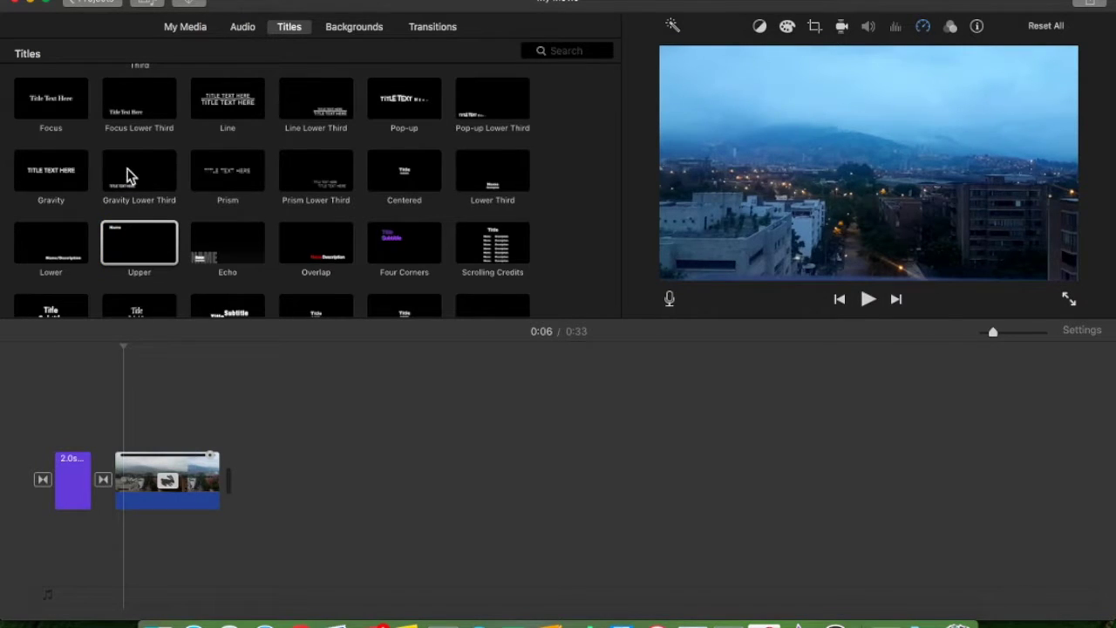
Place a Standard Lower Third title over the start of the video clip and extend its duration to 8 seconds.
{"action": "scroll", "coordinate": [425, 211], "scroll_direction": "up", "scroll_amount": 5}
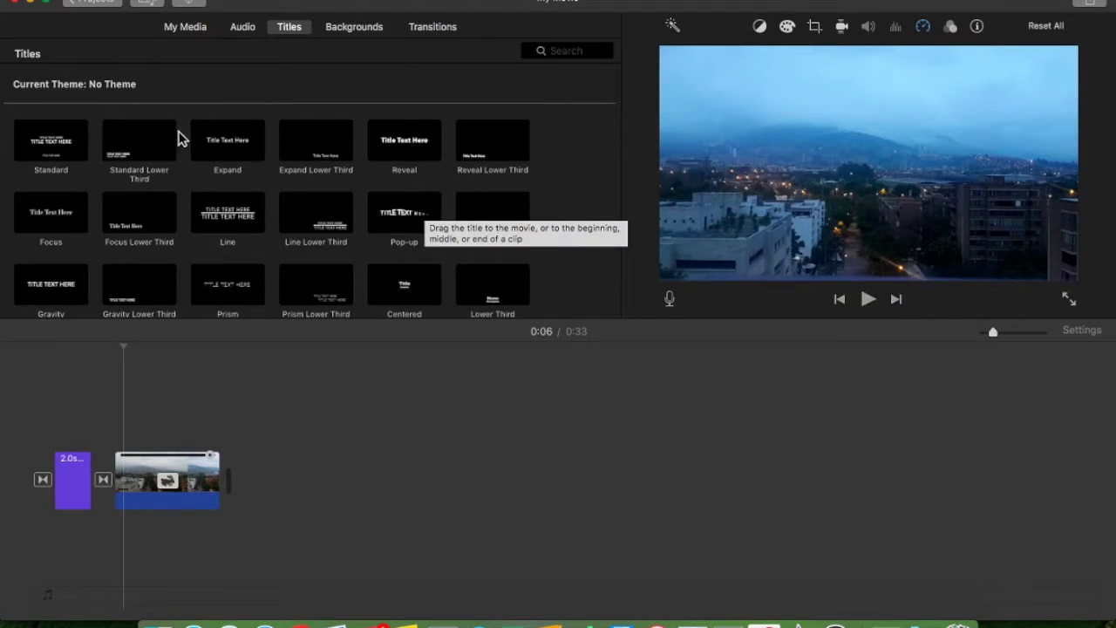
{"action": "left_click_drag", "start_coordinate": [123, 150], "coordinate": [122, 432]}
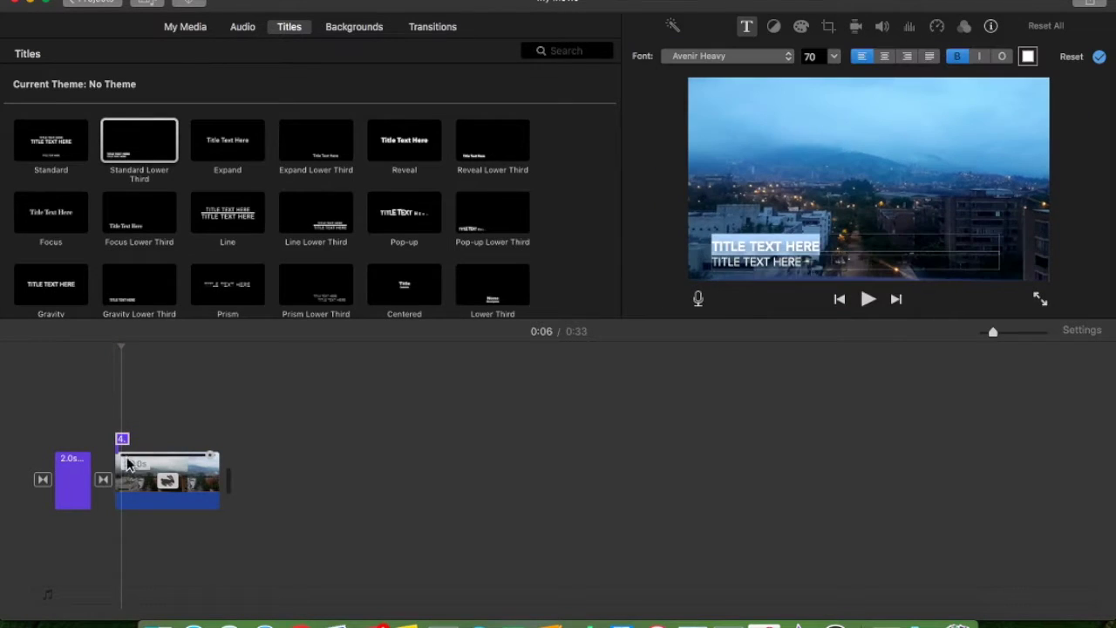
{"action": "key", "text": "super+equal"}
{"action": "key", "text": "super+equal"}
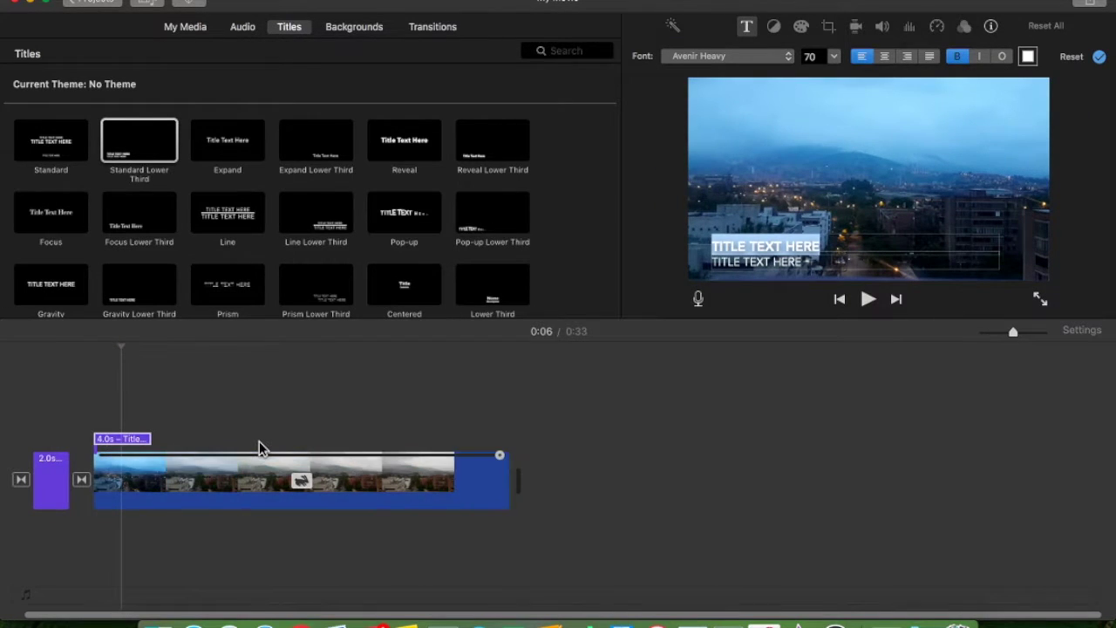
{"action": "key", "text": "super+equal"}
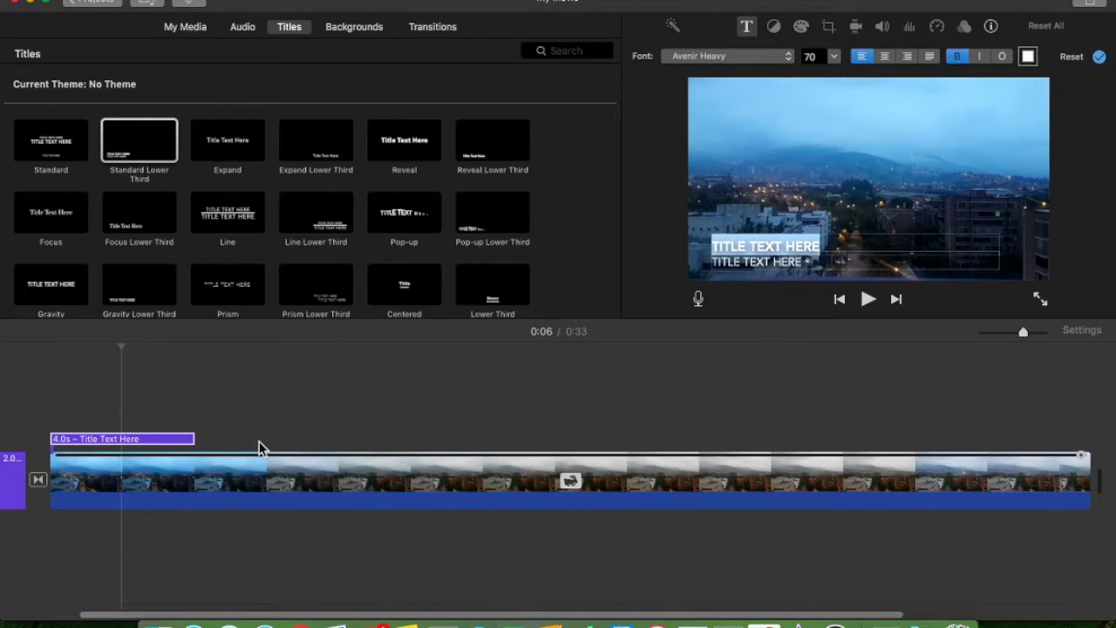
{"action": "scroll", "coordinate": [259, 448], "scroll_direction": "left", "scroll_amount": 3}
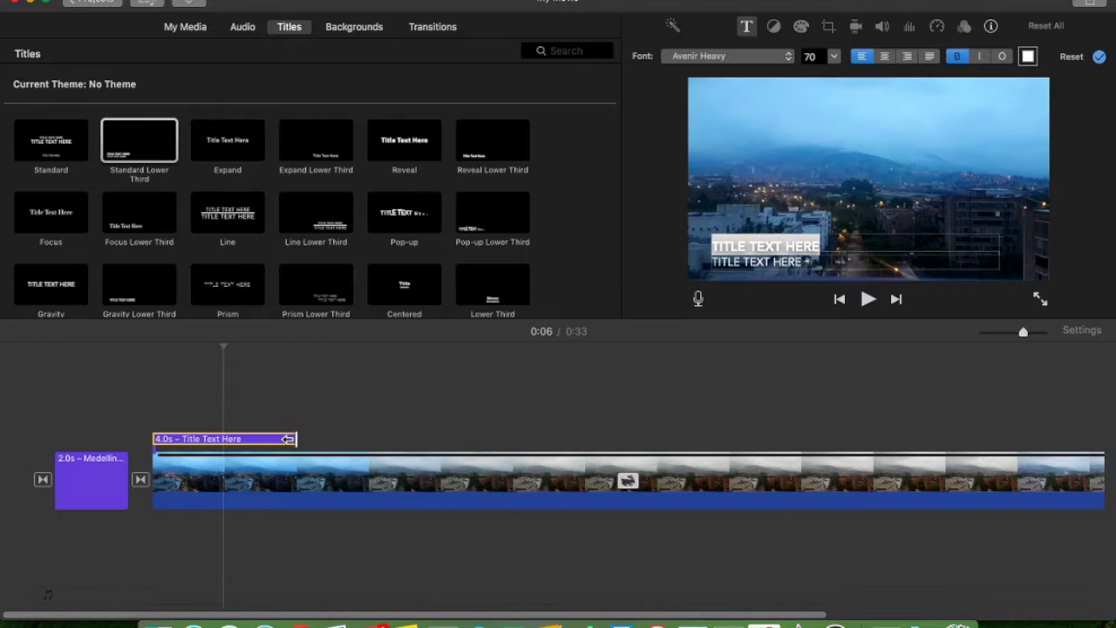
{"action": "left_click_drag", "start_coordinate": [288, 438], "coordinate": [436, 441]}
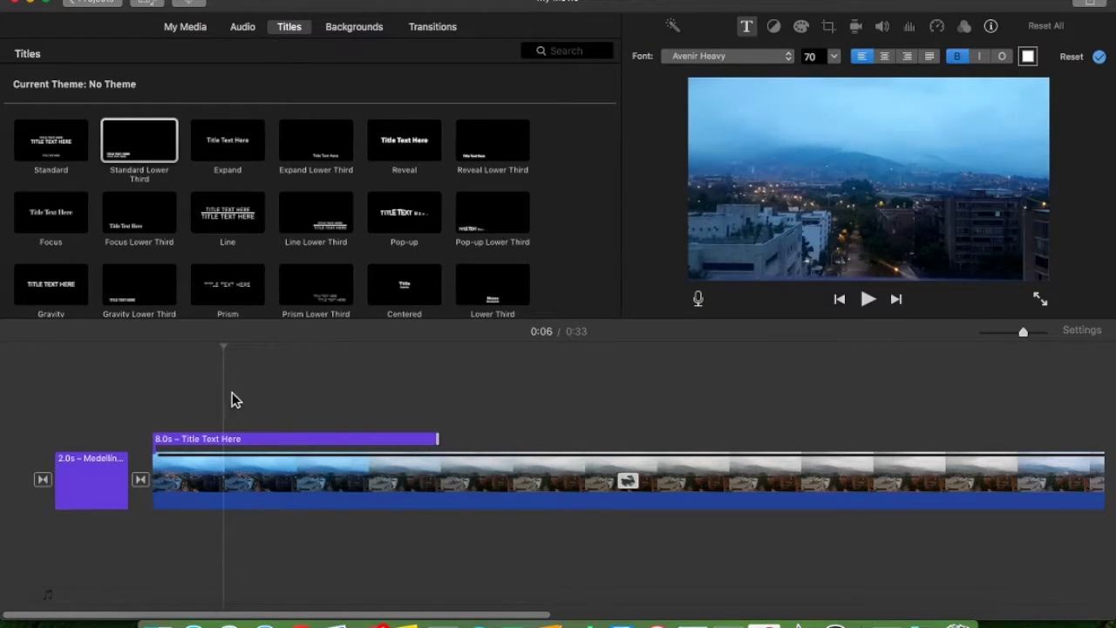
Play the start of the video clip to preview the lower-third title over the footage.
{"action": "left_click", "coordinate": [127, 395]}
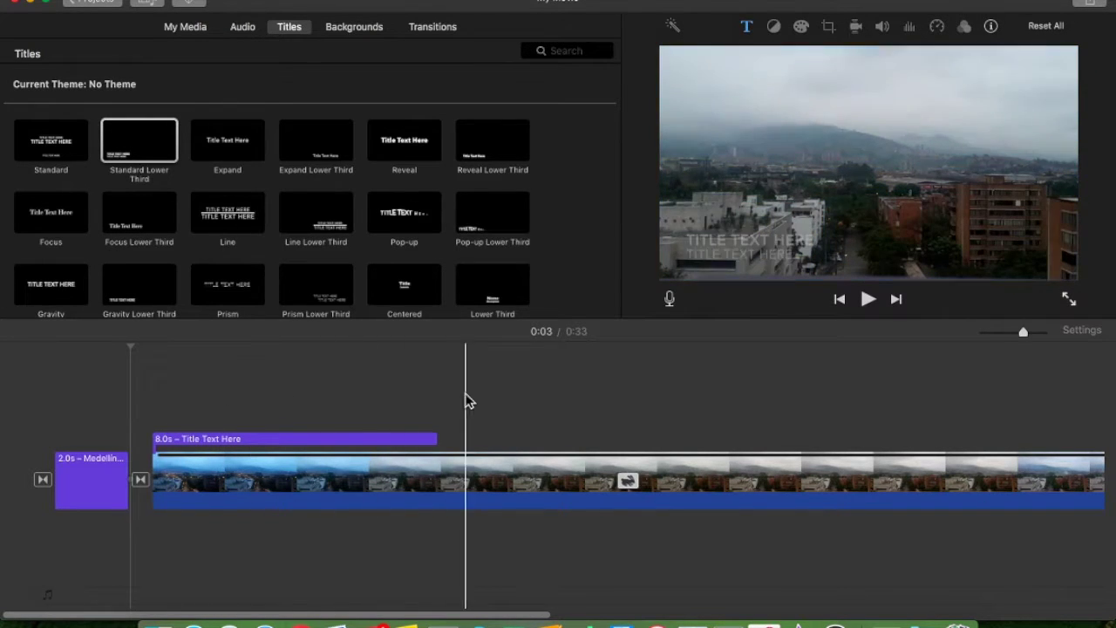
{"action": "key", "text": "space"}
{"action": "left_click", "coordinate": [150, 406]}
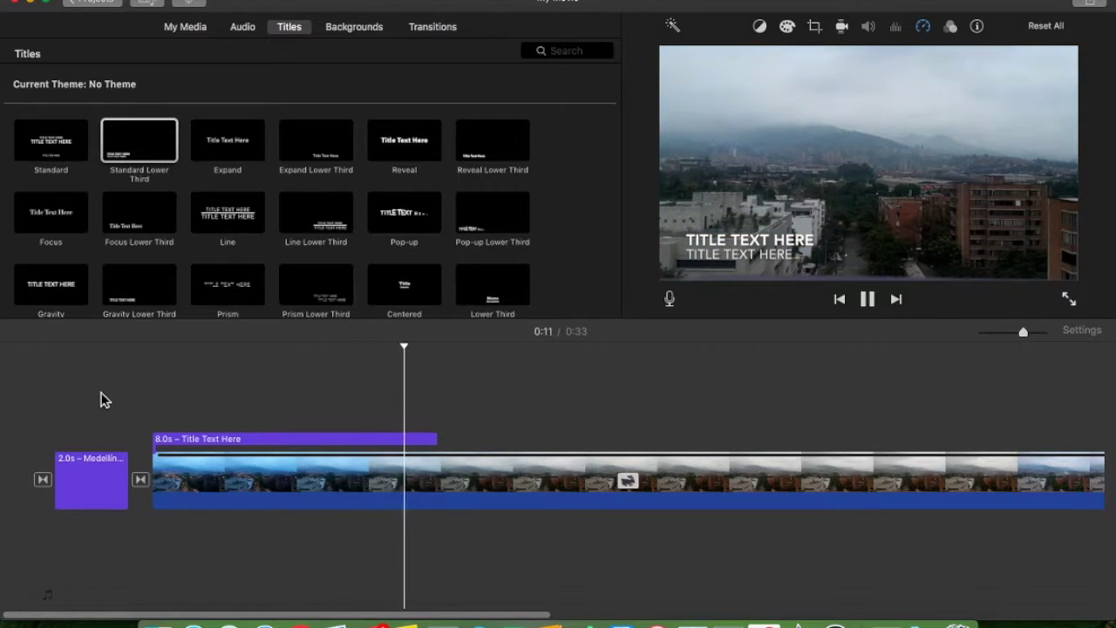
Stop playback and shorten the lower-third title above the video clip to 6 seconds.
{"action": "key", "text": "space"}
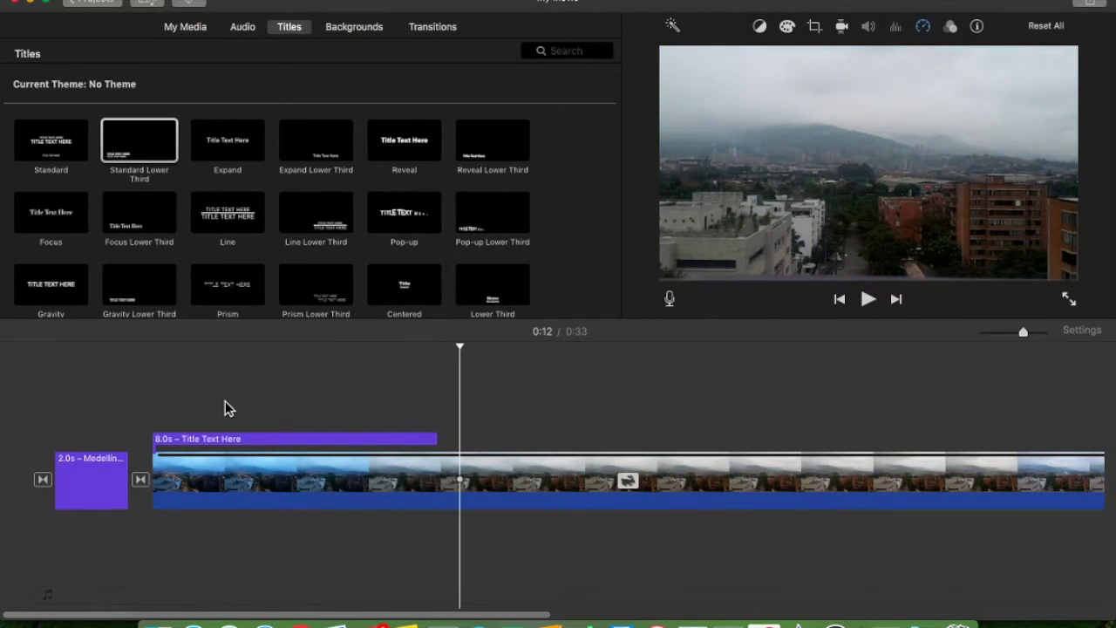
{"action": "left_click", "coordinate": [426, 439]}
{"action": "left_click", "coordinate": [439, 447]}
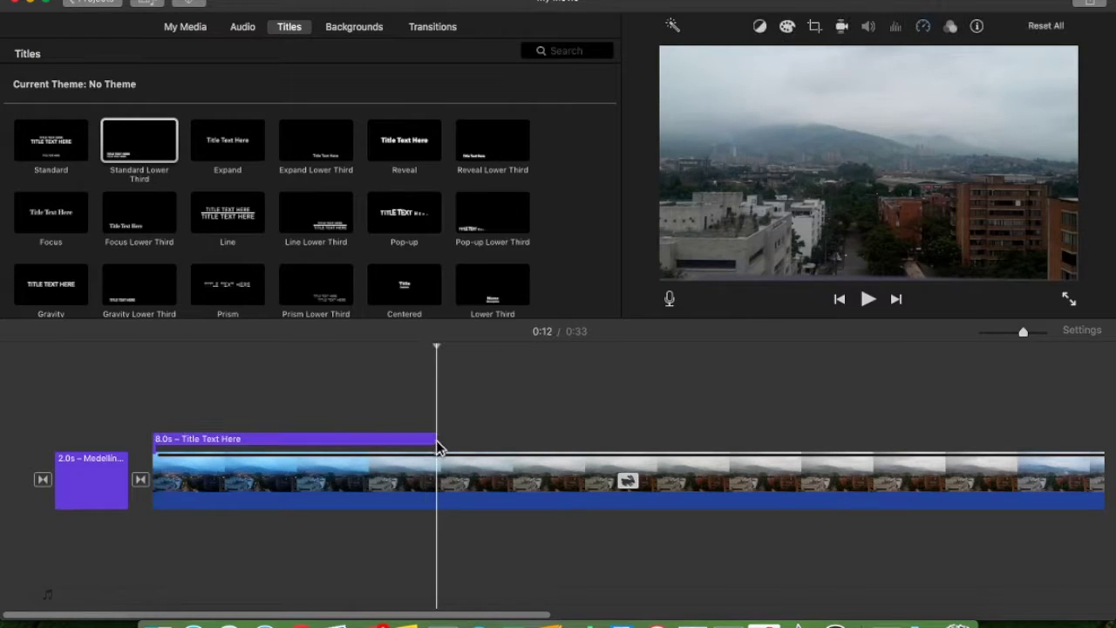
{"action": "left_click_drag", "start_coordinate": [436, 442], "coordinate": [367, 442]}
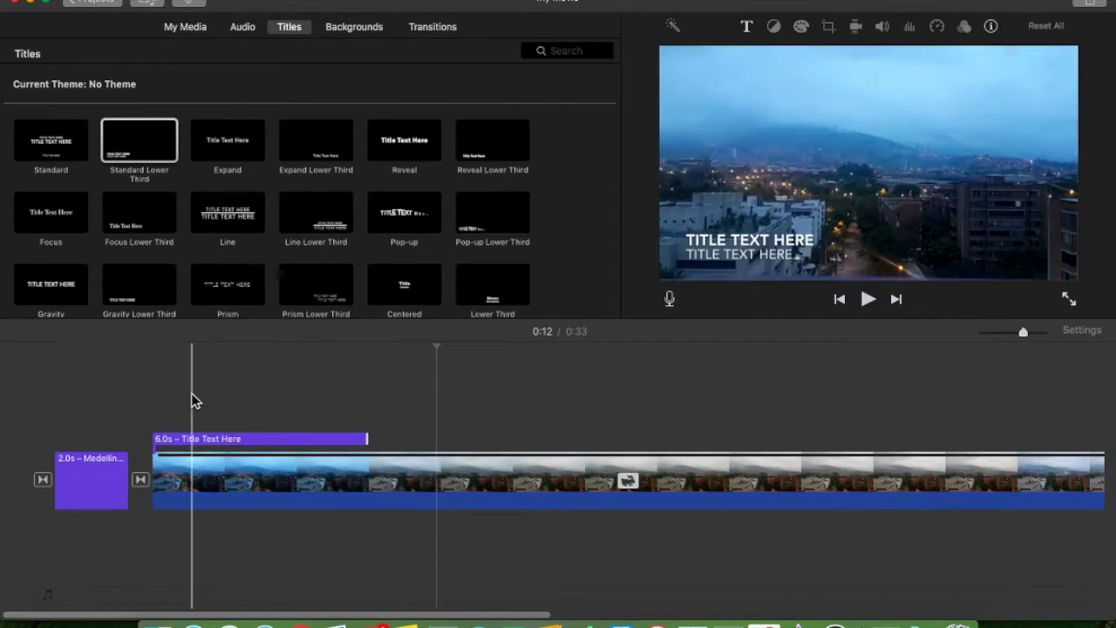
{"action": "left_click", "coordinate": [185, 446]}
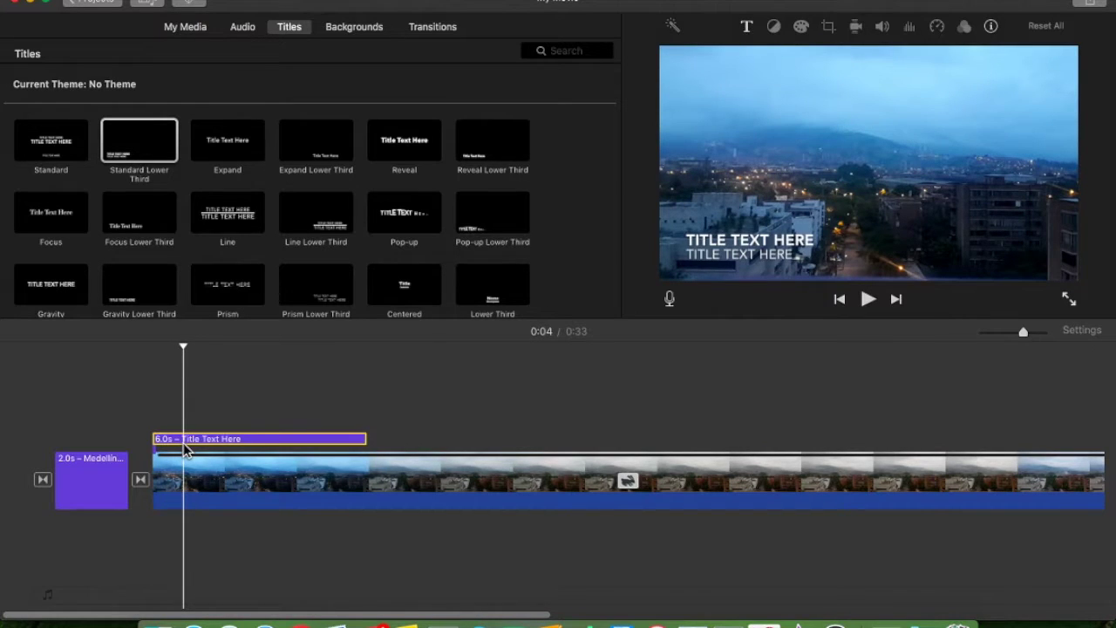
{"action": "right_click", "coordinate": [185, 450]}
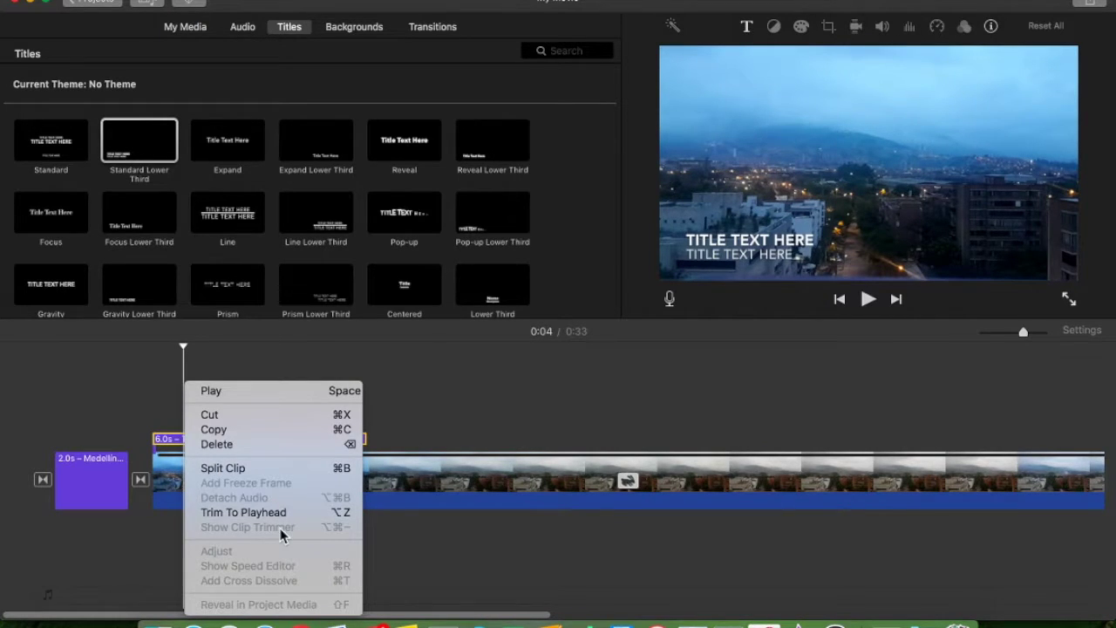
{"action": "left_click", "coordinate": [232, 367]}
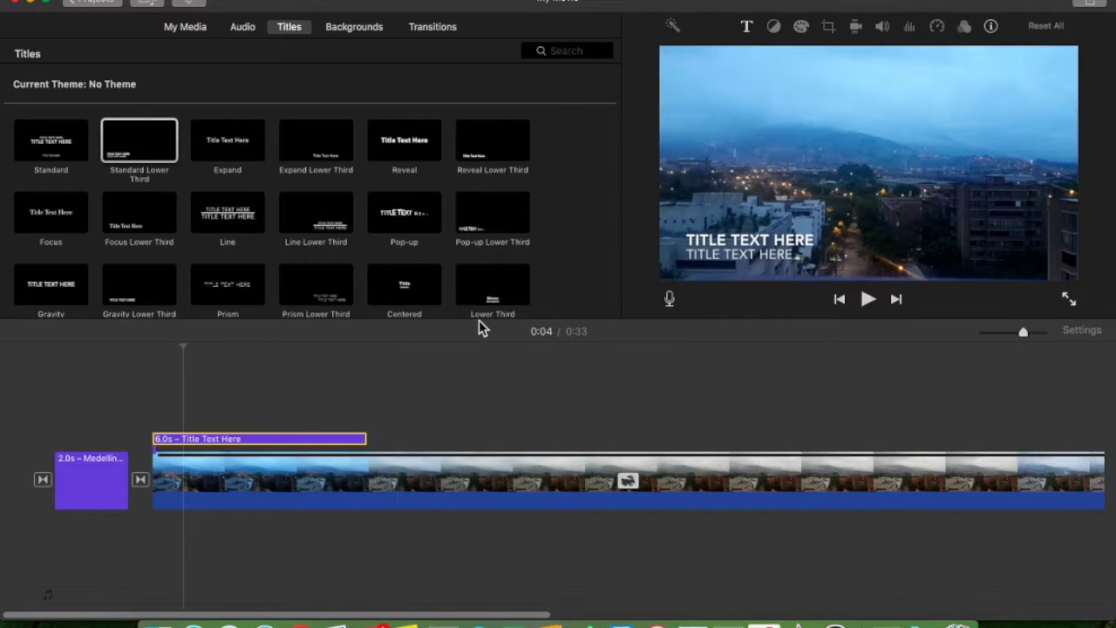
Set the lower-third title's first line to "MEDELLÍN" and its second line to "5:43AM".
{"action": "double_click", "coordinate": [233, 439]}
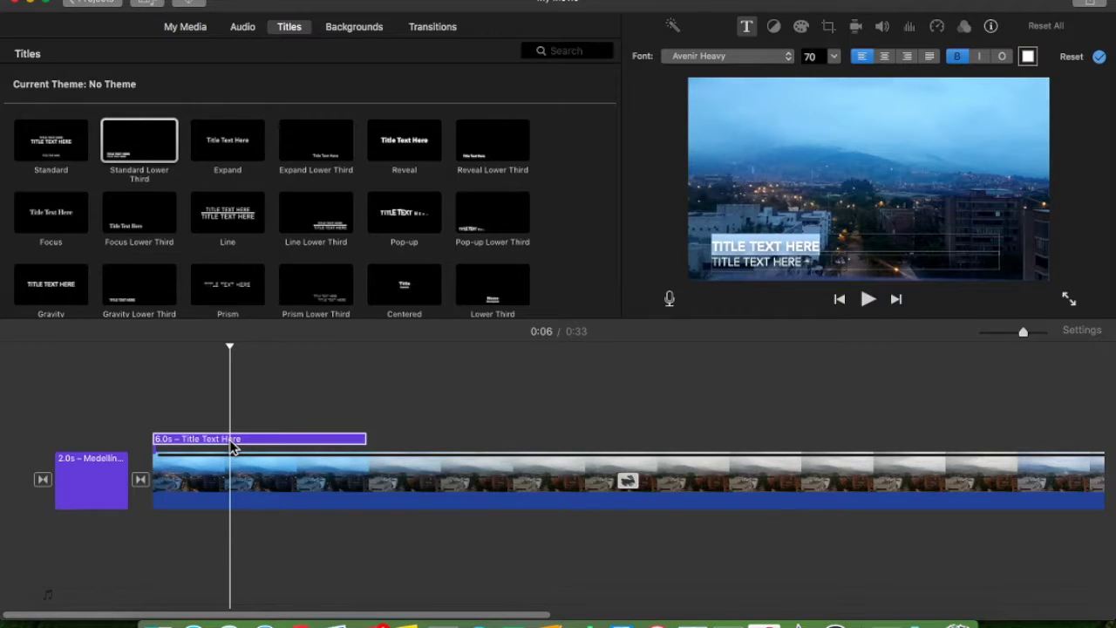
{"action": "type", "text": "MEDELLÍN"}
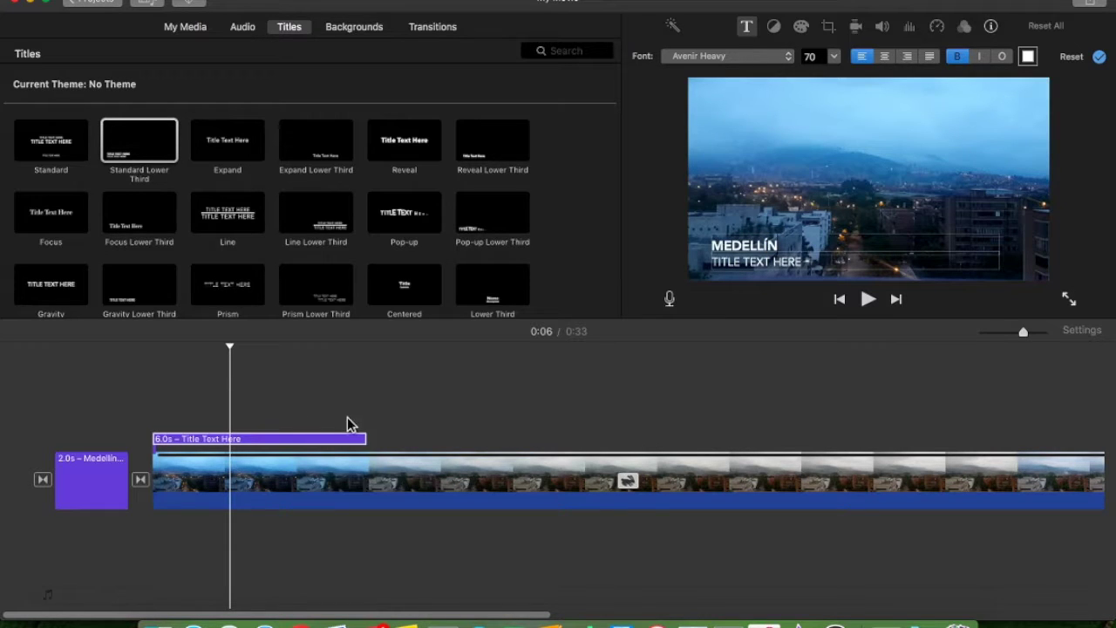
{"action": "left_click", "coordinate": [803, 261]}
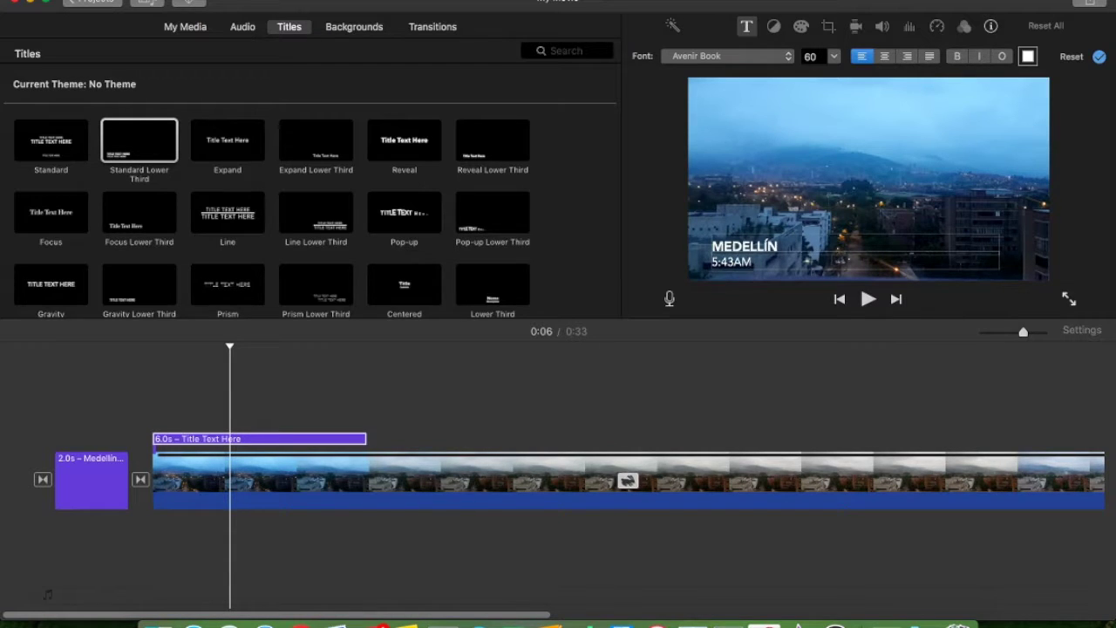
{"action": "left_click", "coordinate": [132, 392]}
Play the movie from its opening title to review the titles and the time-lapse footage.
{"action": "left_click", "coordinate": [70, 393]}
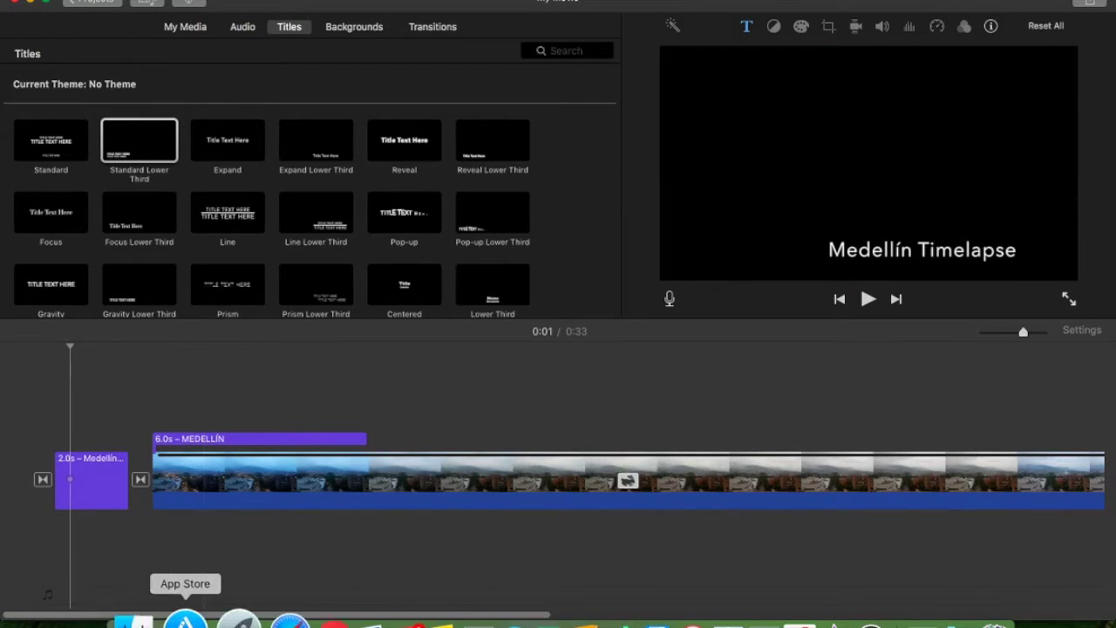
{"action": "left_click", "coordinate": [27, 429]}
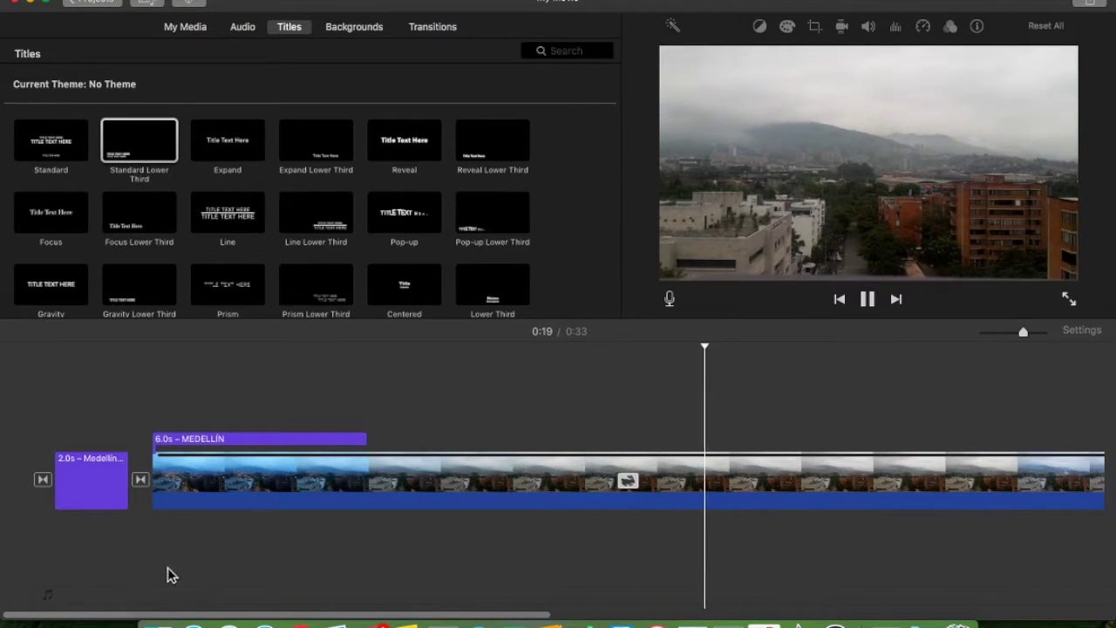
{"action": "scroll", "coordinate": [404, 586], "scroll_direction": "right", "scroll_amount": 5}
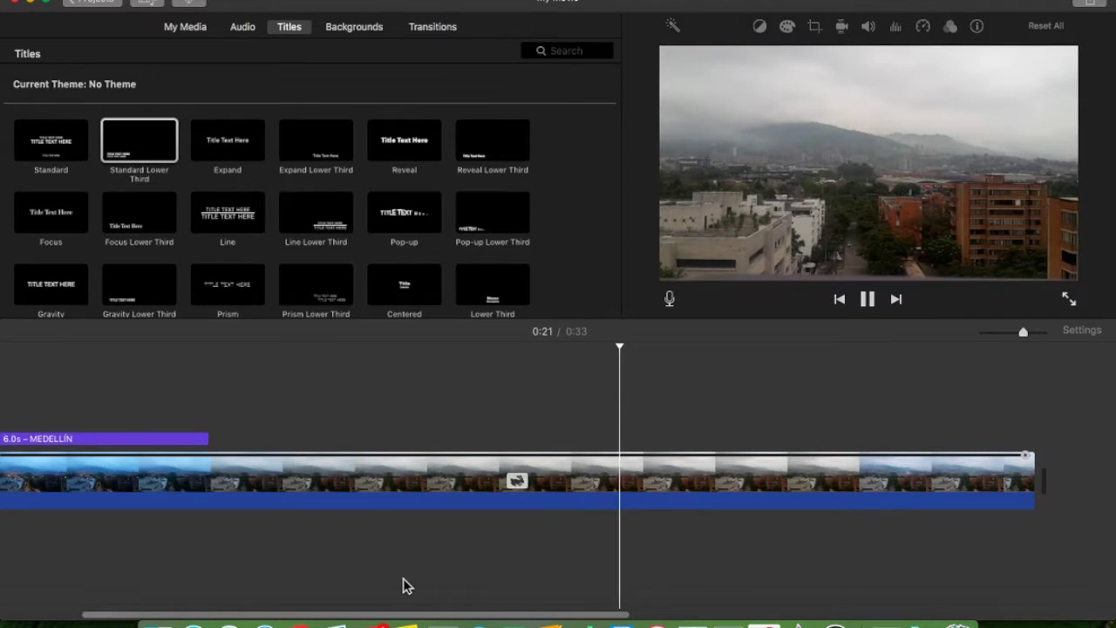
{"action": "scroll", "coordinate": [404, 585], "scroll_direction": "left", "scroll_amount": 6}
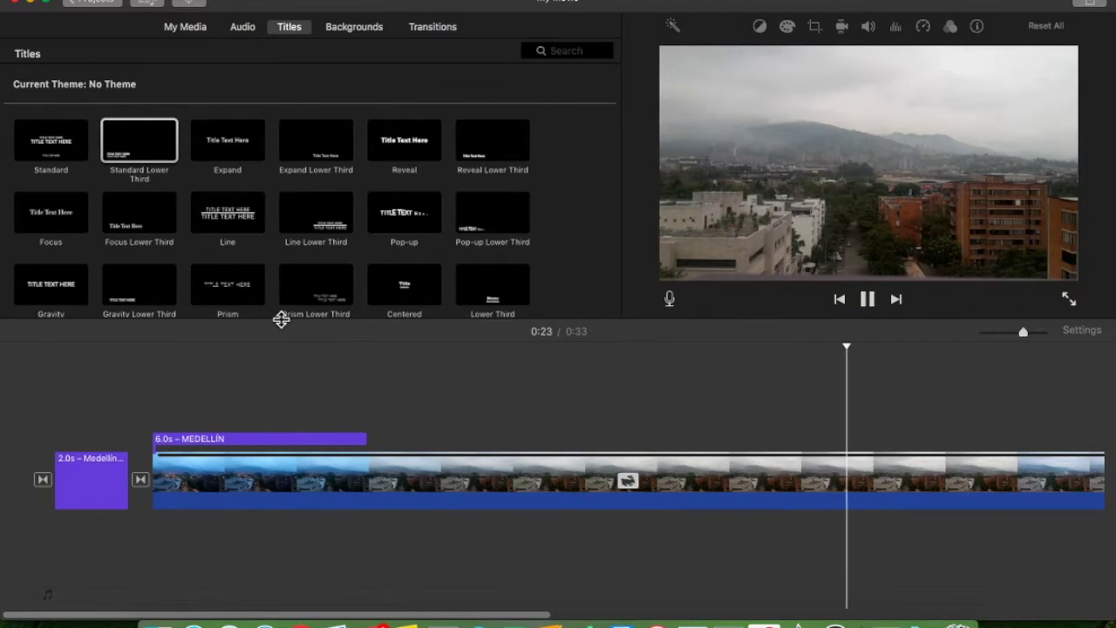
{"action": "left_click", "coordinate": [246, 31]}
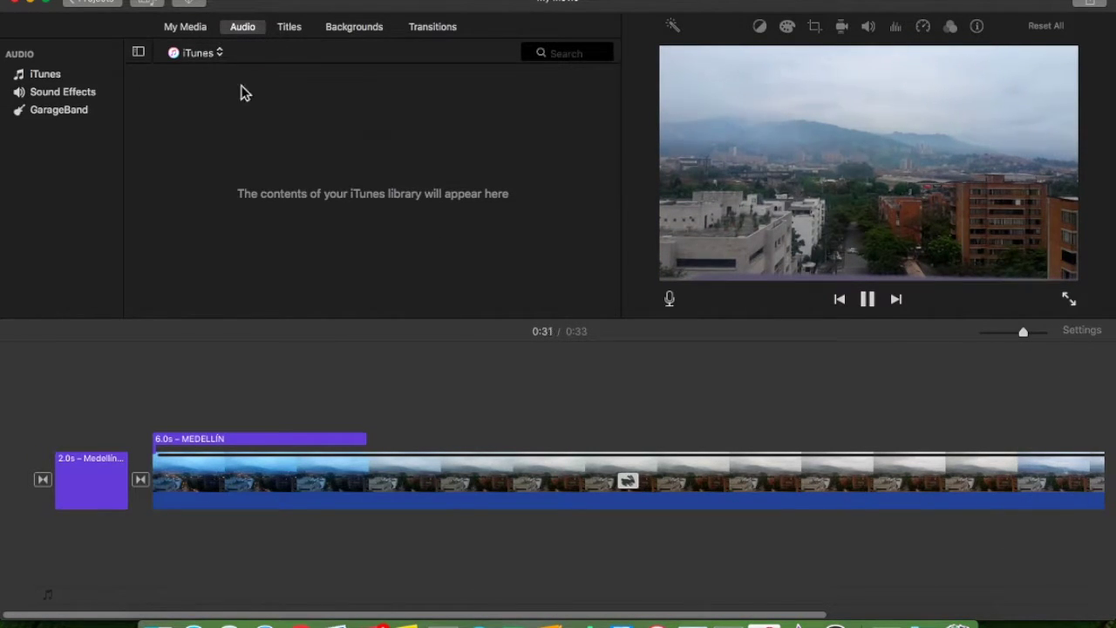
{"action": "left_click", "coordinate": [286, 33]}
{"action": "left_click", "coordinate": [186, 27]}
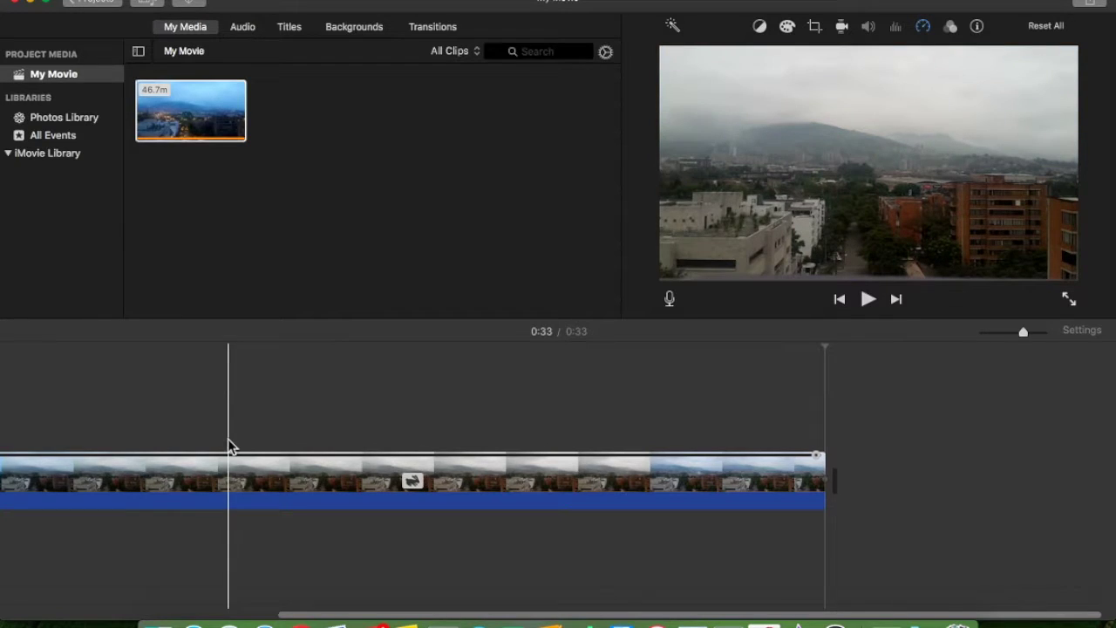
{"action": "scroll", "coordinate": [148, 433], "scroll_direction": "left", "scroll_amount": 10}
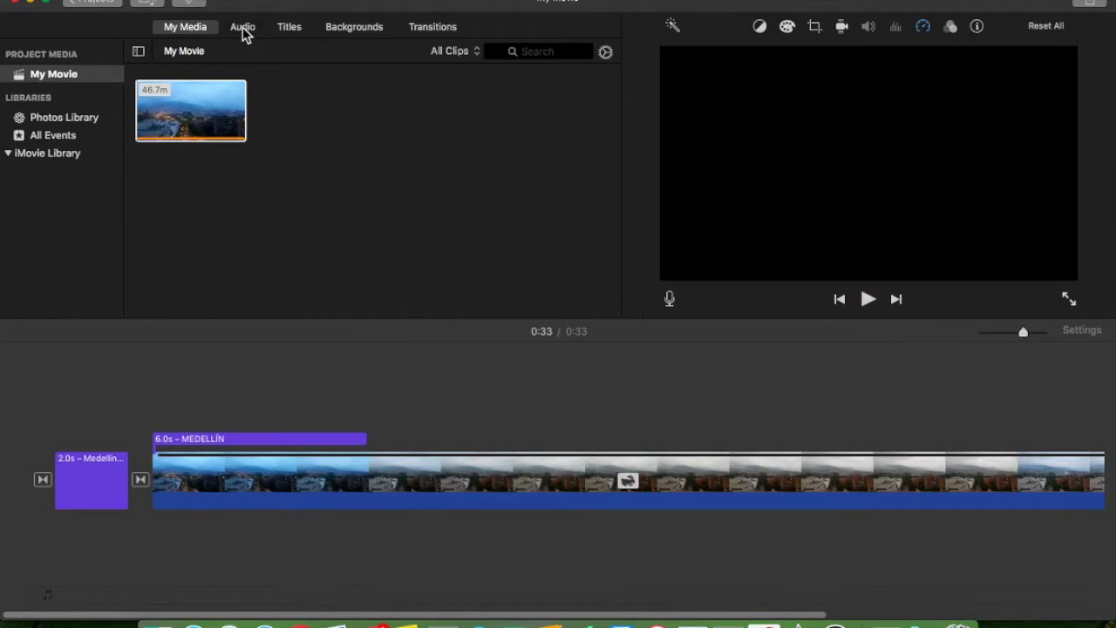
Show the built-in sound effects and preview Auto Close Door 2.
{"action": "left_click", "coordinate": [243, 27]}
{"action": "left_click", "coordinate": [217, 54]}
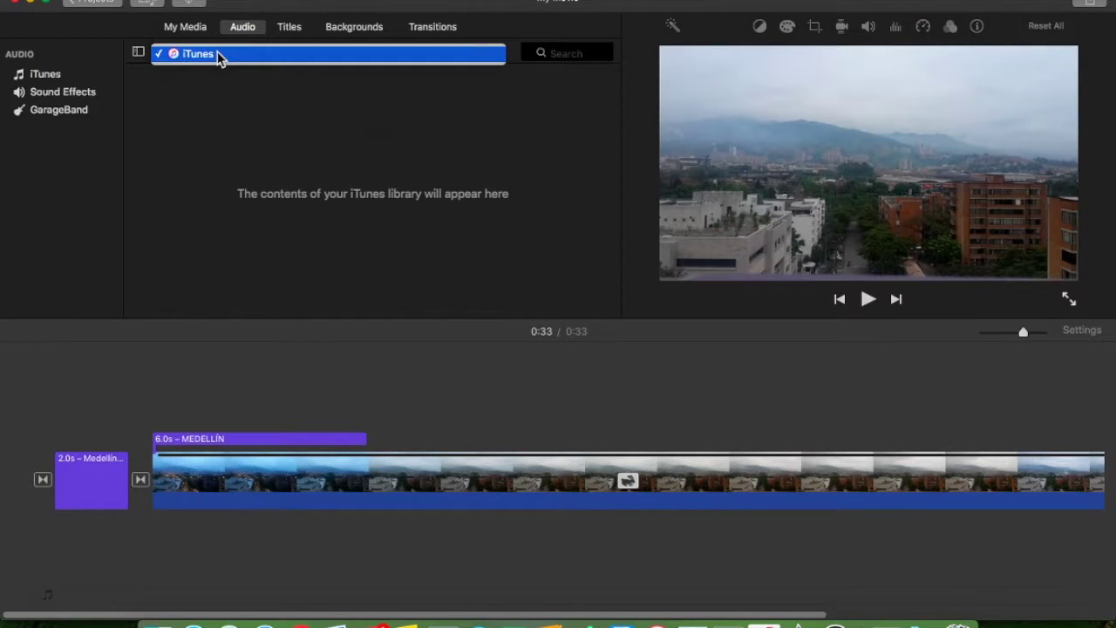
{"action": "left_click", "coordinate": [215, 56]}
{"action": "left_click", "coordinate": [81, 98]}
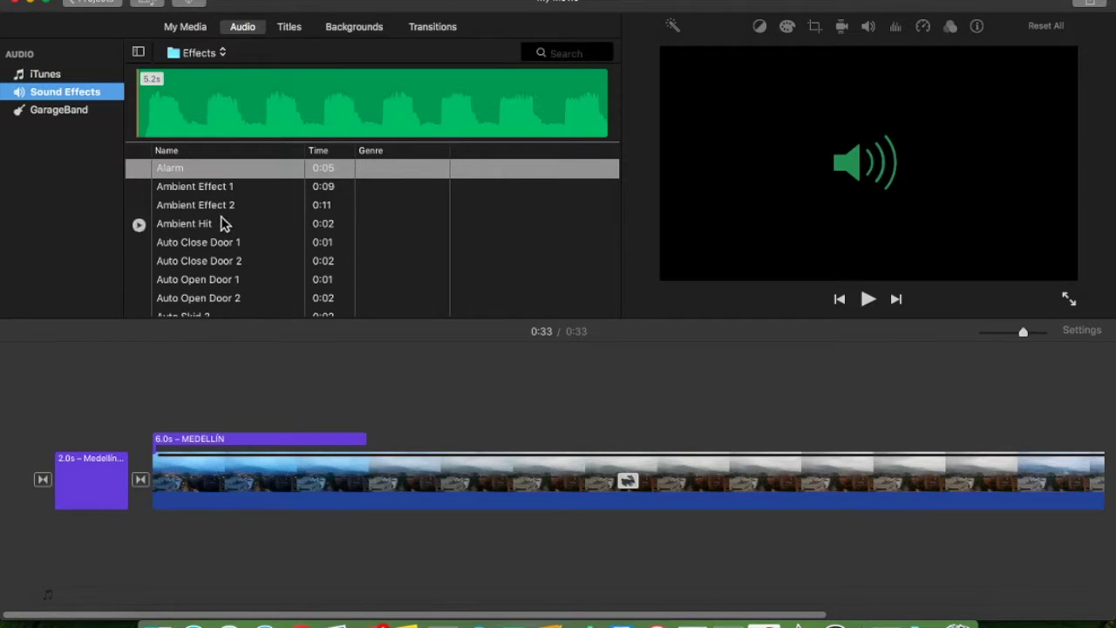
{"action": "left_click", "coordinate": [205, 267]}
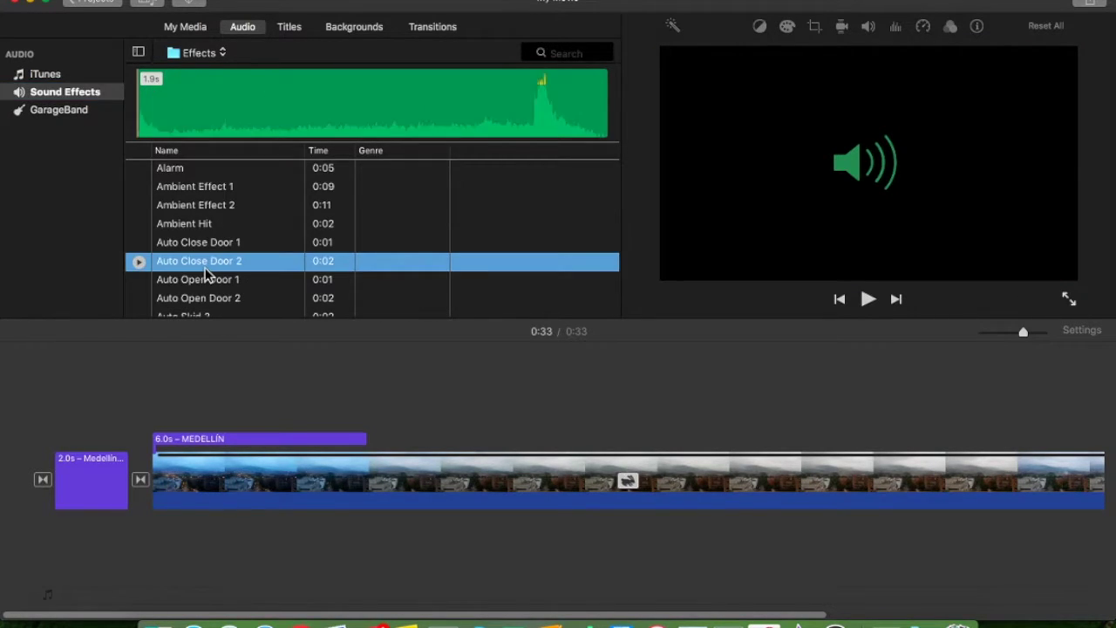
{"action": "left_click", "coordinate": [173, 127]}
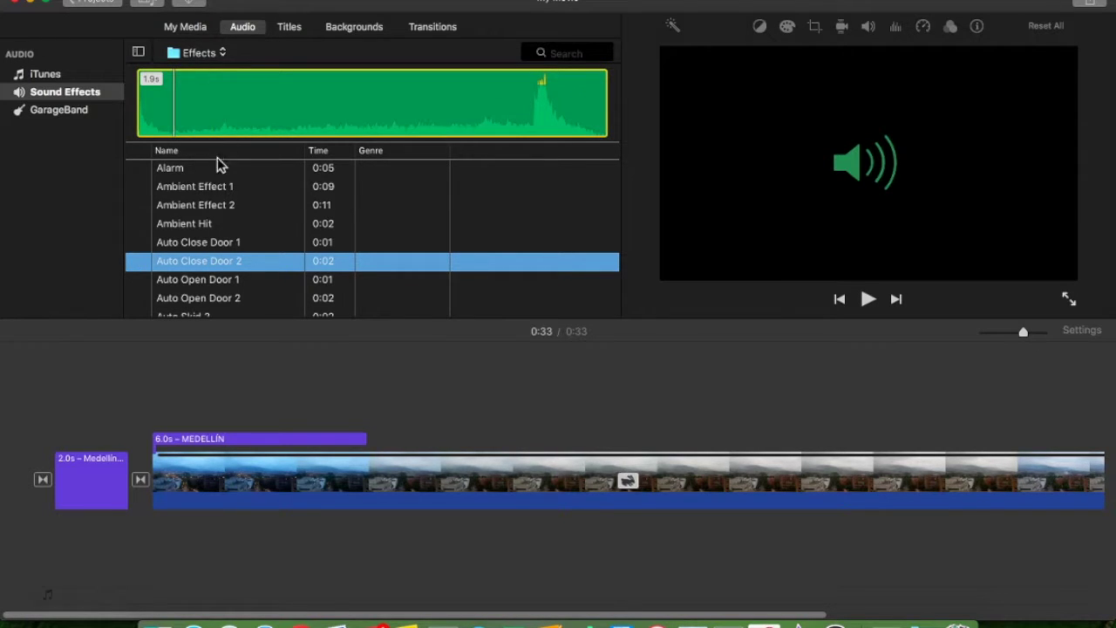
{"action": "key", "text": "space"}
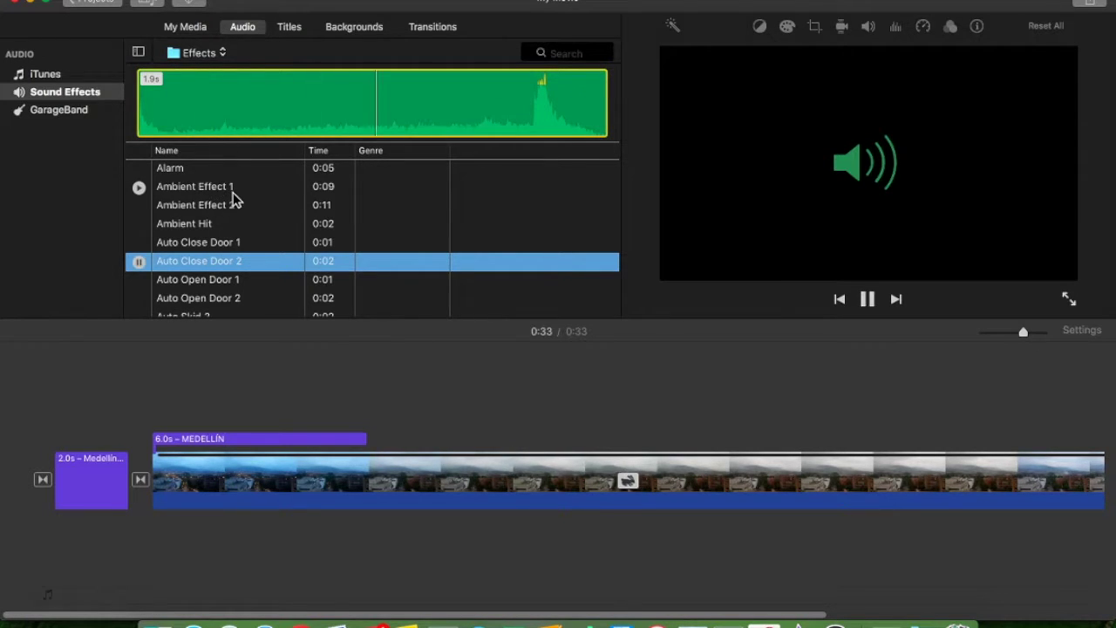
Browse further through the sound effects and preview Cartoon Ascending.
{"action": "scroll", "coordinate": [235, 201], "scroll_direction": "down", "scroll_amount": 4}
{"action": "scroll", "coordinate": [272, 267], "scroll_direction": "down", "scroll_amount": 3}
{"action": "scroll", "coordinate": [272, 267], "scroll_direction": "down", "scroll_amount": 6}
{"action": "scroll", "coordinate": [272, 267], "scroll_direction": "down", "scroll_amount": 5}
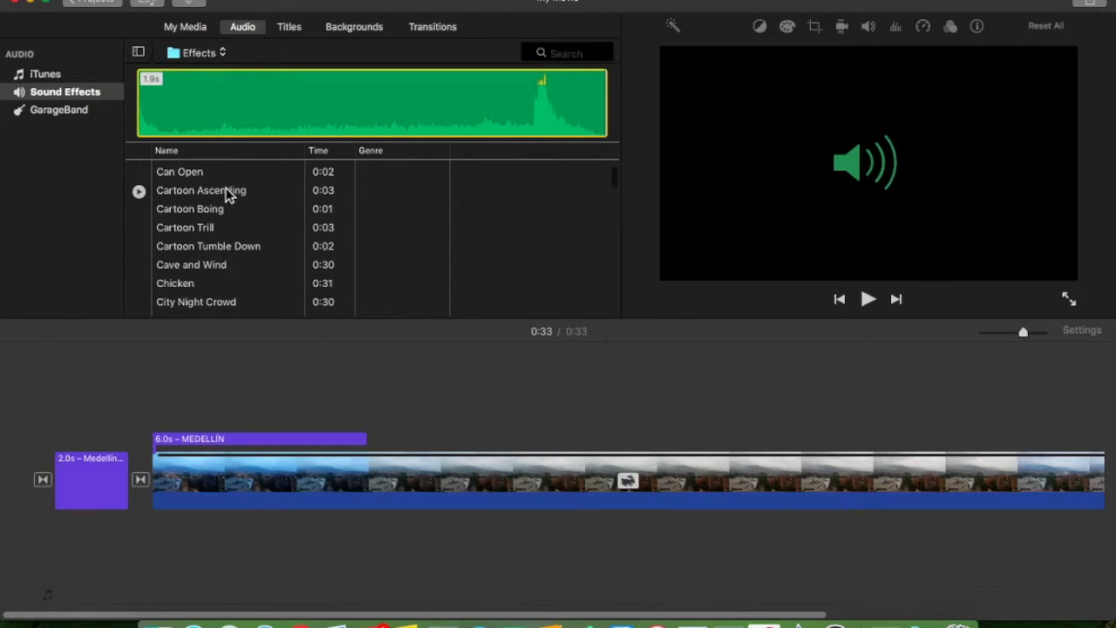
{"action": "left_click", "coordinate": [228, 194]}
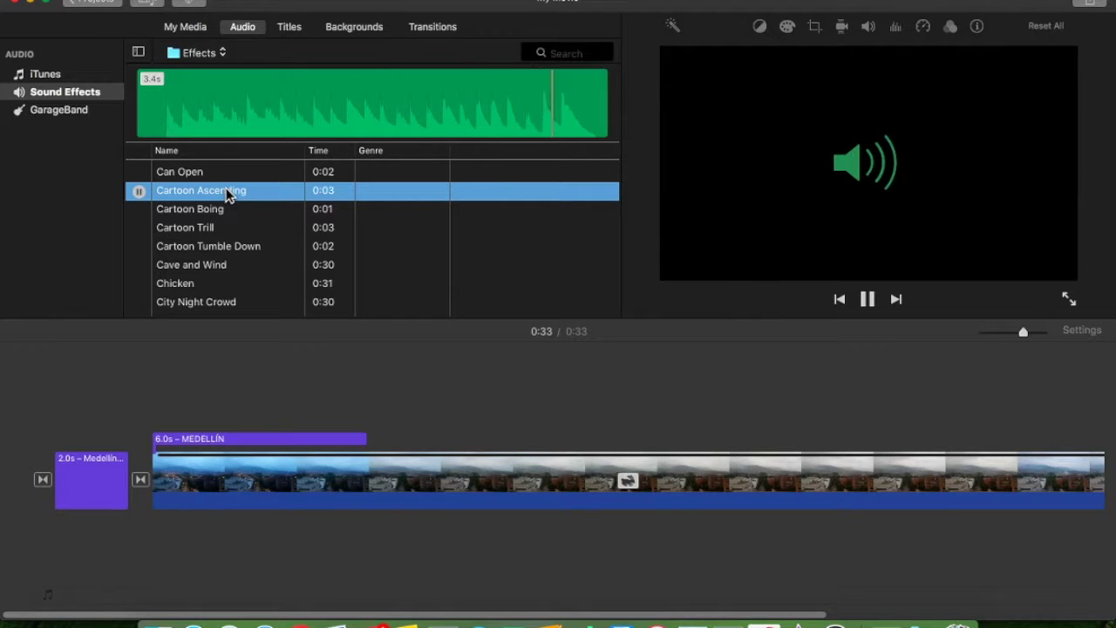
Preview the Cave and Wind sound effect and place it under the movie, starting at the opening title.
{"action": "scroll", "coordinate": [222, 253], "scroll_direction": "down", "scroll_amount": 3}
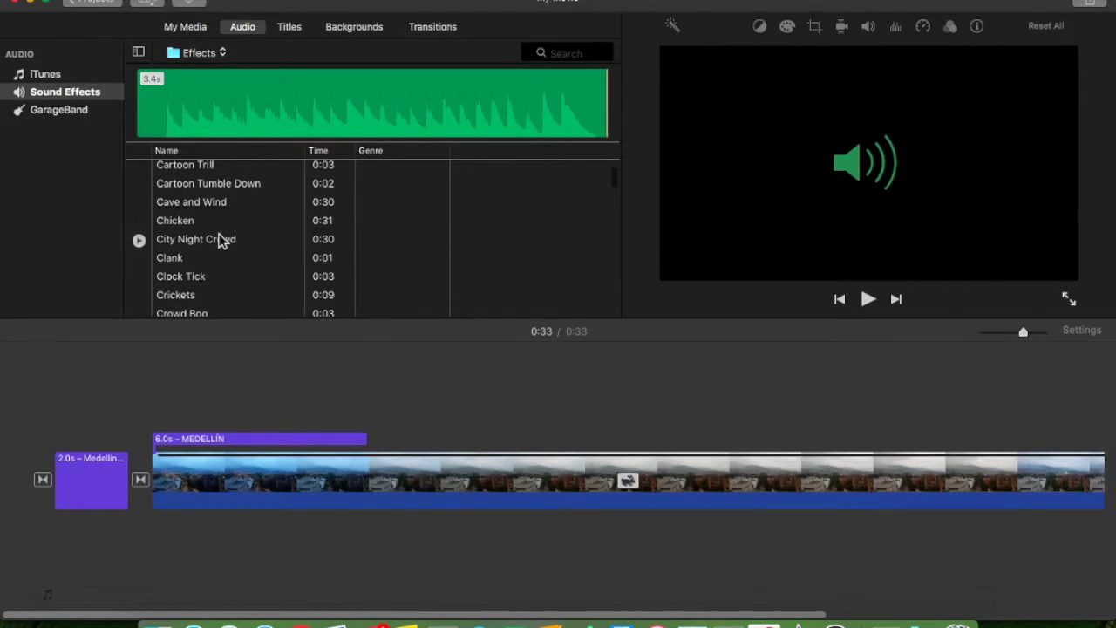
{"action": "left_click", "coordinate": [228, 202]}
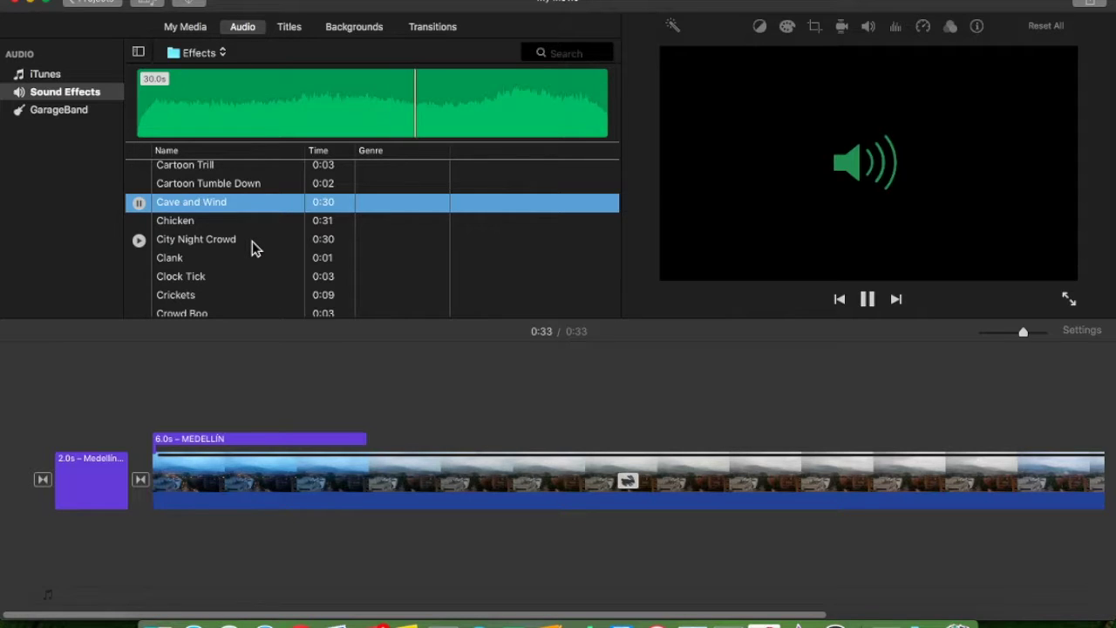
{"action": "left_click_drag", "start_coordinate": [215, 353], "coordinate": [55, 413]}
Try to extend the Cave and Wind audio to the end of the video clip.
{"action": "scroll", "coordinate": [516, 574], "scroll_direction": "right", "scroll_amount": 2}
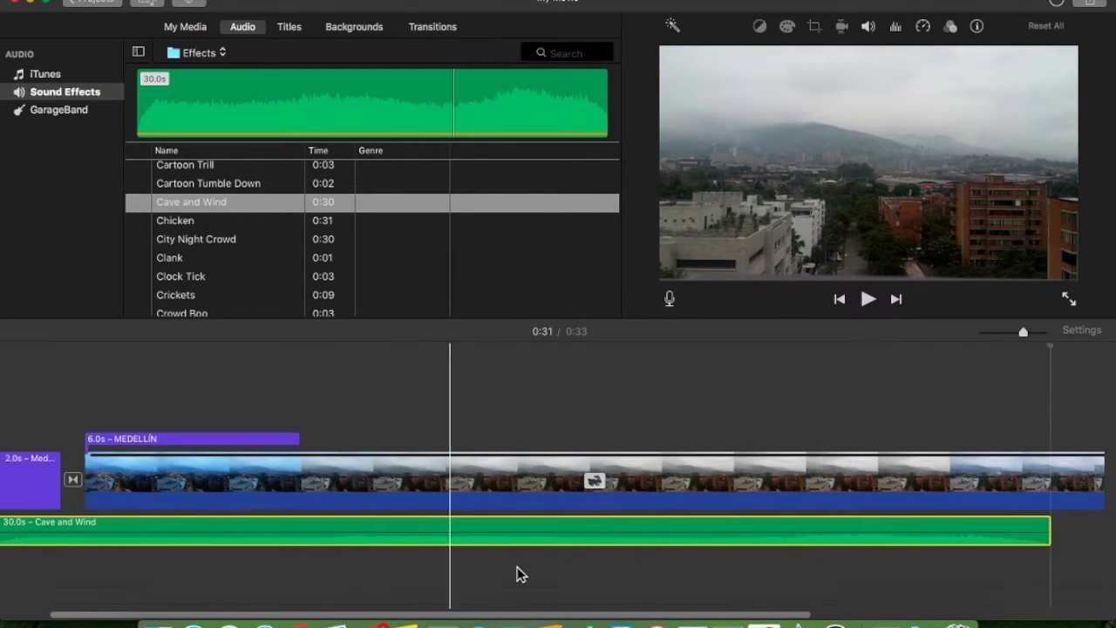
{"action": "scroll", "coordinate": [516, 574], "scroll_direction": "right", "scroll_amount": 3}
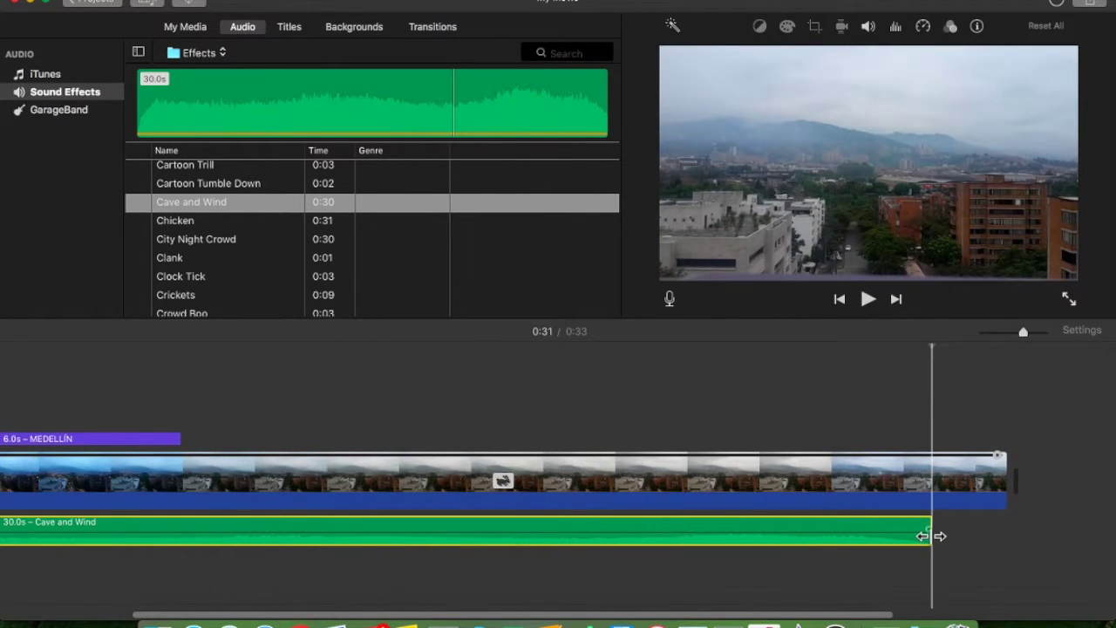
{"action": "left_click_drag", "start_coordinate": [929, 536], "coordinate": [995, 531]}
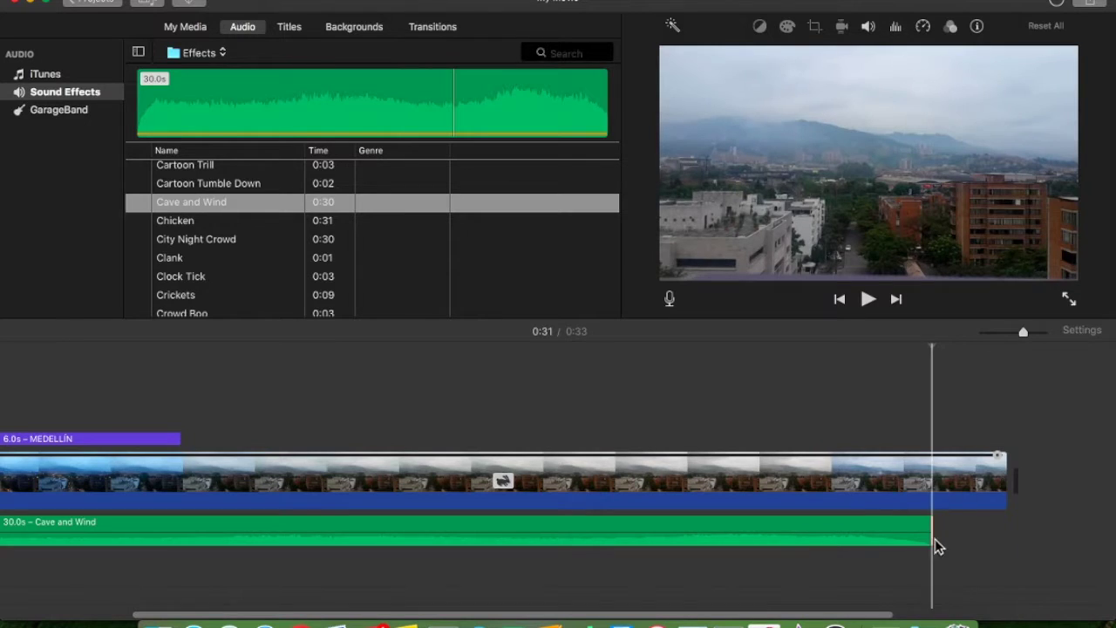
{"action": "right_click", "coordinate": [876, 523]}
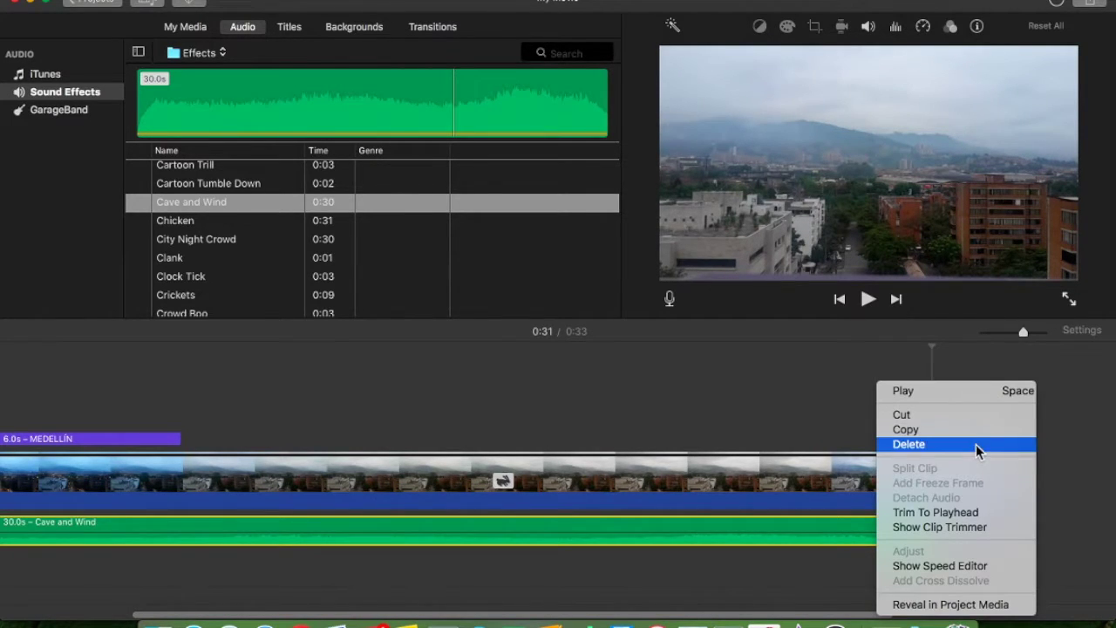
{"action": "left_click", "coordinate": [924, 432]}
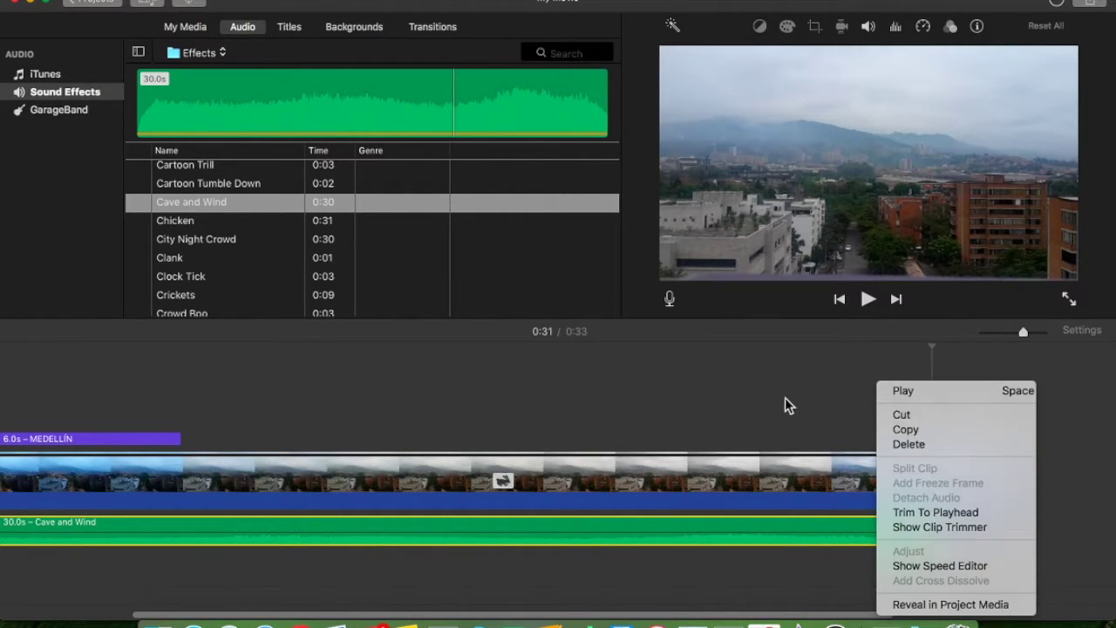
Trim the end of the video clip to line up with the end of the Cave and Wind audio.
{"action": "left_click_drag", "start_coordinate": [997, 462], "coordinate": [927, 471]}
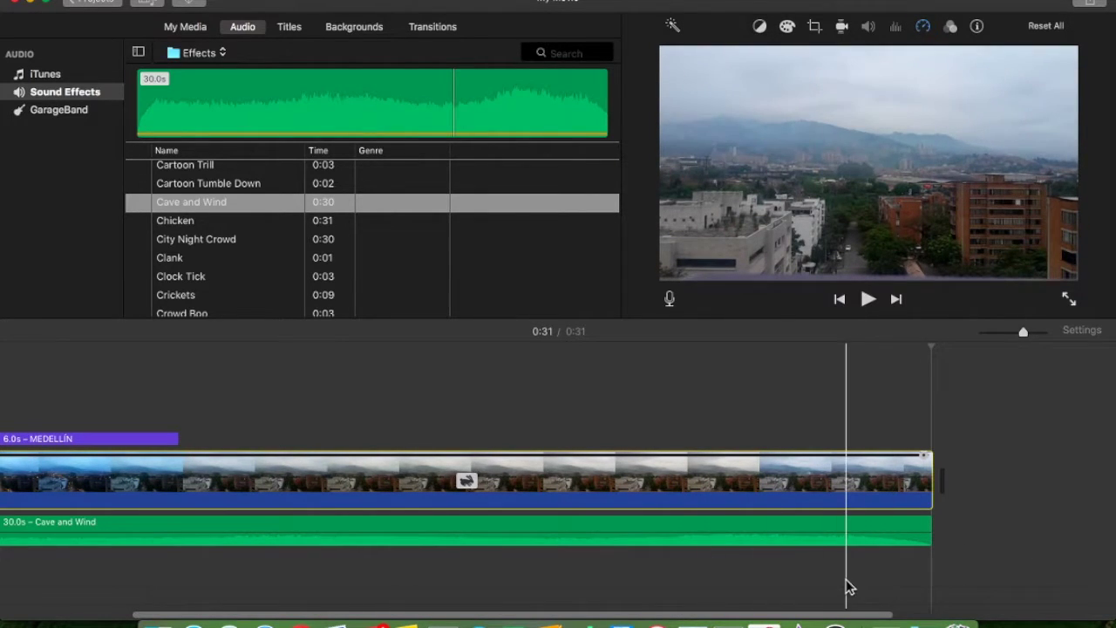
{"action": "left_click", "coordinate": [803, 590]}
Play the movie from the beginning to review it with the added sound effect.
{"action": "key", "text": "backslash"}
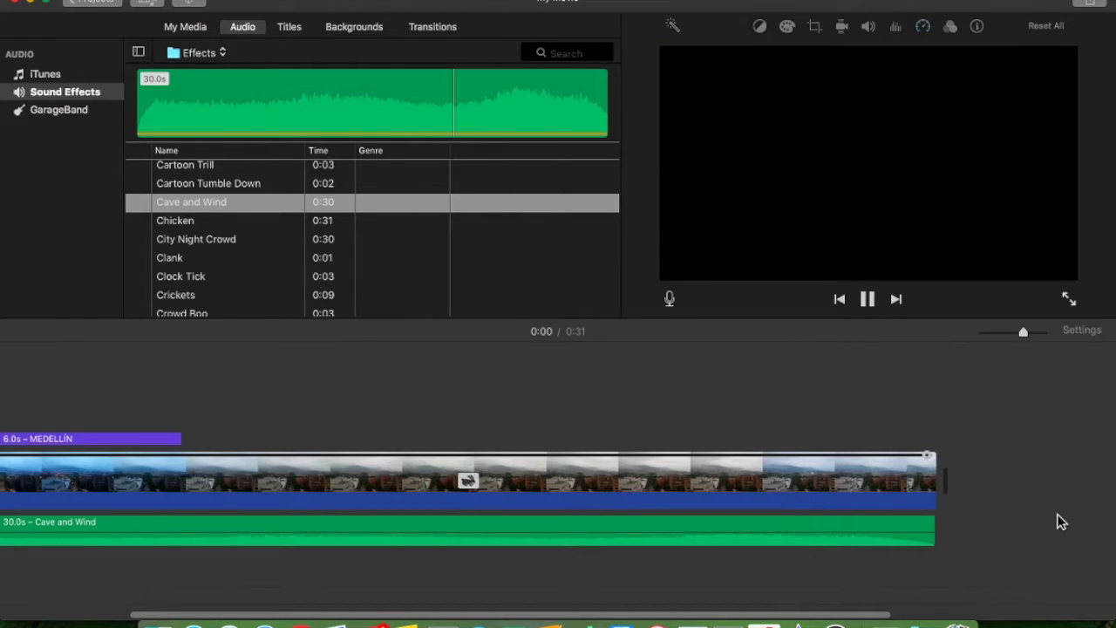
{"action": "left_click", "coordinate": [989, 376]}
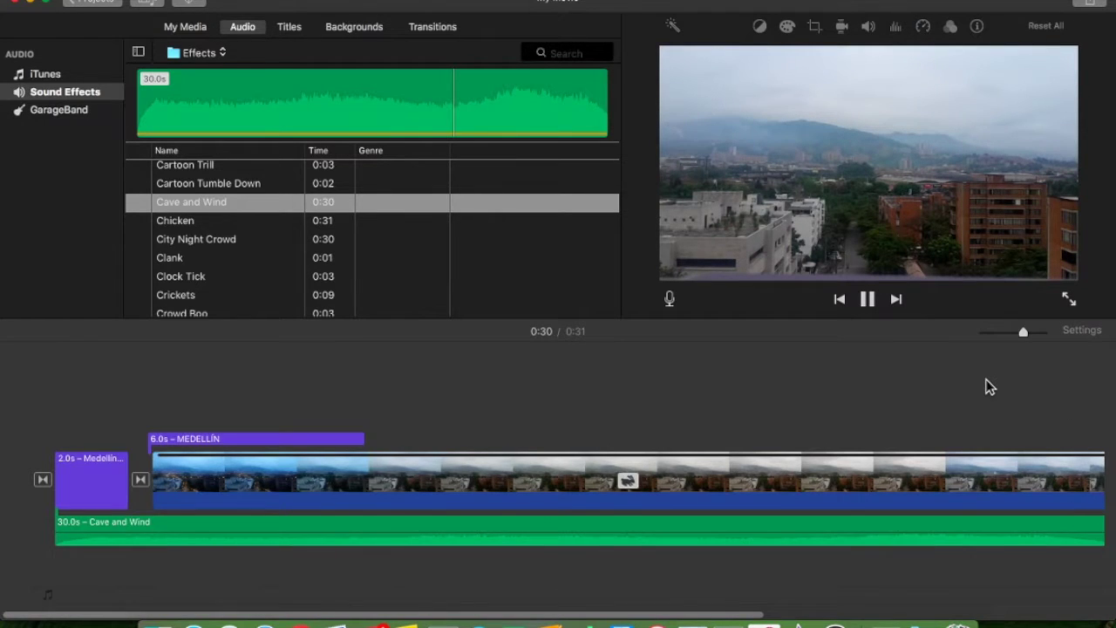
{"action": "scroll", "coordinate": [424, 463], "scroll_direction": "left", "scroll_amount": 10}
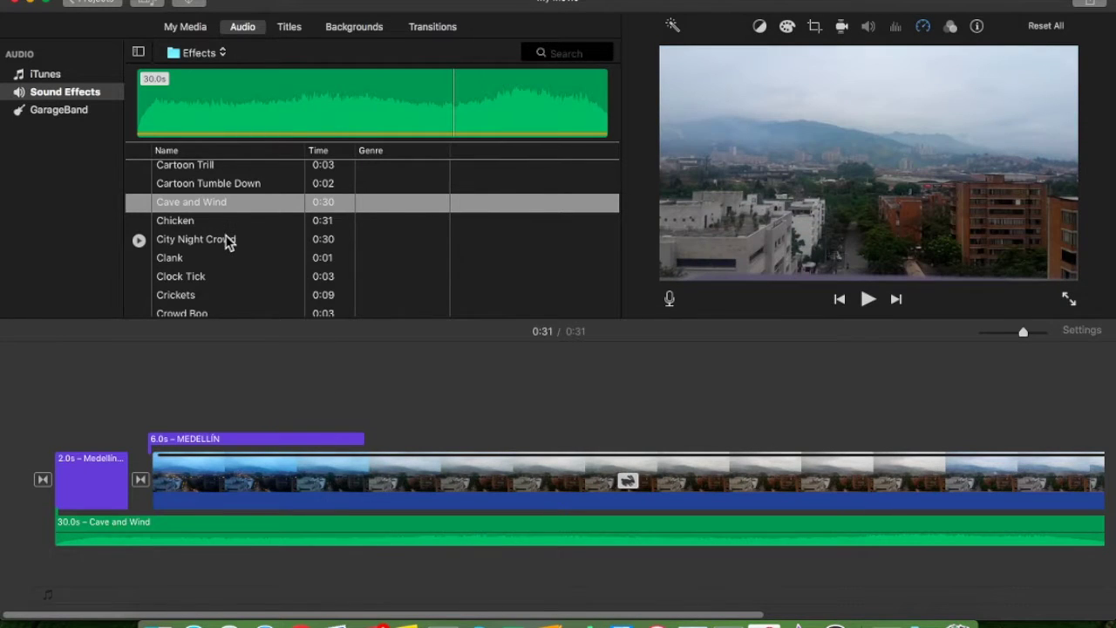
Look through the sound effects list for other sounds available for the movie.
{"action": "scroll", "coordinate": [225, 242], "scroll_direction": "down", "scroll_amount": 8}
{"action": "scroll", "coordinate": [226, 242], "scroll_direction": "down", "scroll_amount": 10}
{"action": "scroll", "coordinate": [225, 242], "scroll_direction": "up", "scroll_amount": 20}
{"action": "scroll", "coordinate": [225, 241], "scroll_direction": "down", "scroll_amount": 9}
{"action": "scroll", "coordinate": [225, 242], "scroll_direction": "down", "scroll_amount": 15}
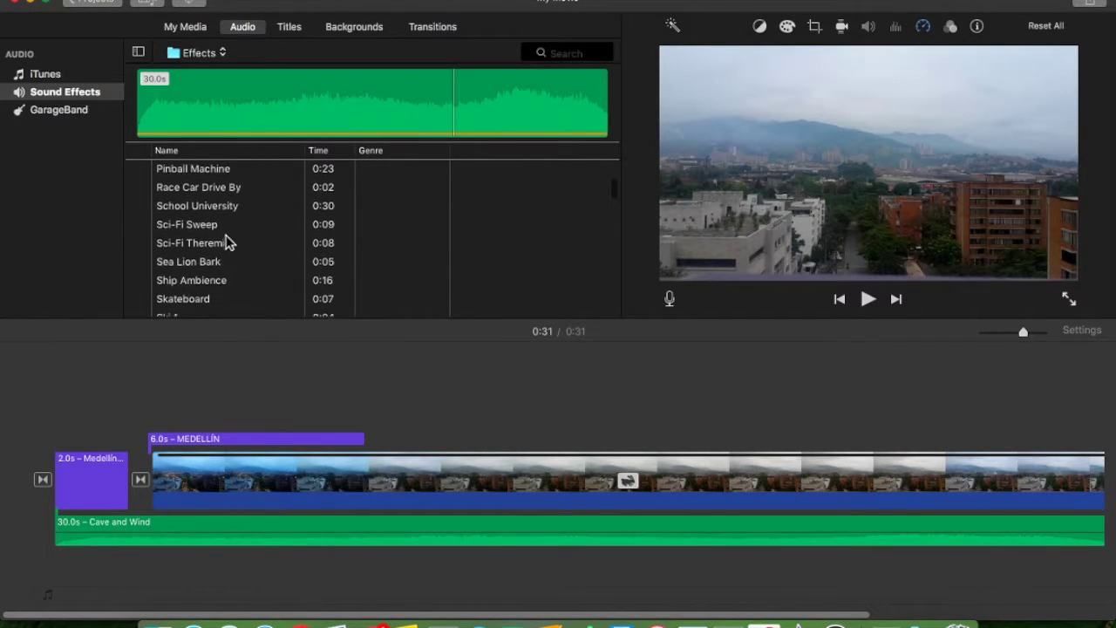
{"action": "scroll", "coordinate": [225, 242], "scroll_direction": "down", "scroll_amount": 1}
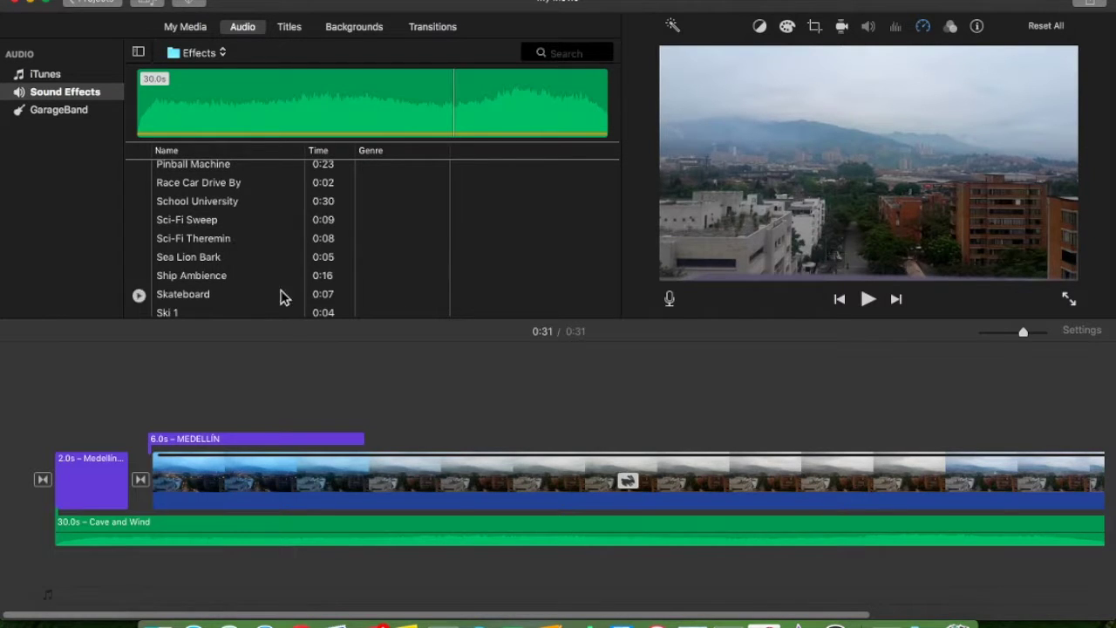
{"action": "left_click", "coordinate": [838, 620]}
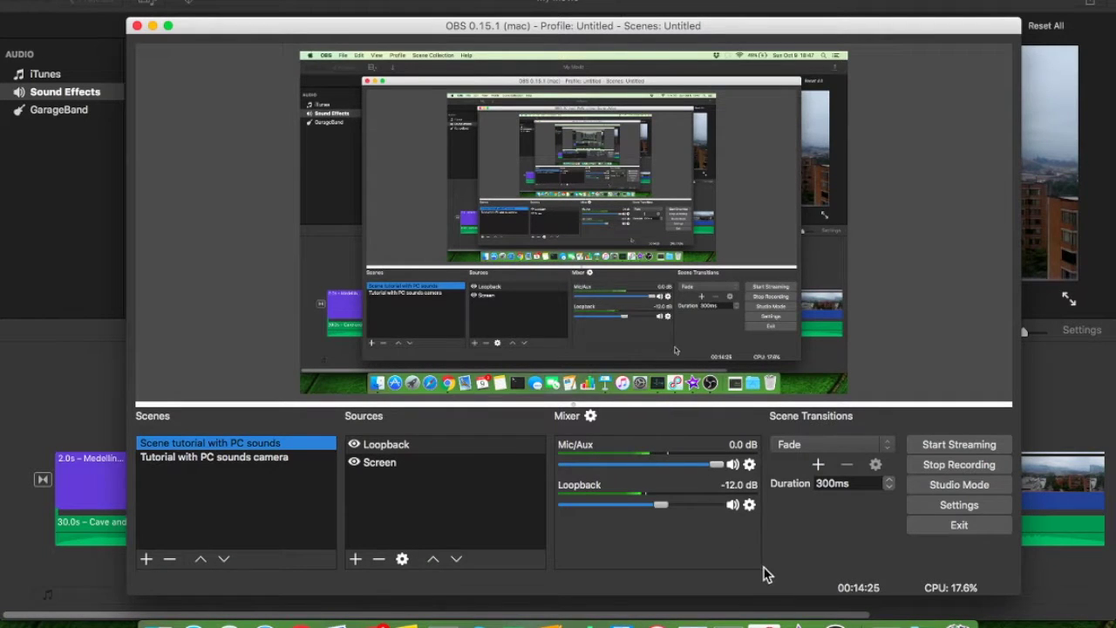
{"action": "left_click", "coordinate": [48, 397]}
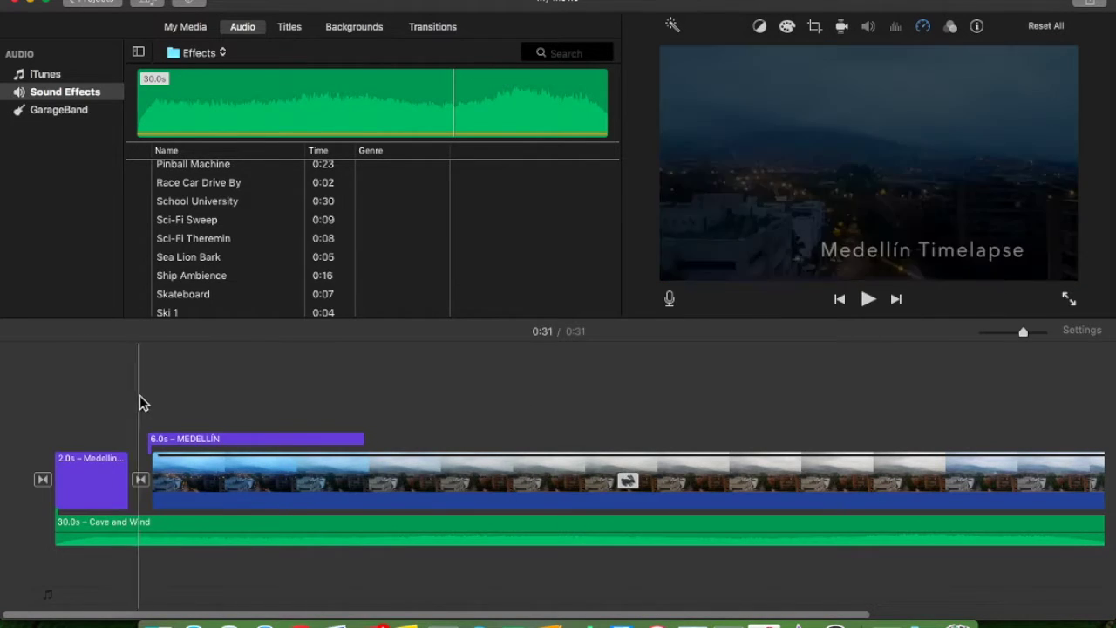
Align the start of the MEDELLÍN title with the beginning of the video clip.
{"action": "left_click", "coordinate": [171, 443]}
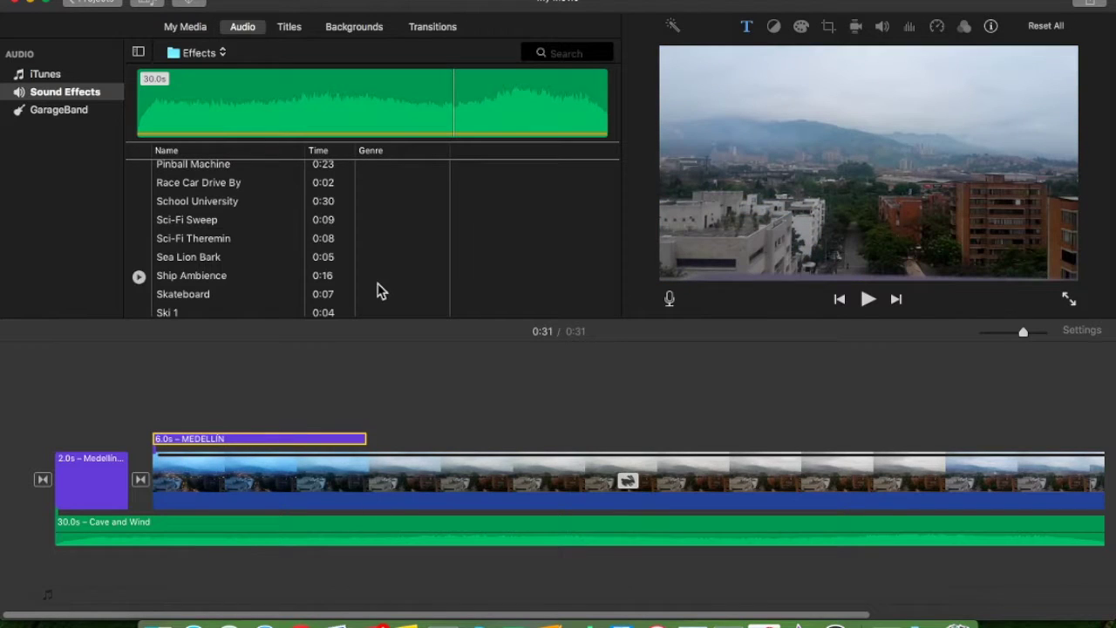
Add a Scrolling Credits title over the end of the video clip.
{"action": "left_click", "coordinate": [293, 29]}
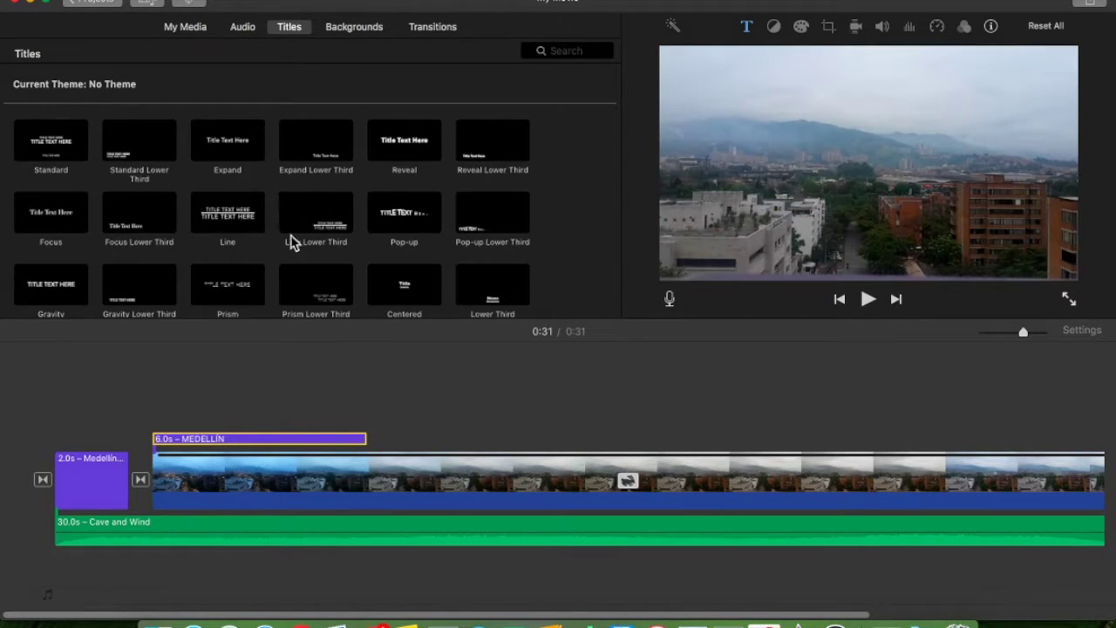
{"action": "scroll", "coordinate": [240, 243], "scroll_direction": "down", "scroll_amount": 5}
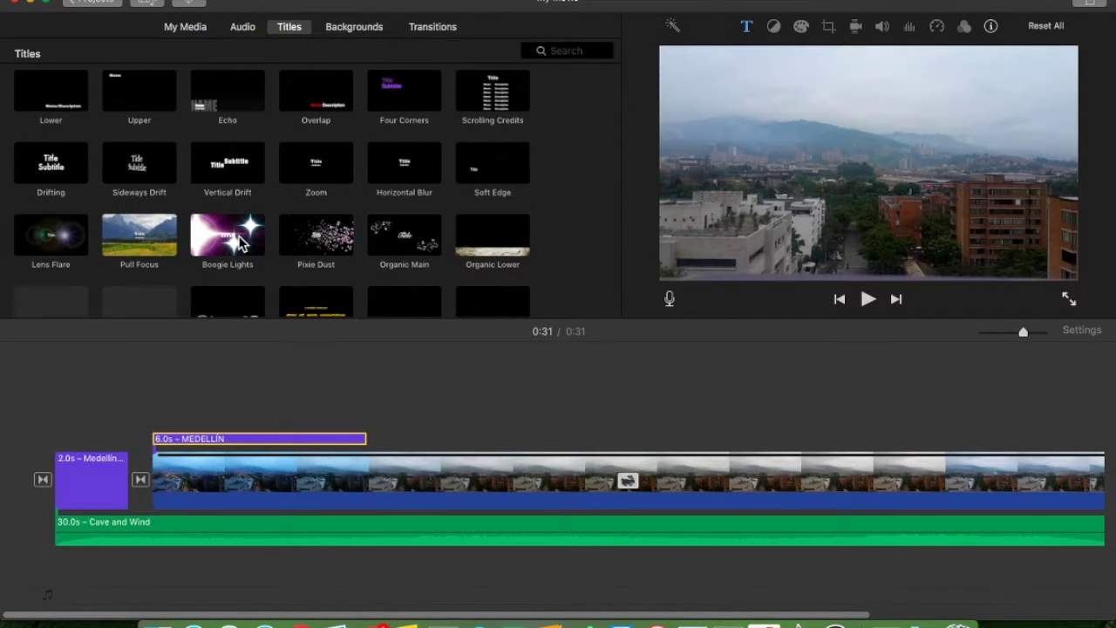
{"action": "scroll", "coordinate": [240, 243], "scroll_direction": "down", "scroll_amount": 2}
{"action": "scroll", "coordinate": [240, 243], "scroll_direction": "up", "scroll_amount": 1}
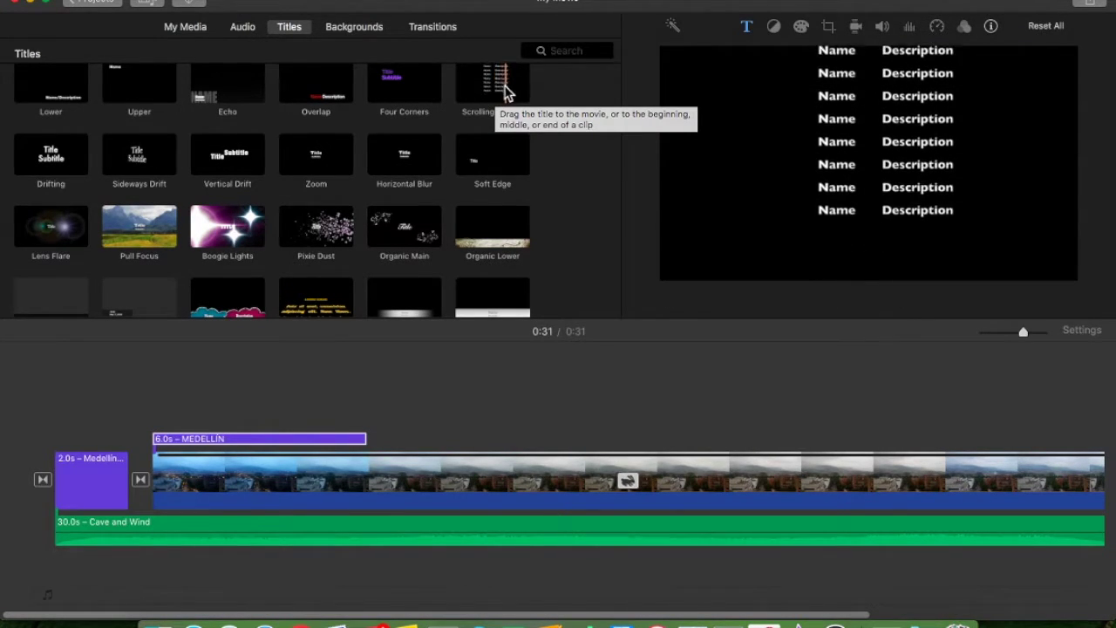
{"action": "left_click_drag", "start_coordinate": [470, 90], "coordinate": [1082, 489]}
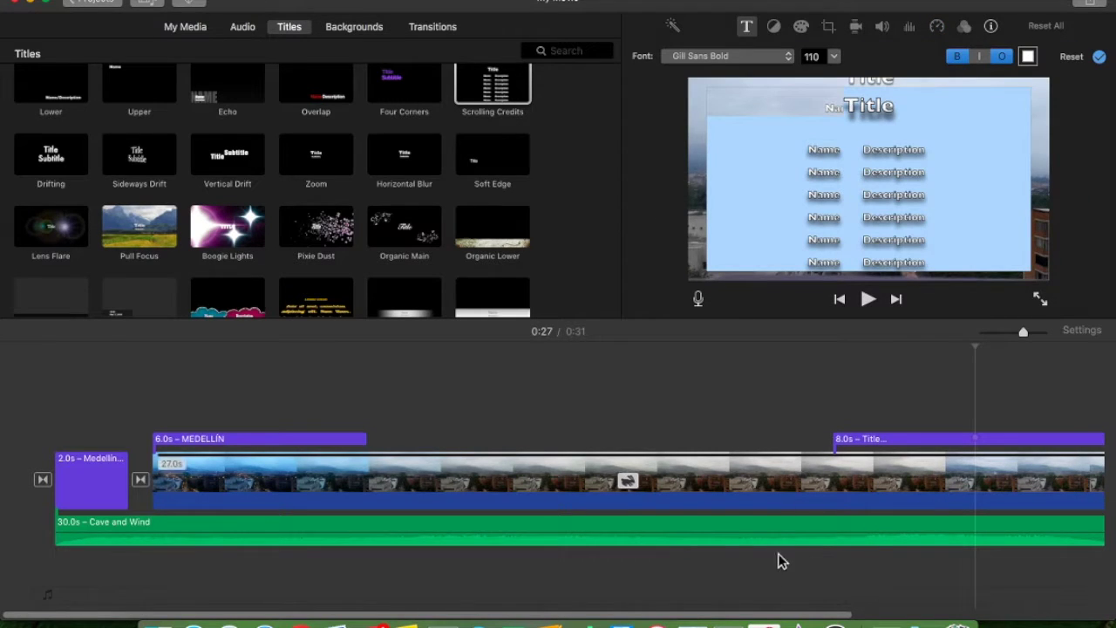
Try the scrolling credits without the text outline and in the Helvetica Neue Light font.
{"action": "scroll", "coordinate": [846, 523], "scroll_direction": "right", "scroll_amount": 5}
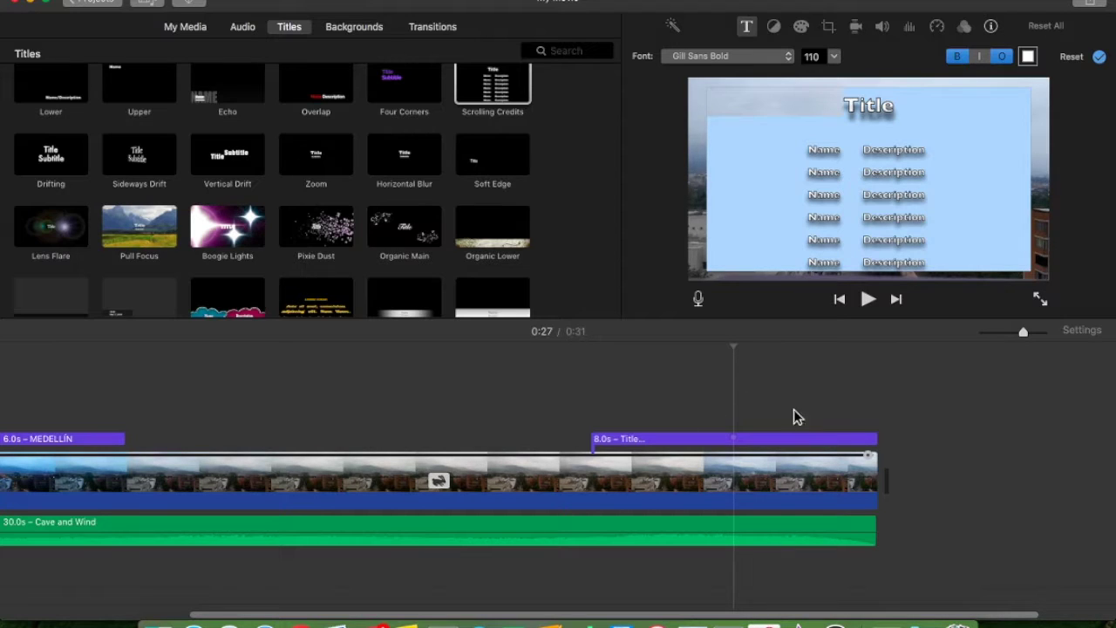
{"action": "left_click", "coordinate": [716, 440]}
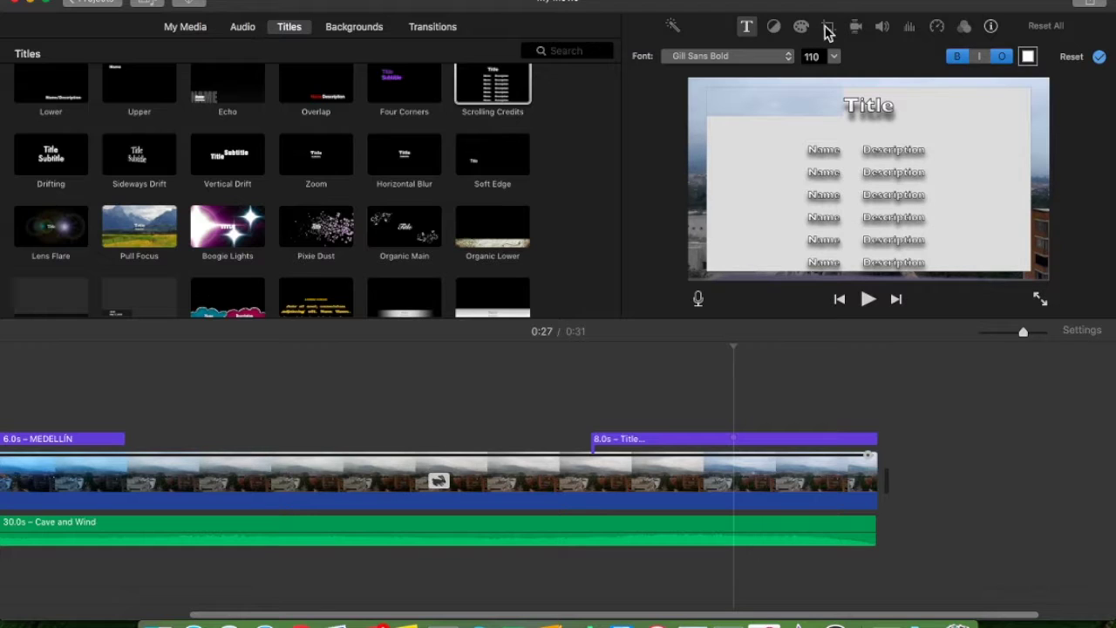
{"action": "left_click", "coordinate": [1004, 58]}
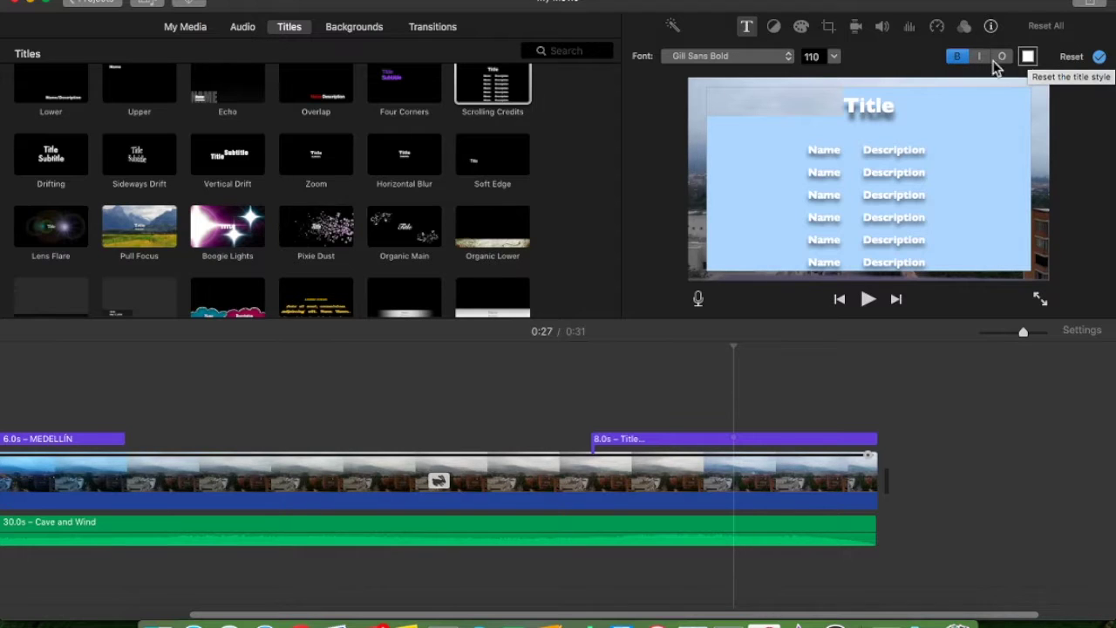
{"action": "left_click", "coordinate": [788, 58]}
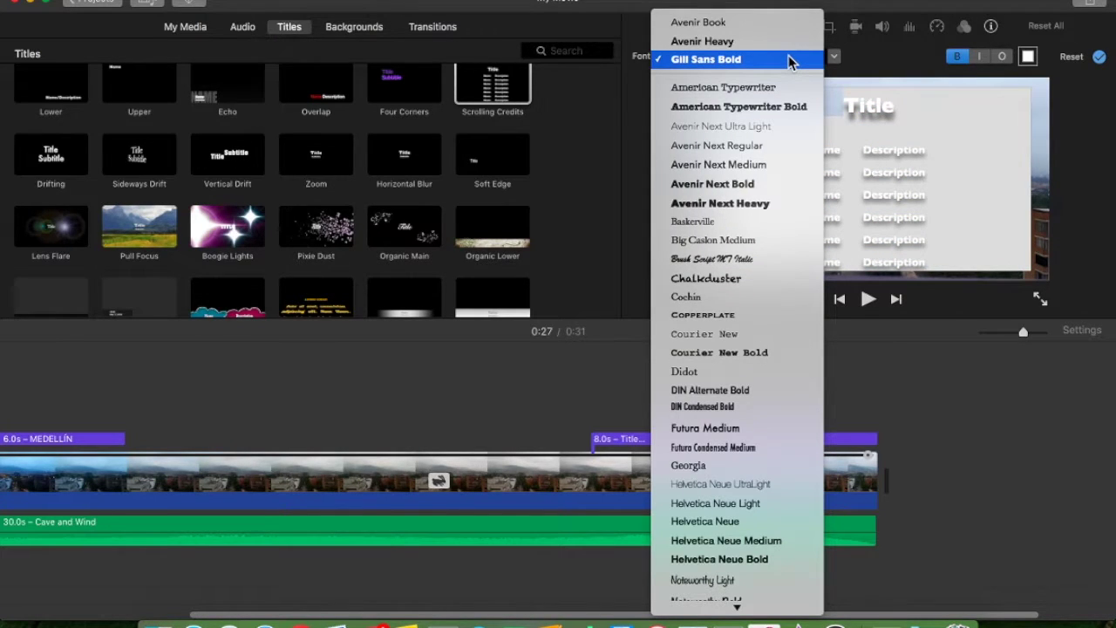
{"action": "scroll", "coordinate": [802, 526], "scroll_direction": "down", "scroll_amount": 3}
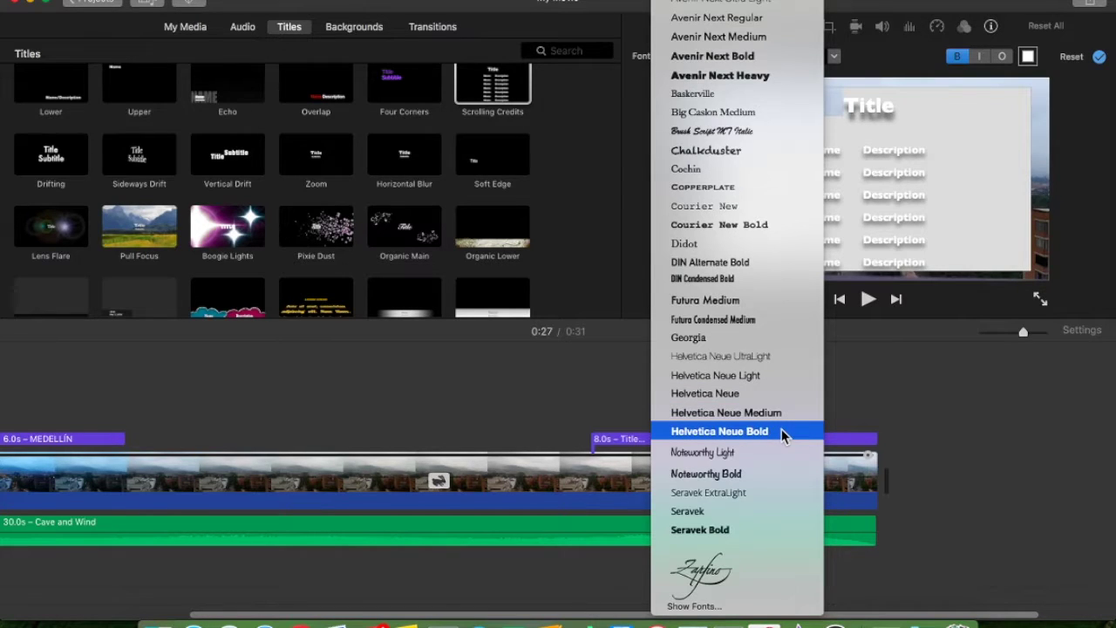
{"action": "left_click", "coordinate": [774, 374]}
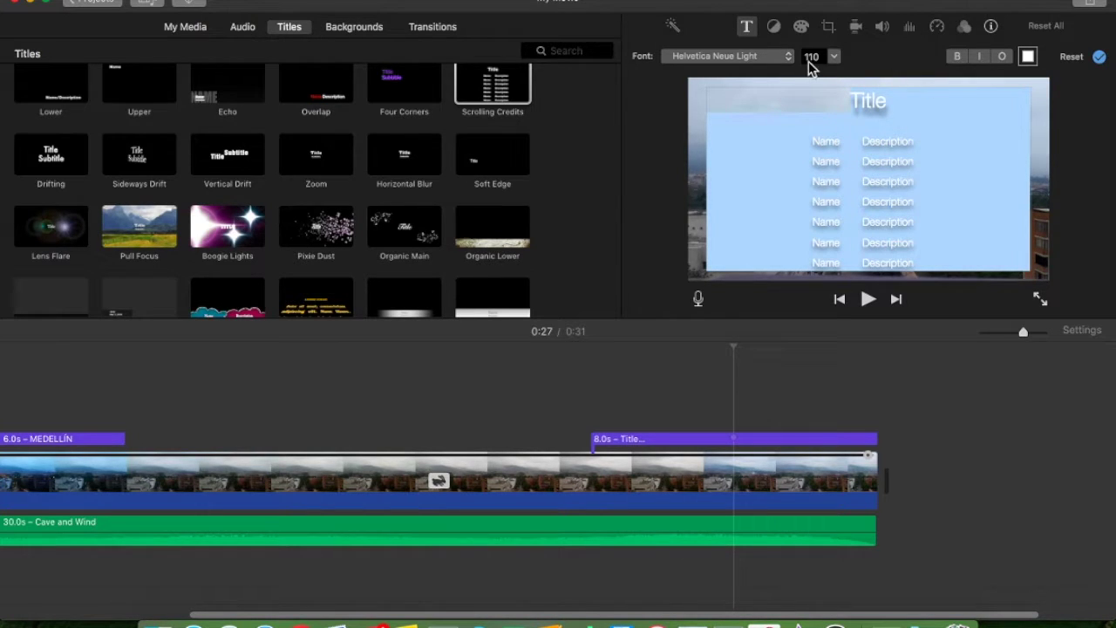
{"action": "left_click", "coordinate": [676, 447]}
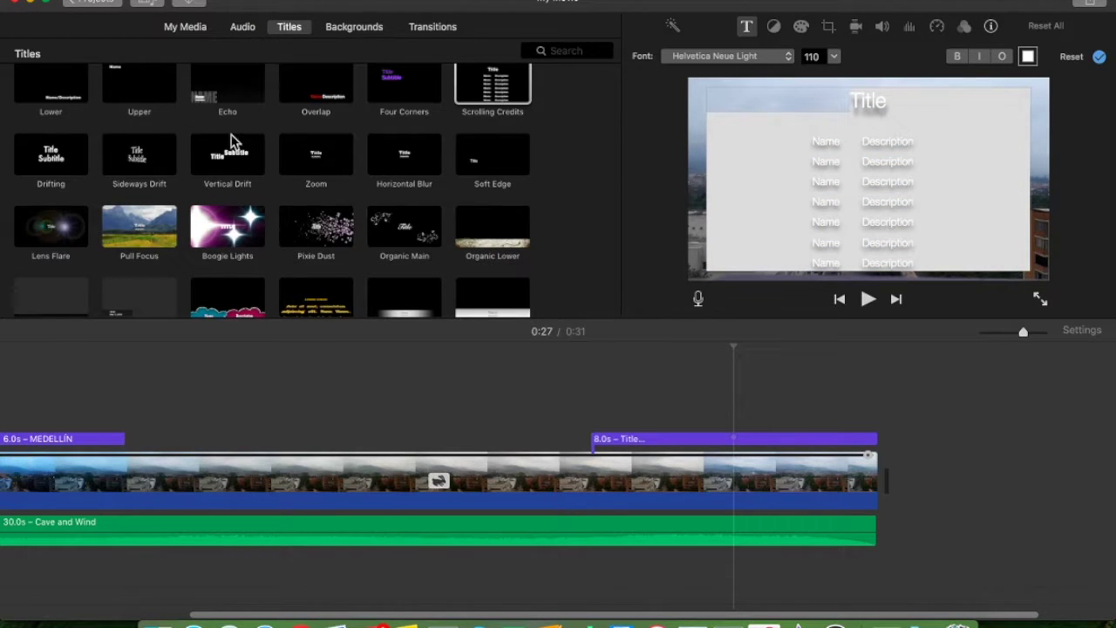
{"action": "scroll", "coordinate": [232, 141], "scroll_direction": "up", "scroll_amount": 5}
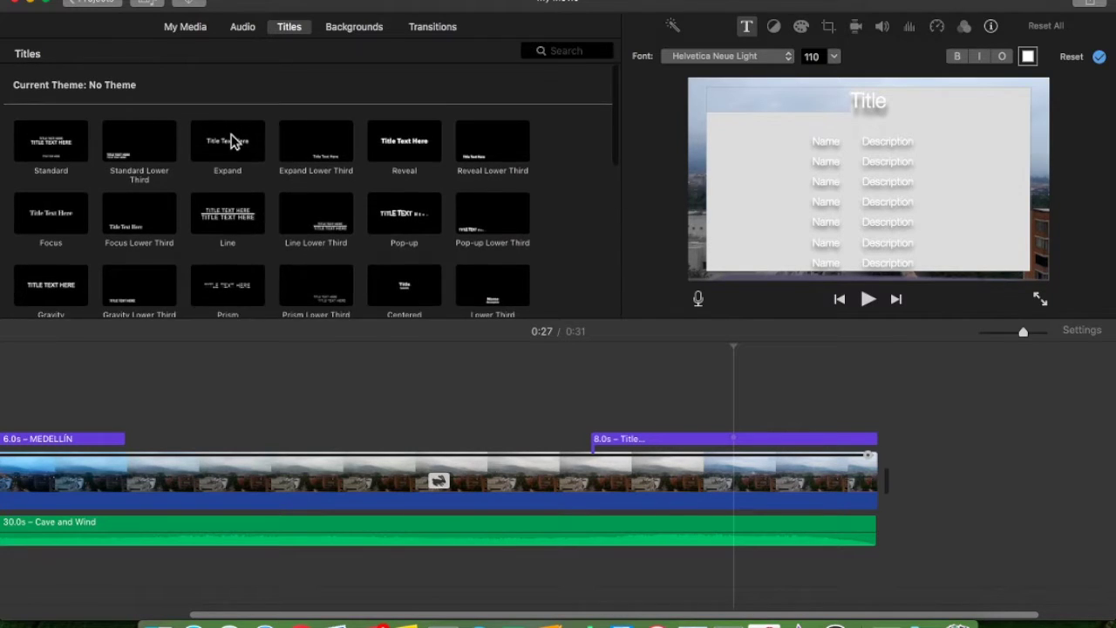
{"action": "scroll", "coordinate": [232, 142], "scroll_direction": "down", "scroll_amount": 5}
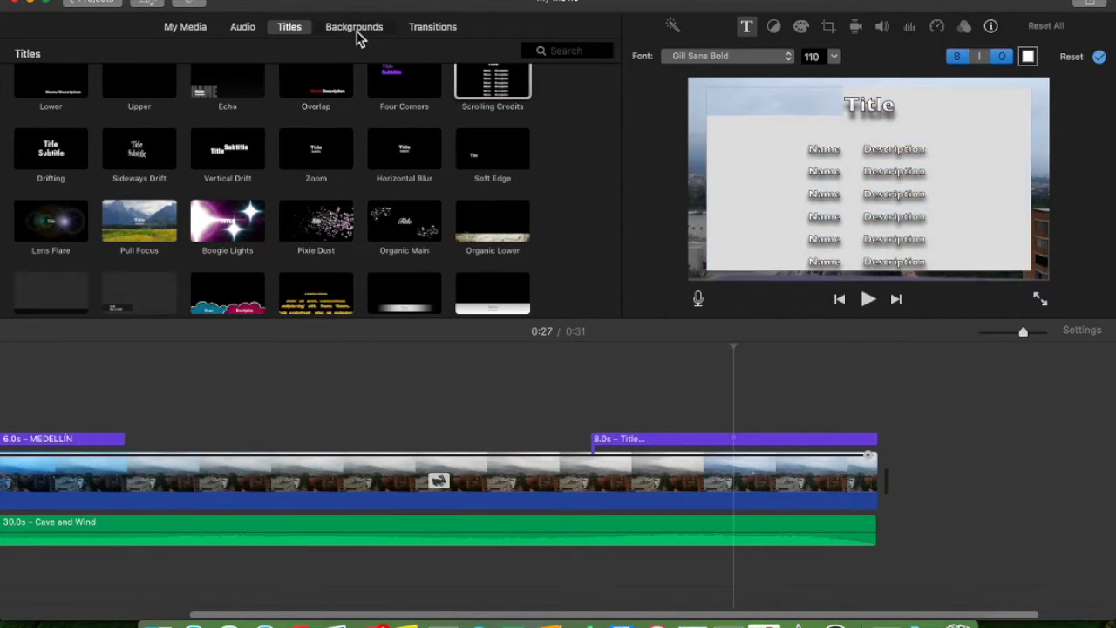
Try a Stars background after the video clip and delete it again.
{"action": "left_click", "coordinate": [356, 29]}
{"action": "scroll", "coordinate": [395, 187], "scroll_direction": "down", "scroll_amount": 2}
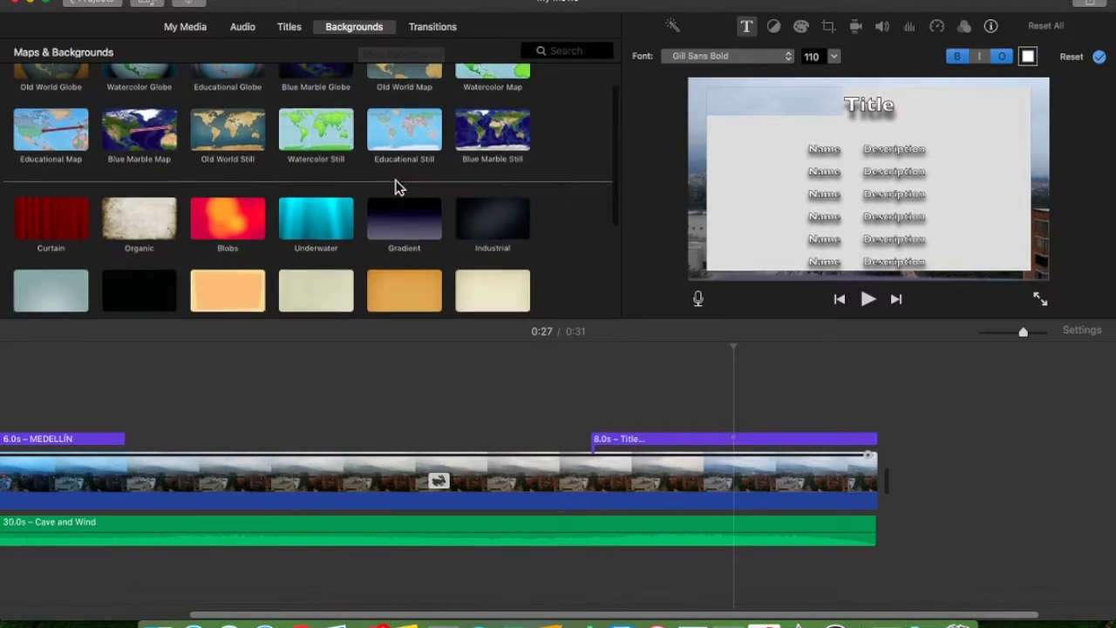
{"action": "scroll", "coordinate": [395, 186], "scroll_direction": "down", "scroll_amount": 1}
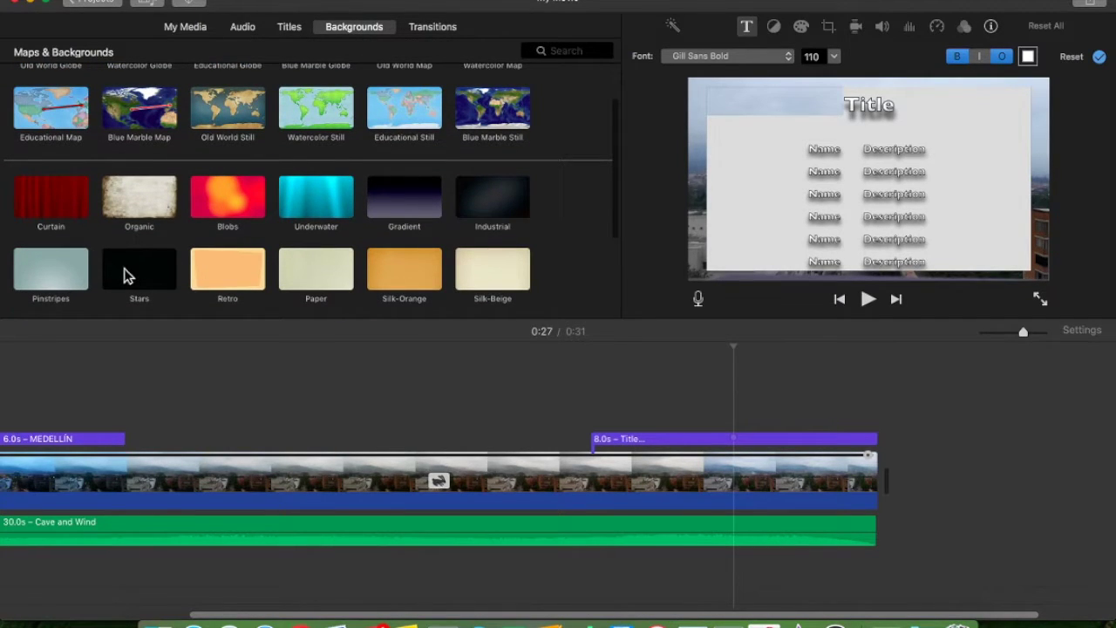
{"action": "left_click_drag", "start_coordinate": [126, 276], "coordinate": [261, 384]}
{"action": "left_click_drag", "start_coordinate": [331, 380], "coordinate": [897, 481]}
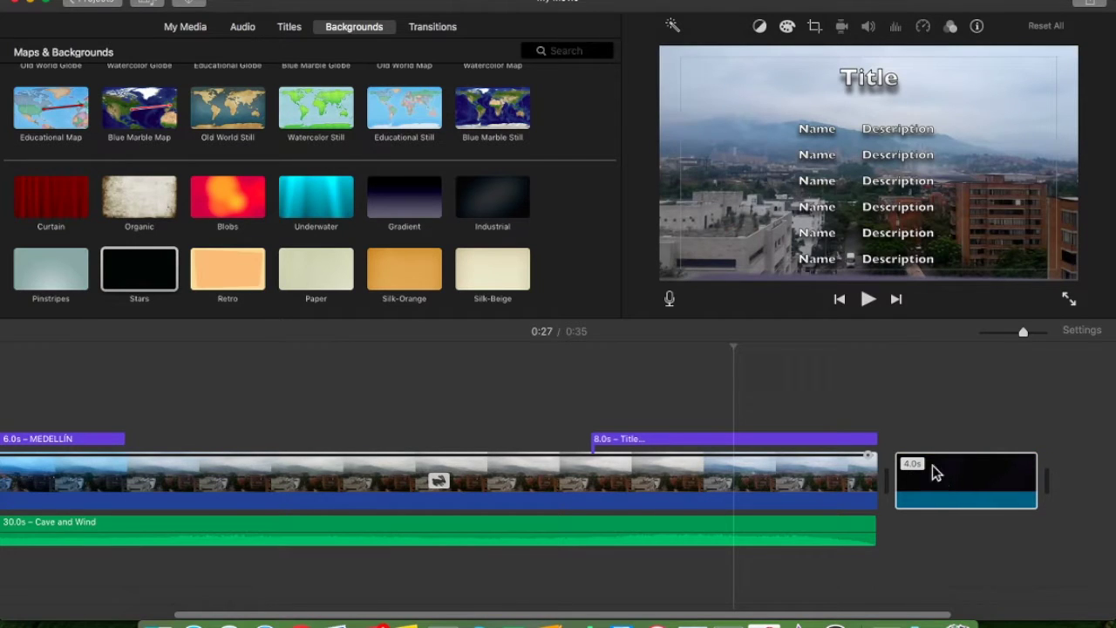
{"action": "left_click", "coordinate": [913, 426]}
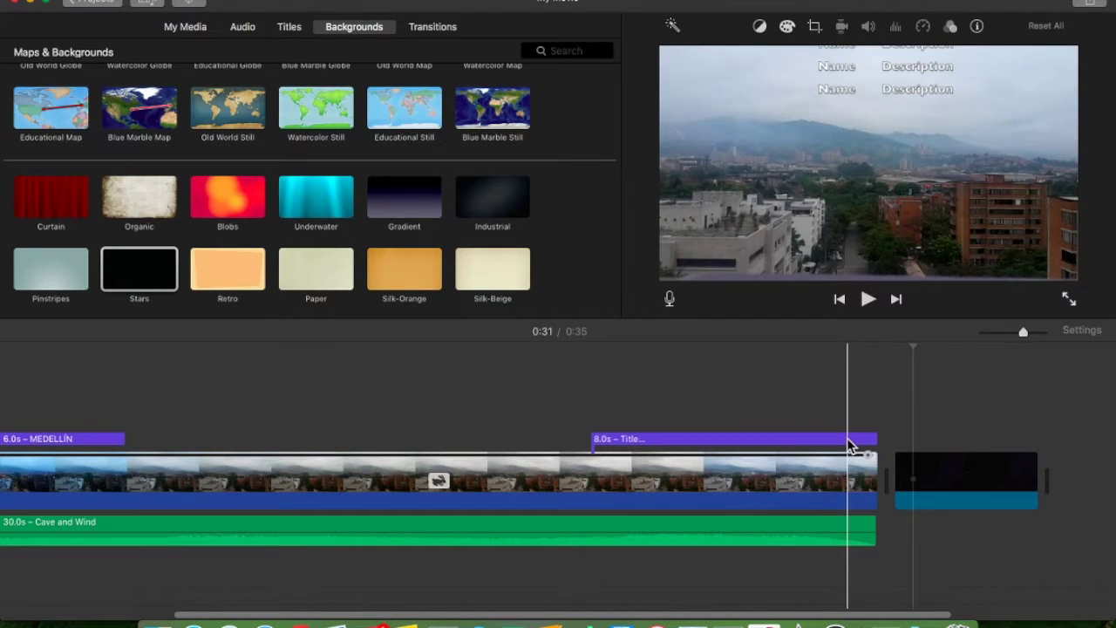
{"action": "left_click", "coordinate": [990, 478]}
{"action": "key", "text": "Delete"}
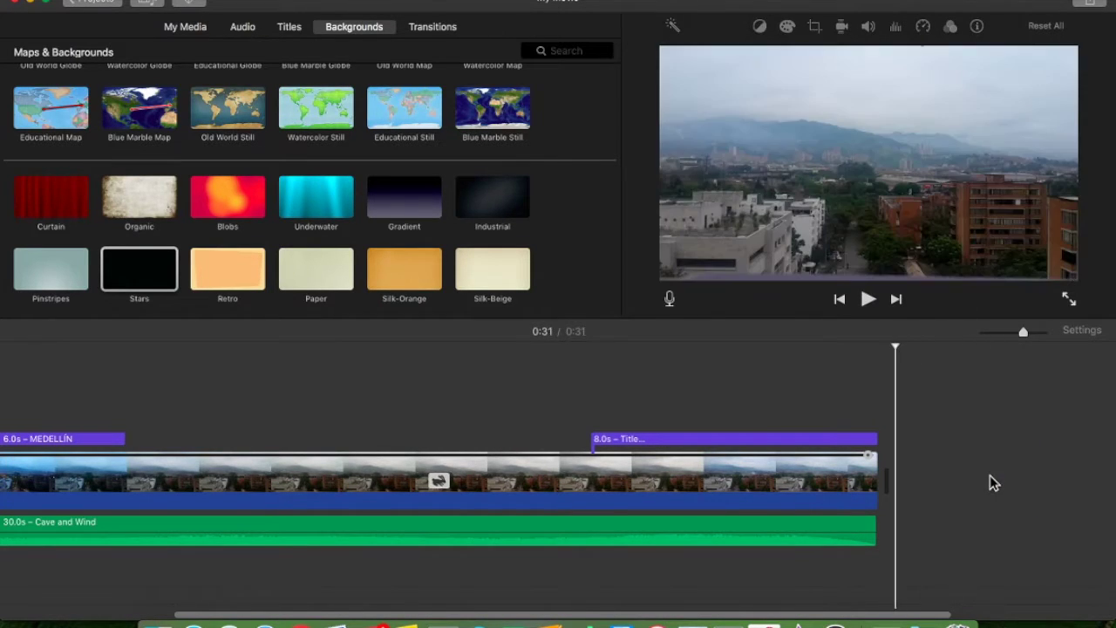
Place a Black background after the video clip and shift the scrolling credits so that they end together with it.
{"action": "scroll", "coordinate": [399, 248], "scroll_direction": "down", "scroll_amount": 3}
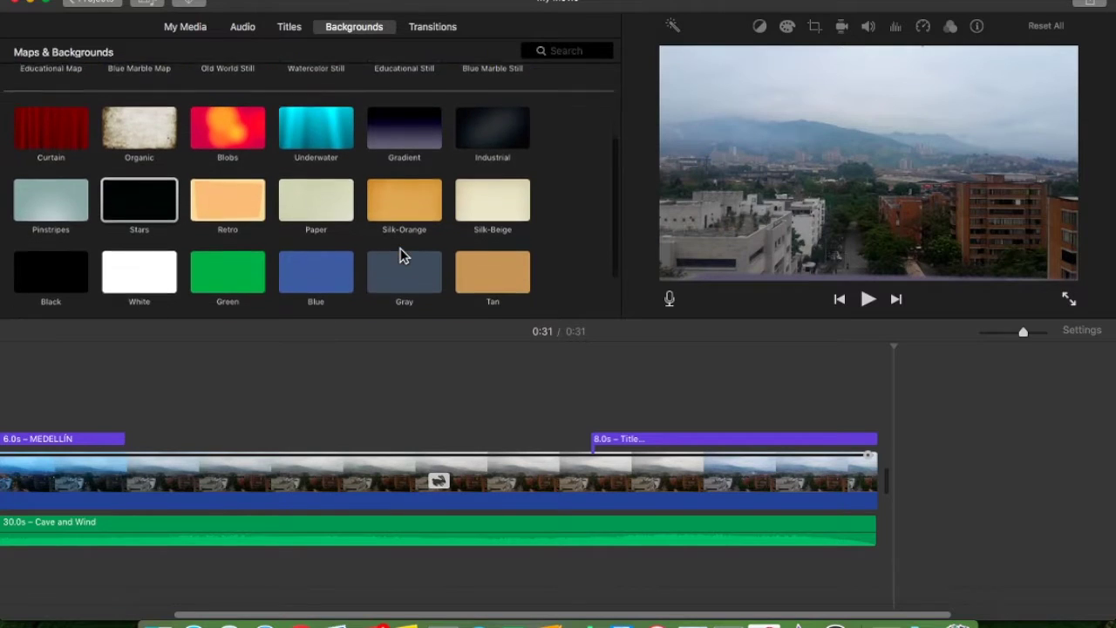
{"action": "left_click", "coordinate": [42, 269]}
{"action": "left_click_drag", "start_coordinate": [250, 469], "coordinate": [915, 489]}
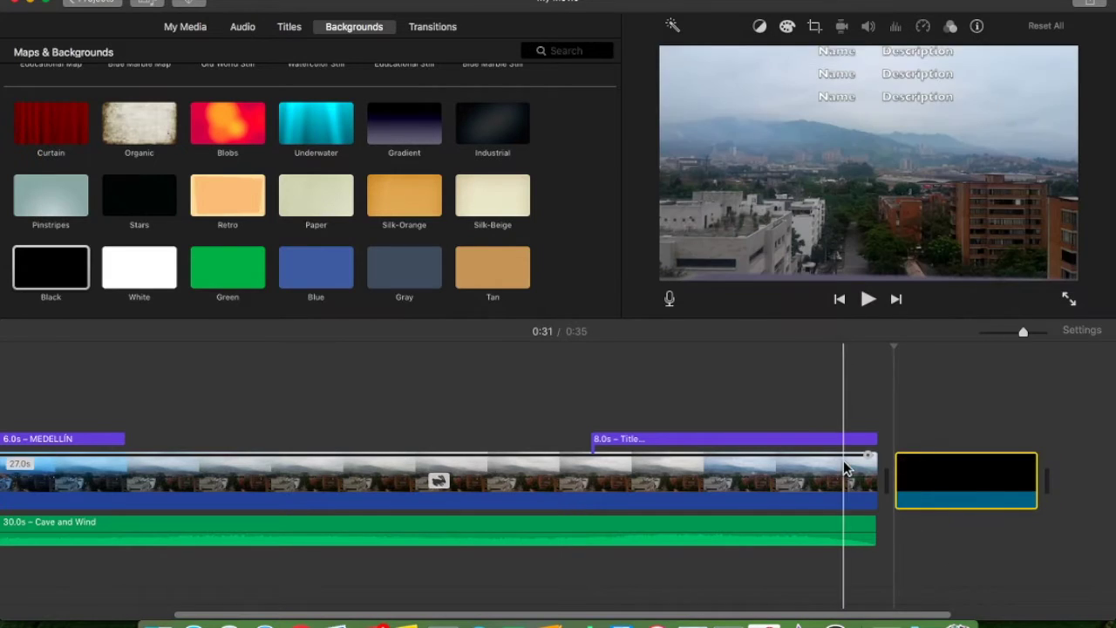
{"action": "left_click", "coordinate": [783, 443]}
{"action": "left_click_drag", "start_coordinate": [783, 446], "coordinate": [905, 439]}
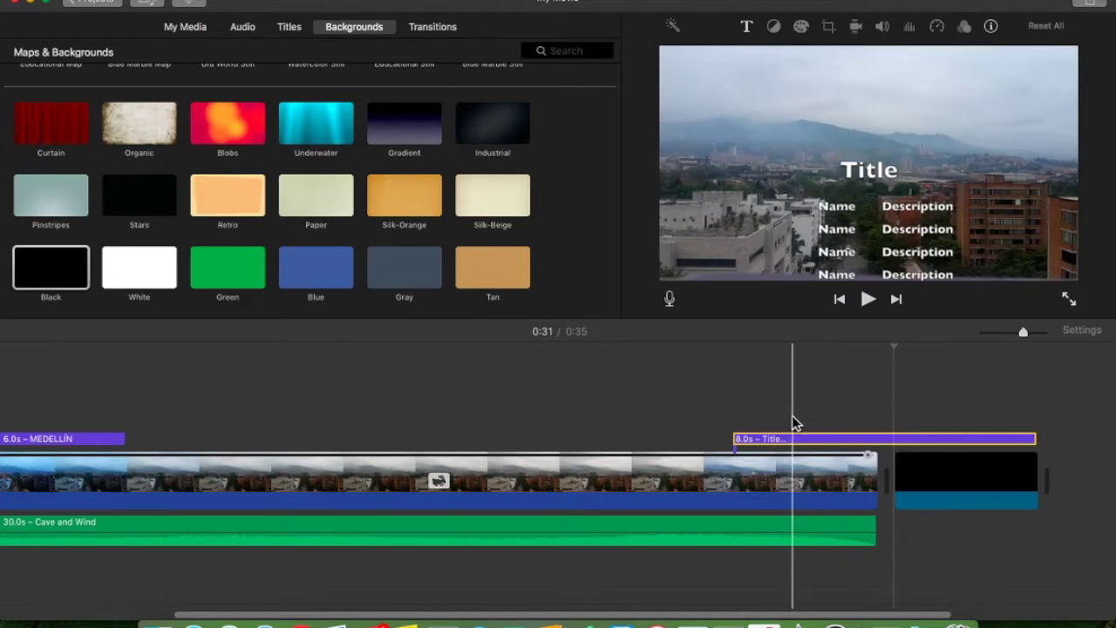
Replace the heading of the scrolling credits with "Todo por".
{"action": "left_click", "coordinate": [804, 443]}
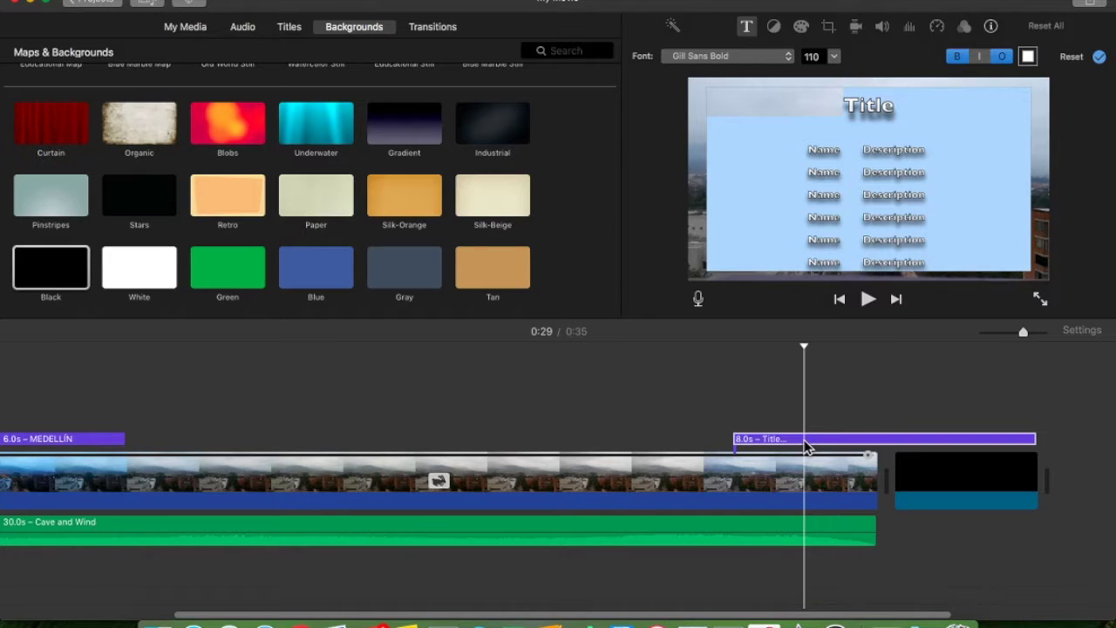
{"action": "left_click", "coordinate": [844, 105]}
{"action": "key", "text": "BackSpace"}
{"action": "key", "text": "BackSpace"}
{"action": "key", "text": "BackSpace"}
{"action": "key", "text": "BackSpace"}
{"action": "key", "text": "BackSpace"}
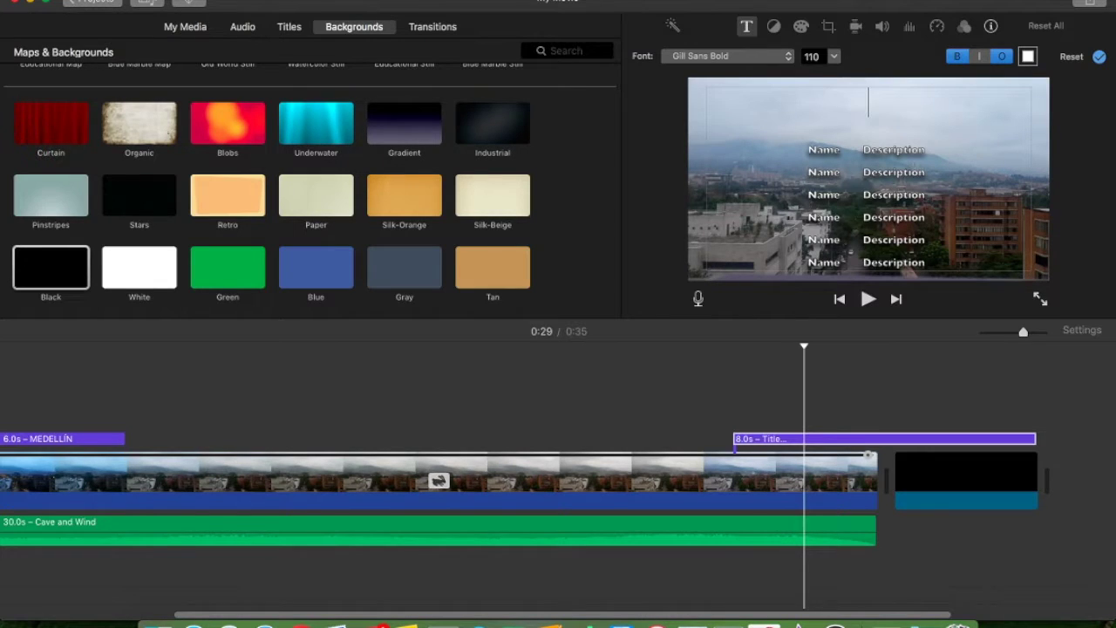
{"action": "type", "text": "Todo por"}
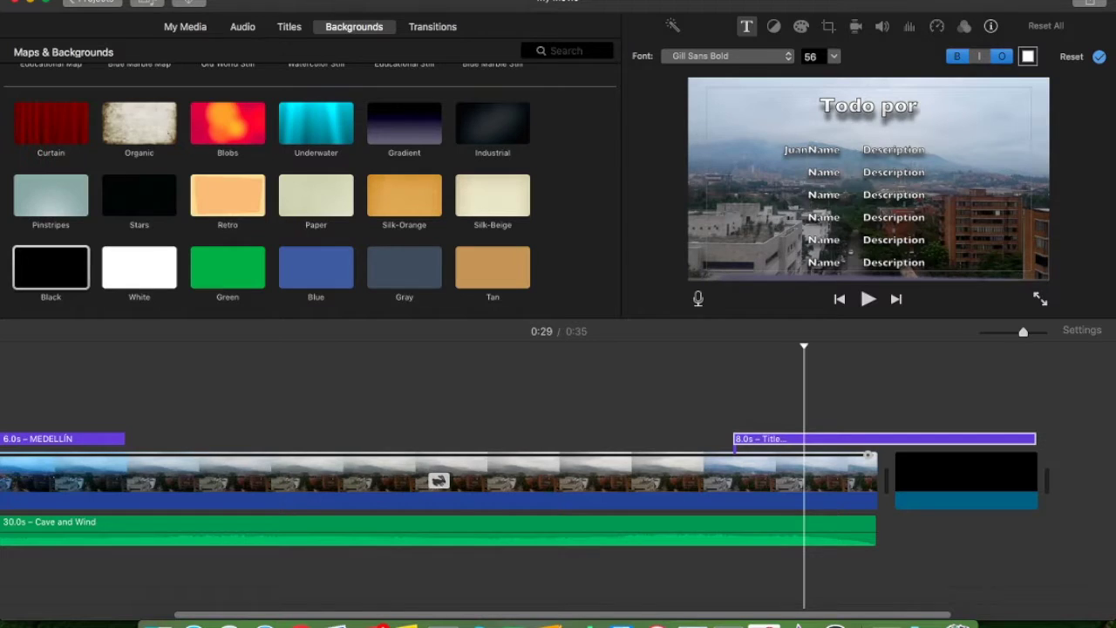
Replace the first name placeholder in the credits with the creator's social media handle.
{"action": "key", "text": "Delete"}
{"action": "key", "text": "Delete"}
{"action": "key", "text": "Delete"}
{"action": "key", "text": "Delete"}
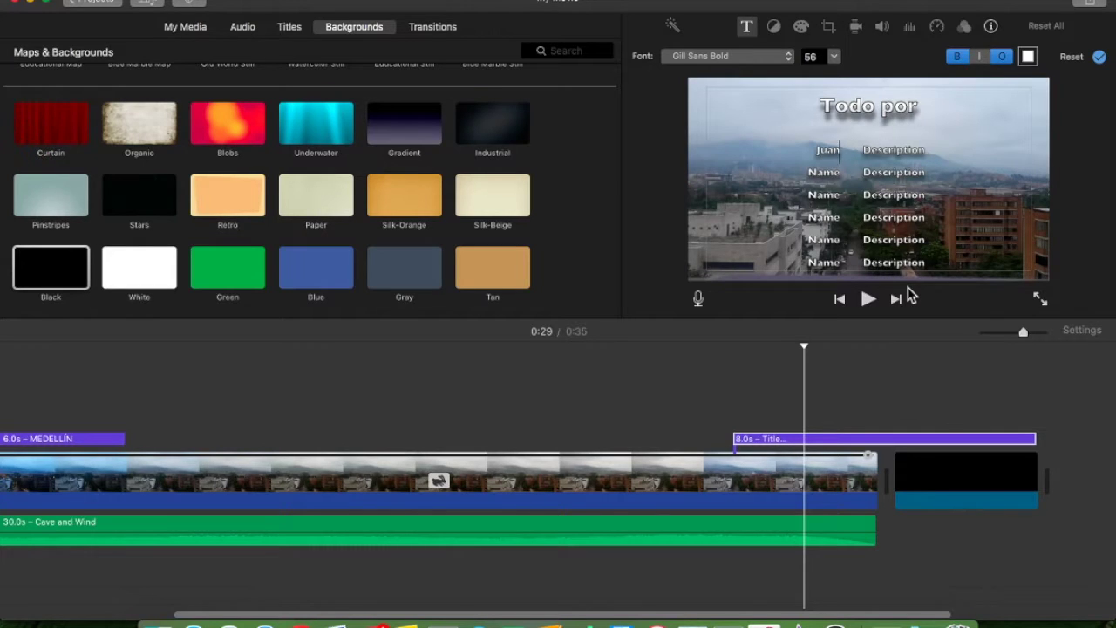
{"action": "key", "text": "BackSpace"}
{"action": "key", "text": "BackSpace"}
{"action": "key", "text": "BackSpace"}
{"action": "key", "text": "BackSpace"}
{"action": "type", "text": "juanm55"}
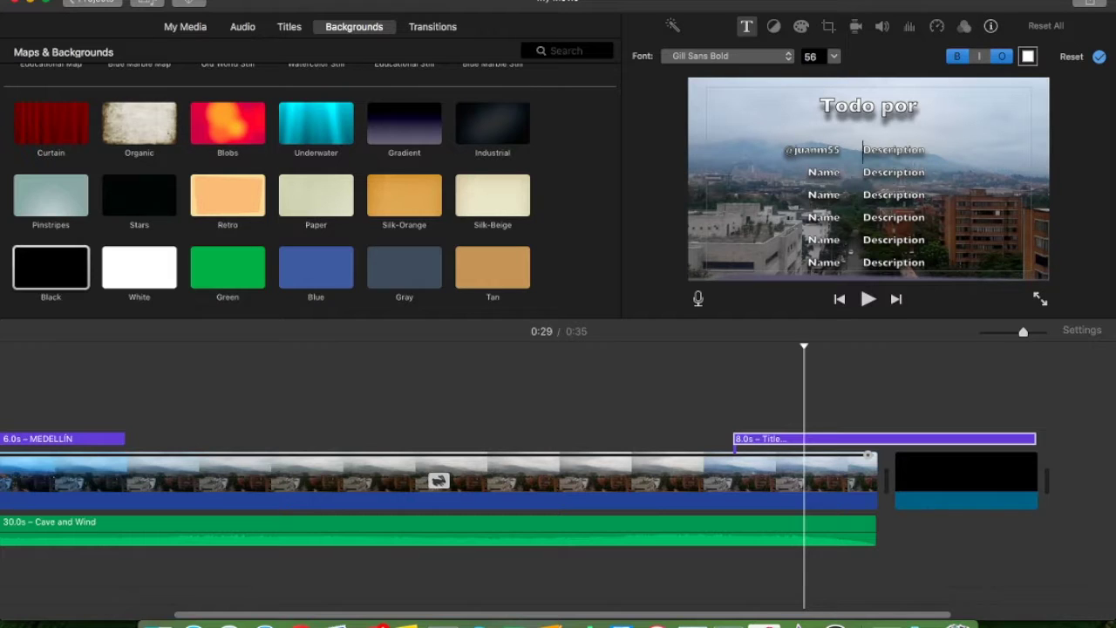
Replace the first description placeholder in the credits with "Básicamente... todo".
{"action": "type", "text": "Básicamente"}
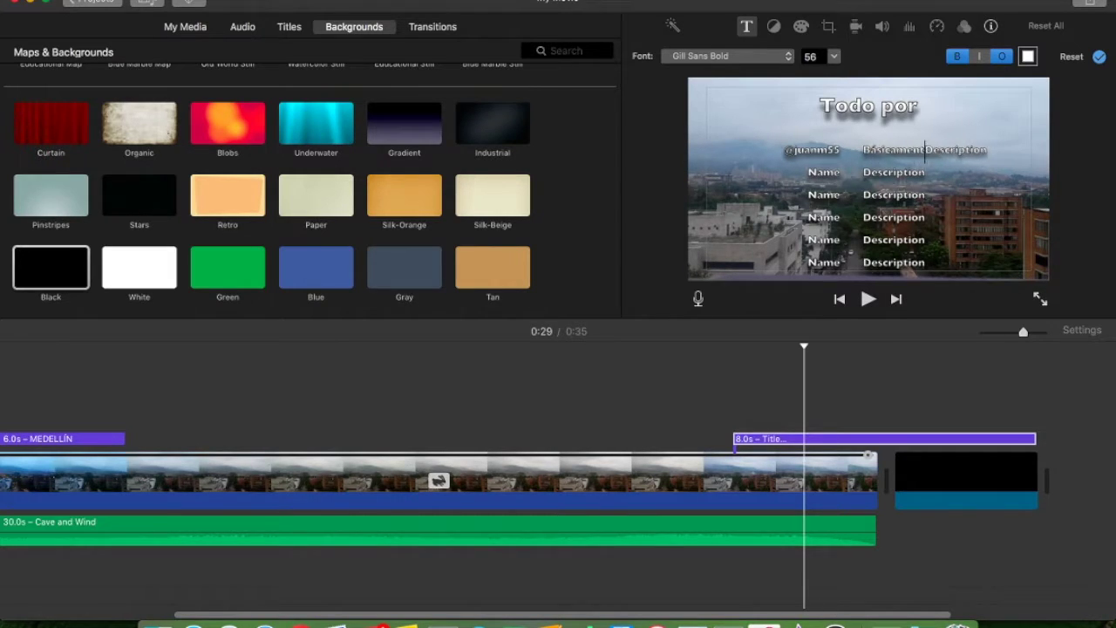
{"action": "type", "text": " todo"}
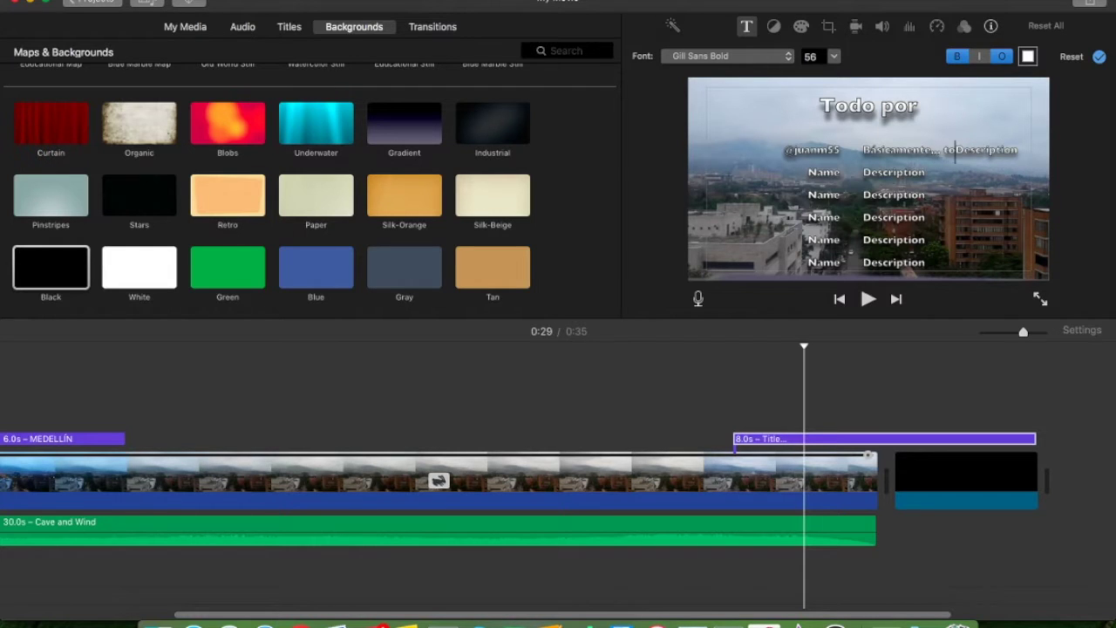
{"action": "key", "text": "Delete"}
{"action": "key", "text": "Delete"}
{"action": "key", "text": "Delete"}
{"action": "key", "text": "Delete"}
{"action": "key", "text": "Delete"}
{"action": "key", "text": "Delete"}
{"action": "key", "text": "Delete"}
{"action": "key", "text": "Delete"}
{"action": "key", "text": "Delete"}
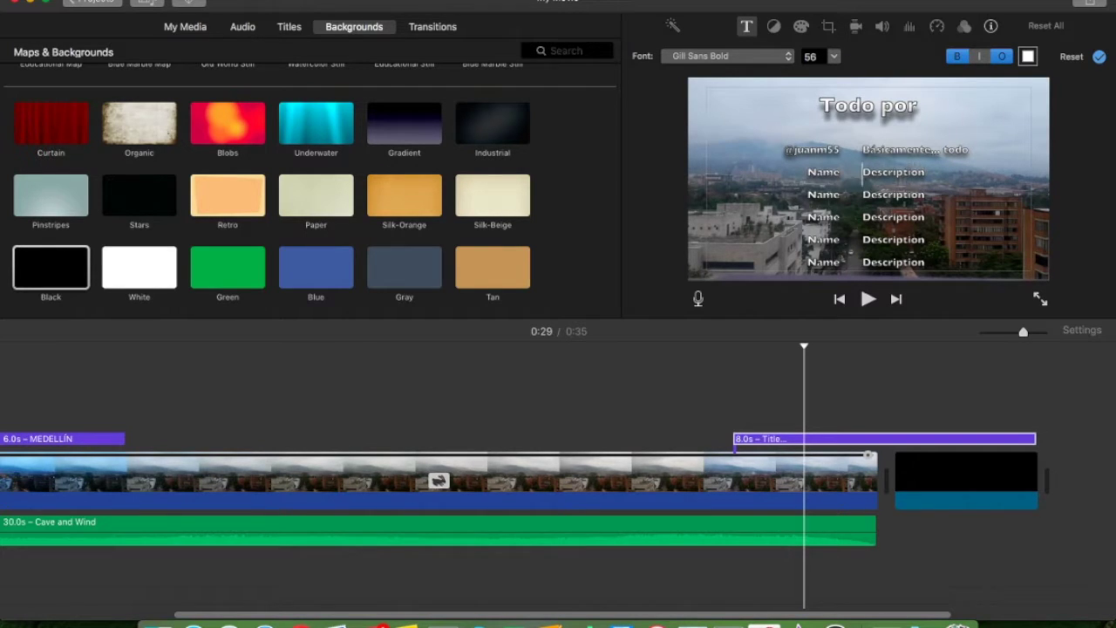
Delete all the unused name and description placeholder rows below the first entry in the scrolling credits.
{"action": "key", "text": "shift+Down"}
{"action": "key", "text": "shift+Down"}
{"action": "key", "text": "shift+Down"}
{"action": "key", "text": "shift+Down"}
{"action": "key", "text": "shift+Down"}
{"action": "key", "text": "shift+Down"}
{"action": "key", "text": "shift+Down"}
{"action": "key", "text": "shift+Down"}
{"action": "key", "text": "shift+Down"}
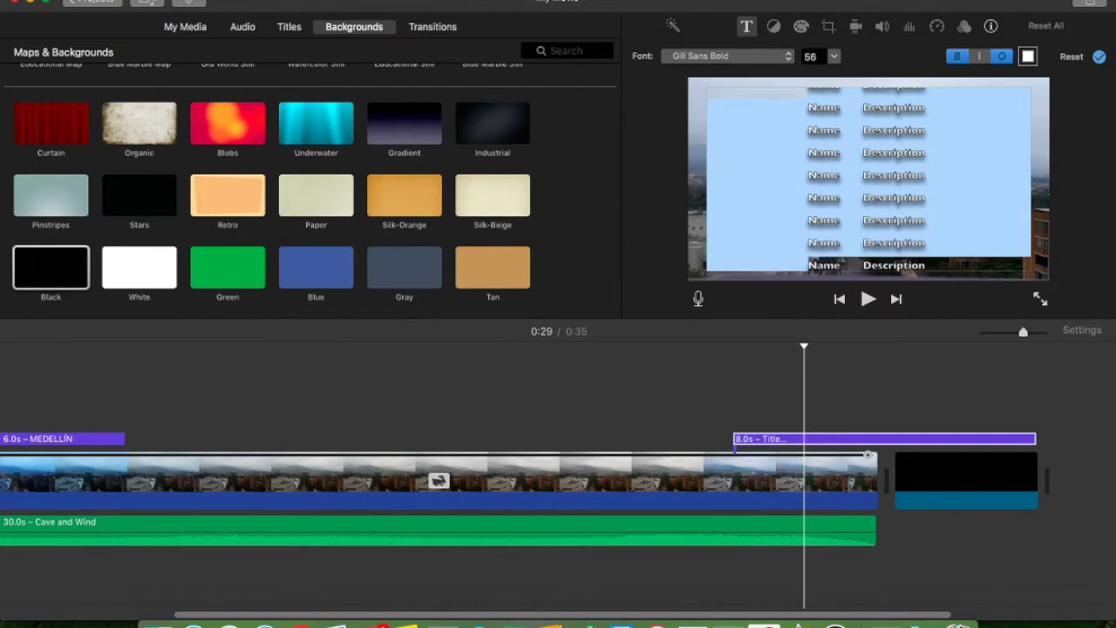
{"action": "key", "text": "BackSpace"}
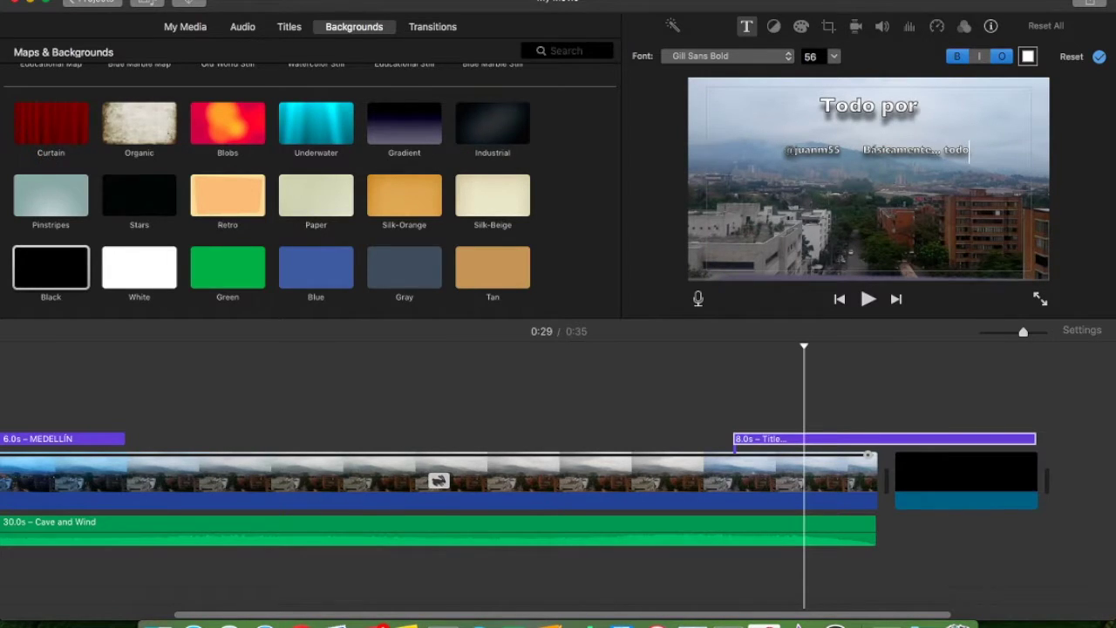
{"action": "type", "text": "sdfgdt"}
{"action": "left_click", "coordinate": [605, 402]}
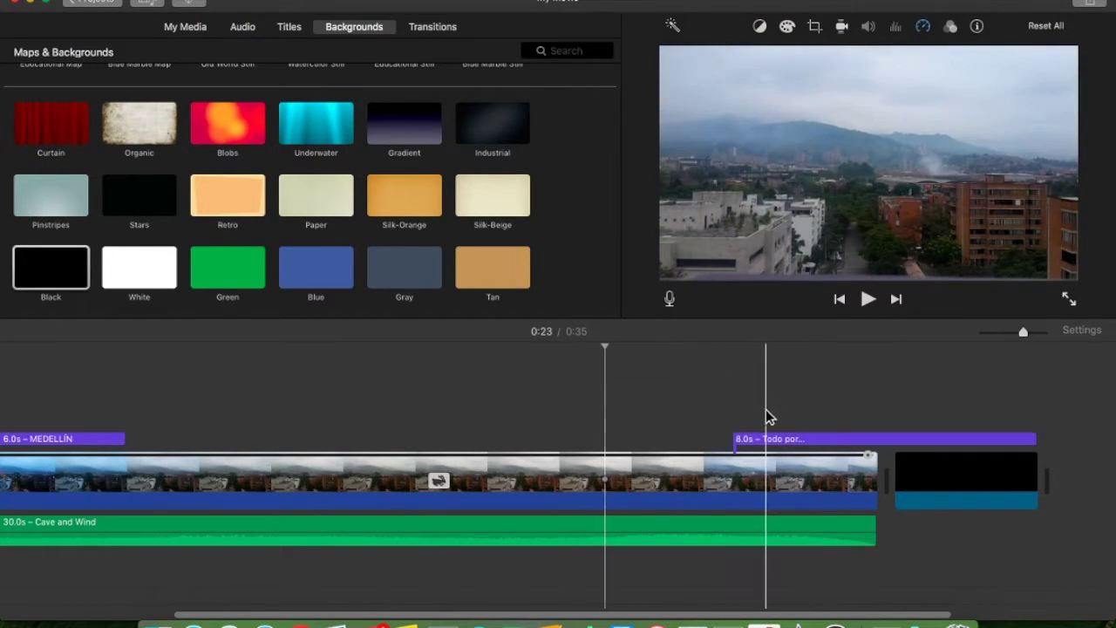
{"action": "left_click", "coordinate": [650, 410]}
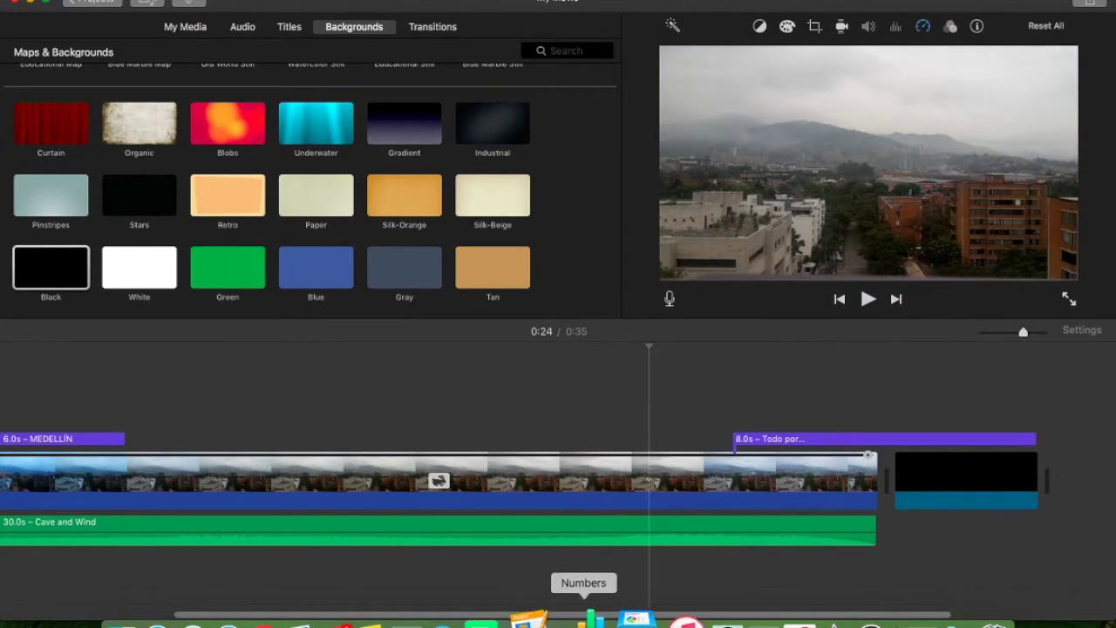
Replace the heading of the scrolling credits with "Créditos".
{"action": "left_click", "coordinate": [934, 444]}
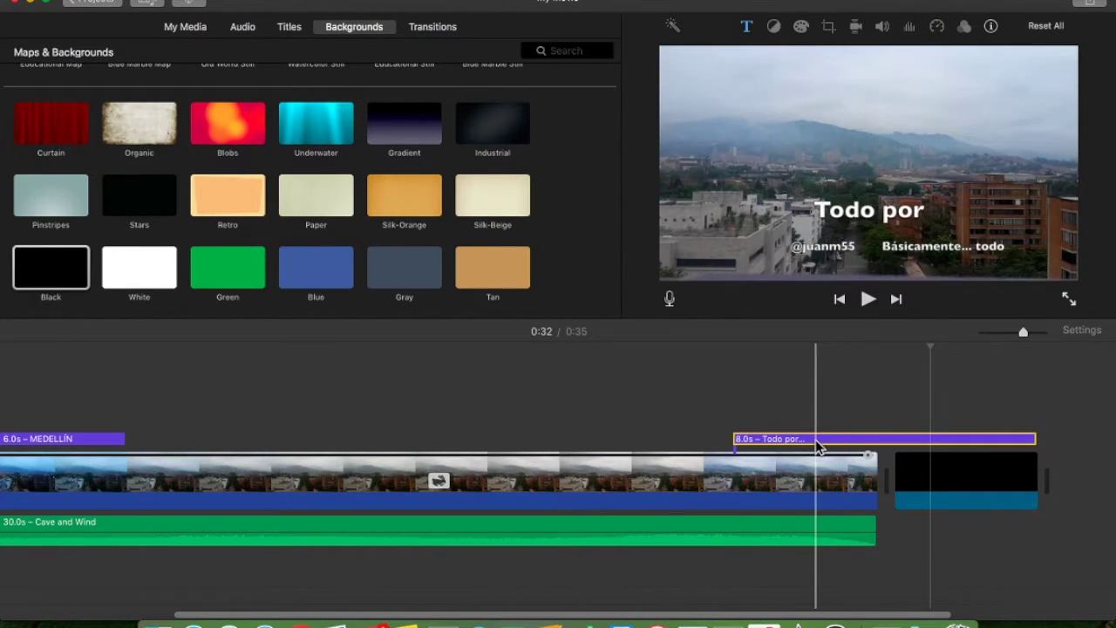
{"action": "left_click", "coordinate": [818, 446]}
{"action": "left_click", "coordinate": [875, 105]}
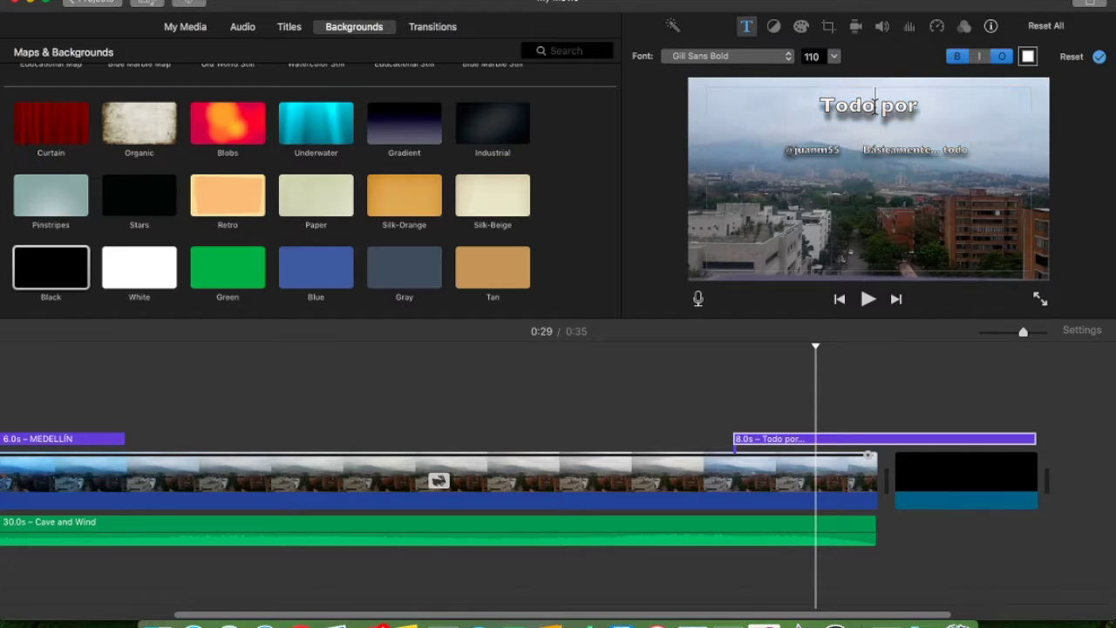
{"action": "key", "text": "BackSpace"}
{"action": "key", "text": "BackSpace"}
{"action": "key", "text": "BackSpace"}
{"action": "key", "text": "BackSpace"}
{"action": "key", "text": "BackSpace"}
{"action": "key", "text": "BackSpace"}
{"action": "key", "text": "BackSpace"}
{"action": "key", "text": "BackSpace"}
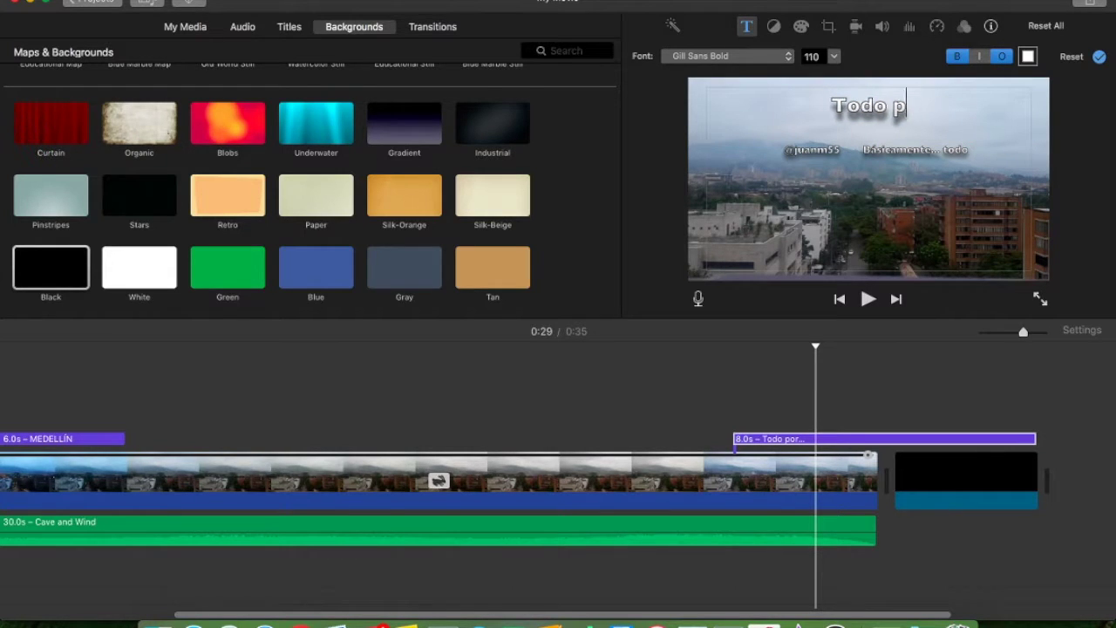
{"action": "type", "text": "C"}
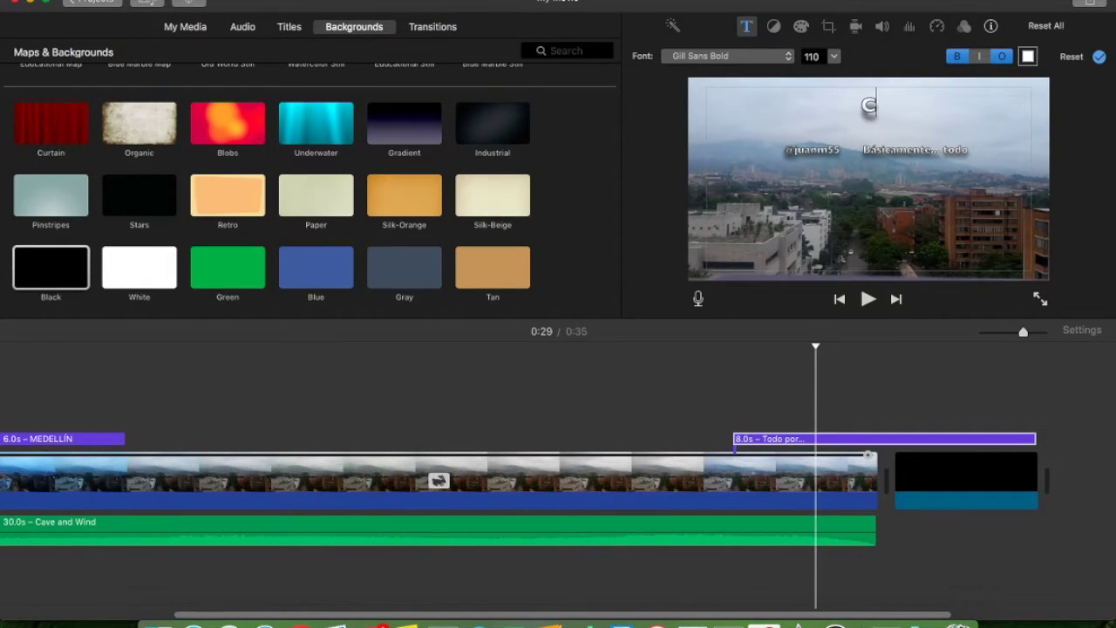
{"action": "type", "text": "réditos"}
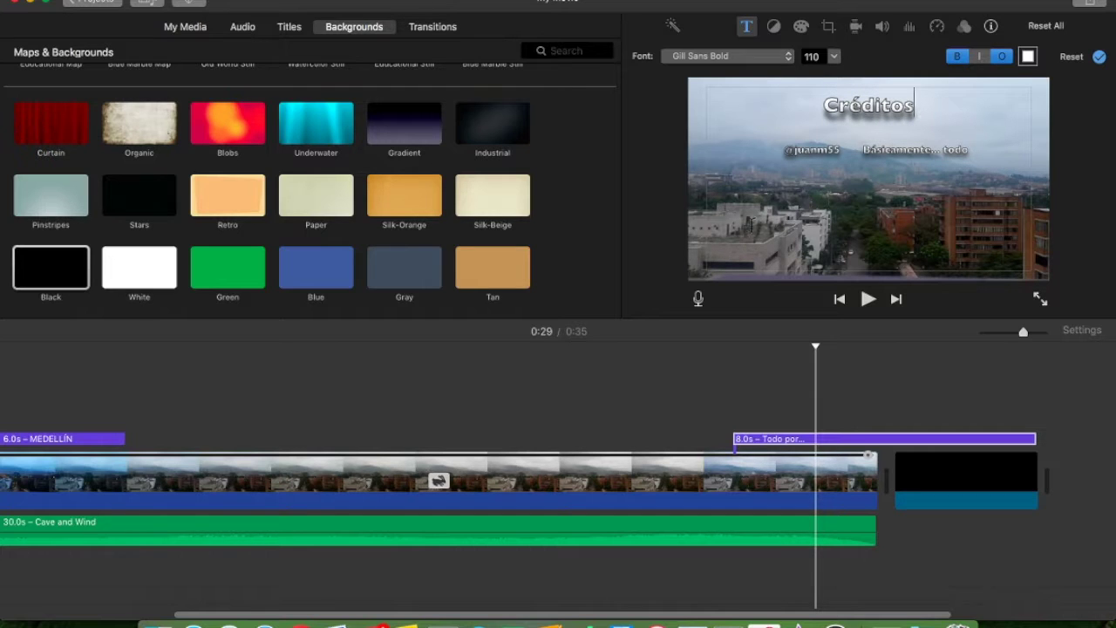
{"action": "left_click", "coordinate": [512, 410]}
Play the last part of the movie through the scrolling credits to the end.
{"action": "left_click", "coordinate": [307, 412]}
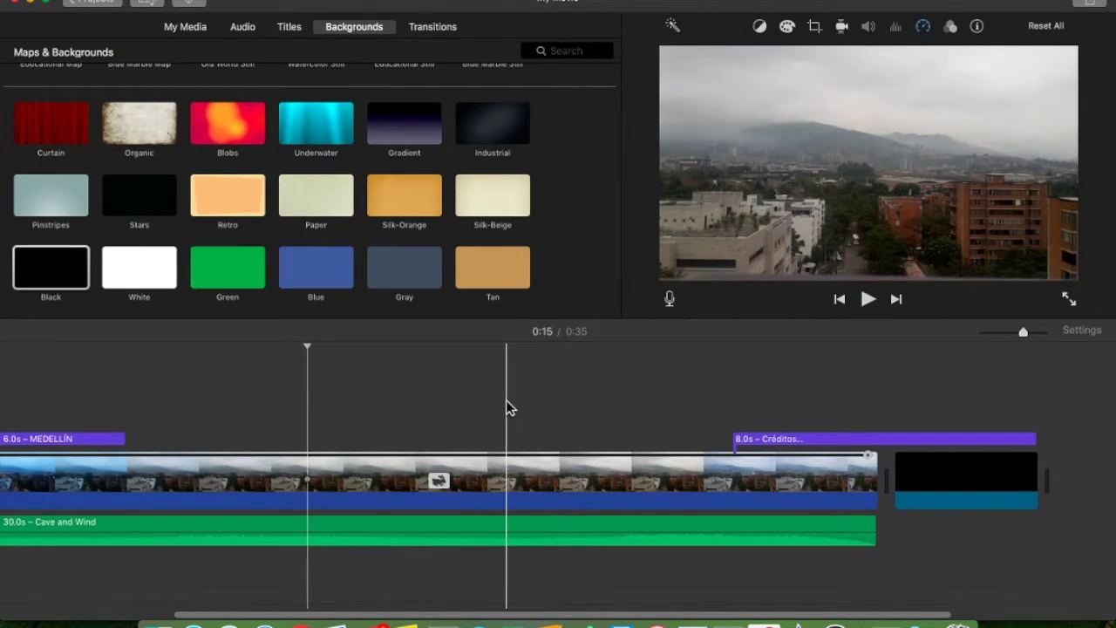
{"action": "left_click", "coordinate": [589, 392]}
{"action": "key", "text": "space"}
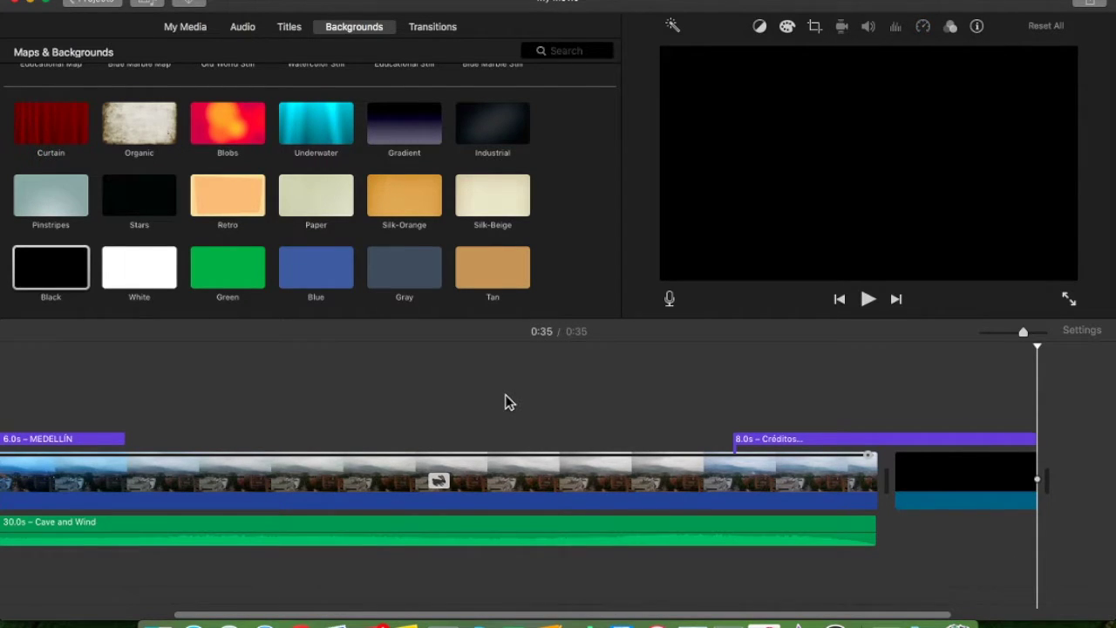
Add a Fade to Black transition between the city video clip and the Black background.
{"action": "scroll", "coordinate": [386, 431], "scroll_direction": "left", "scroll_amount": 5}
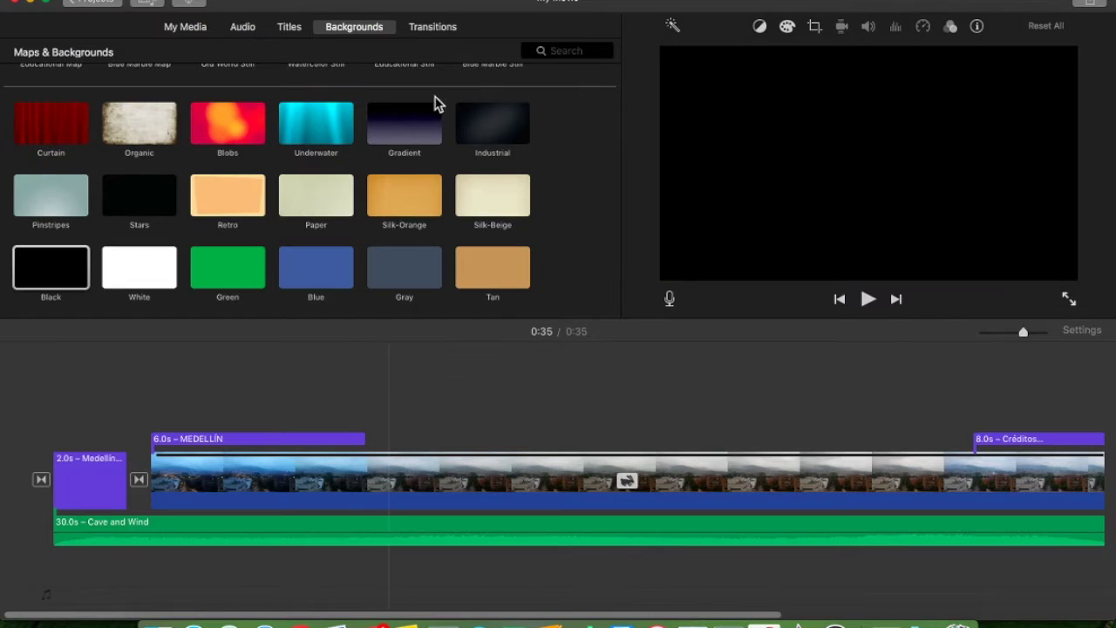
{"action": "left_click", "coordinate": [425, 25]}
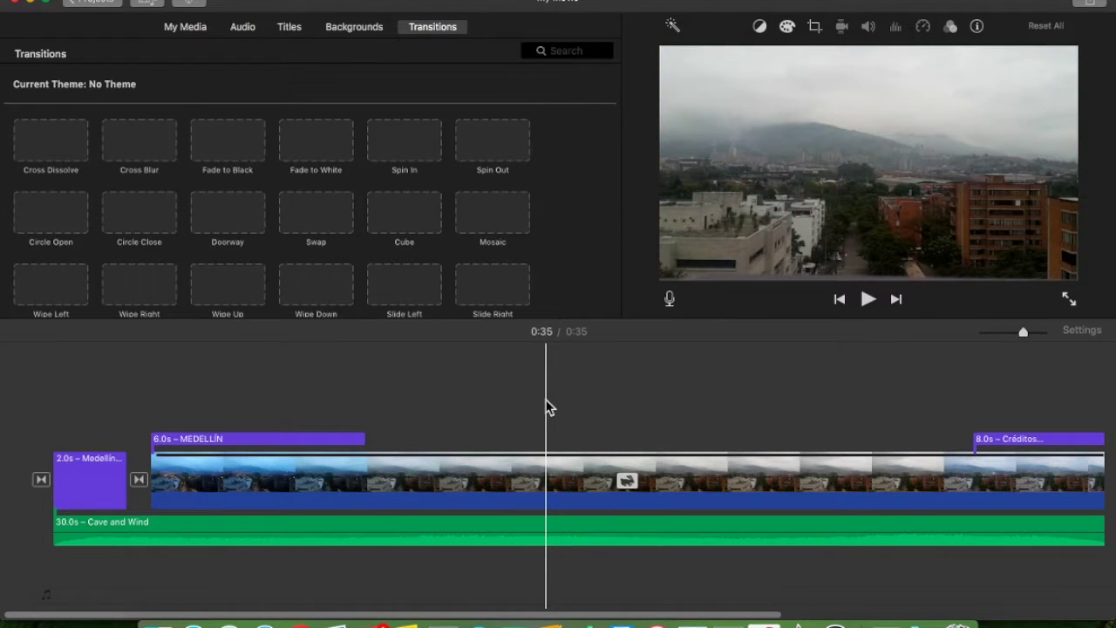
{"action": "scroll", "coordinate": [547, 405], "scroll_direction": "right", "scroll_amount": 10}
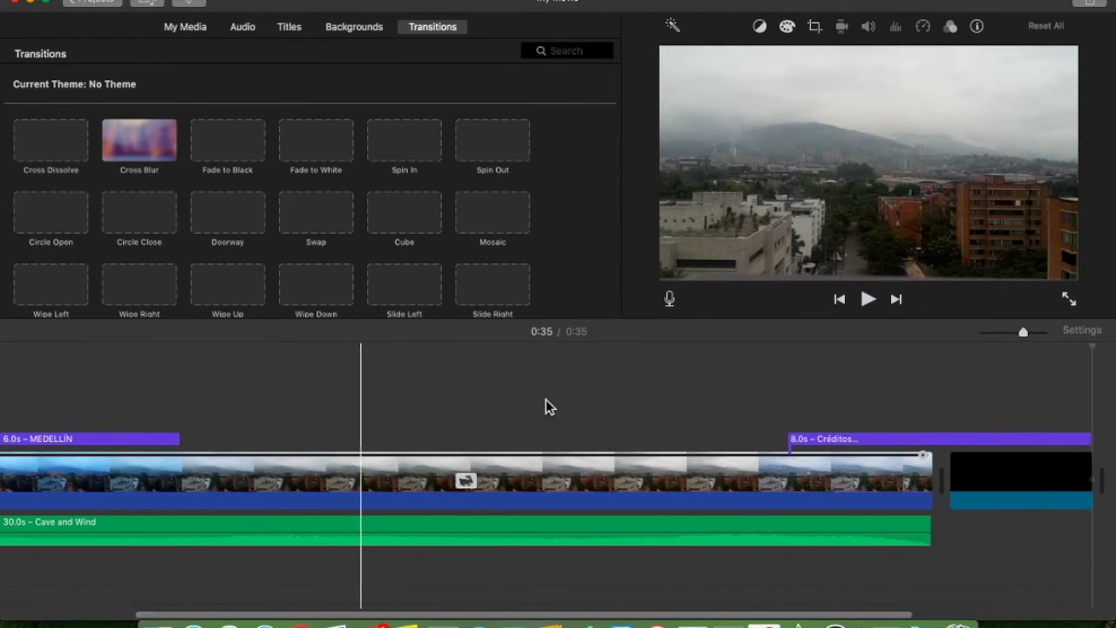
{"action": "scroll", "coordinate": [546, 406], "scroll_direction": "right", "scroll_amount": 5}
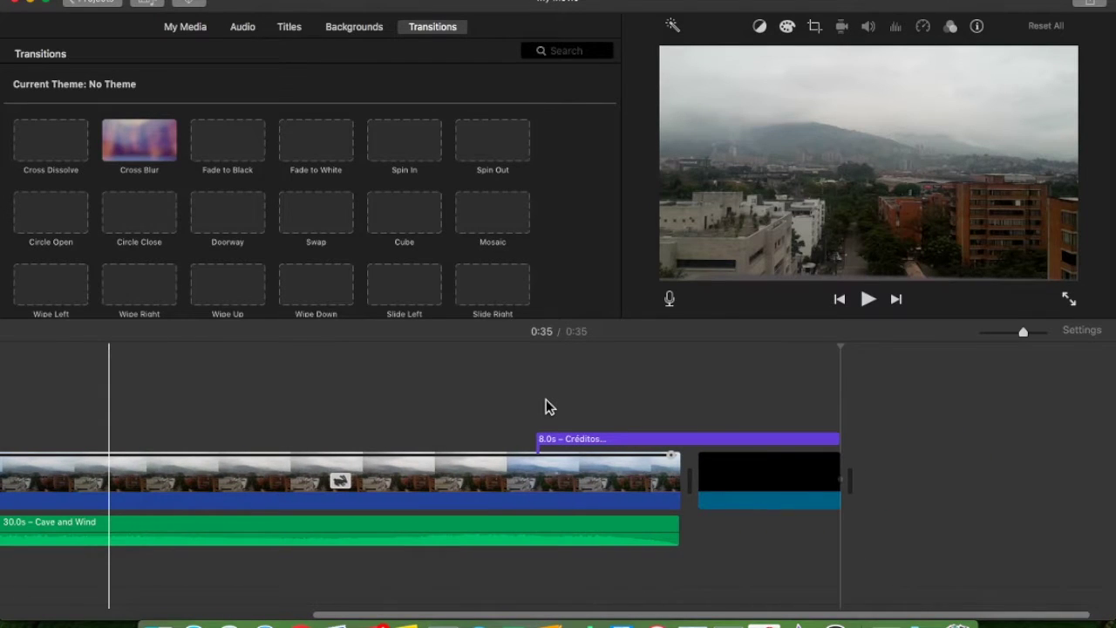
{"action": "scroll", "coordinate": [546, 399], "scroll_direction": "left", "scroll_amount": 2}
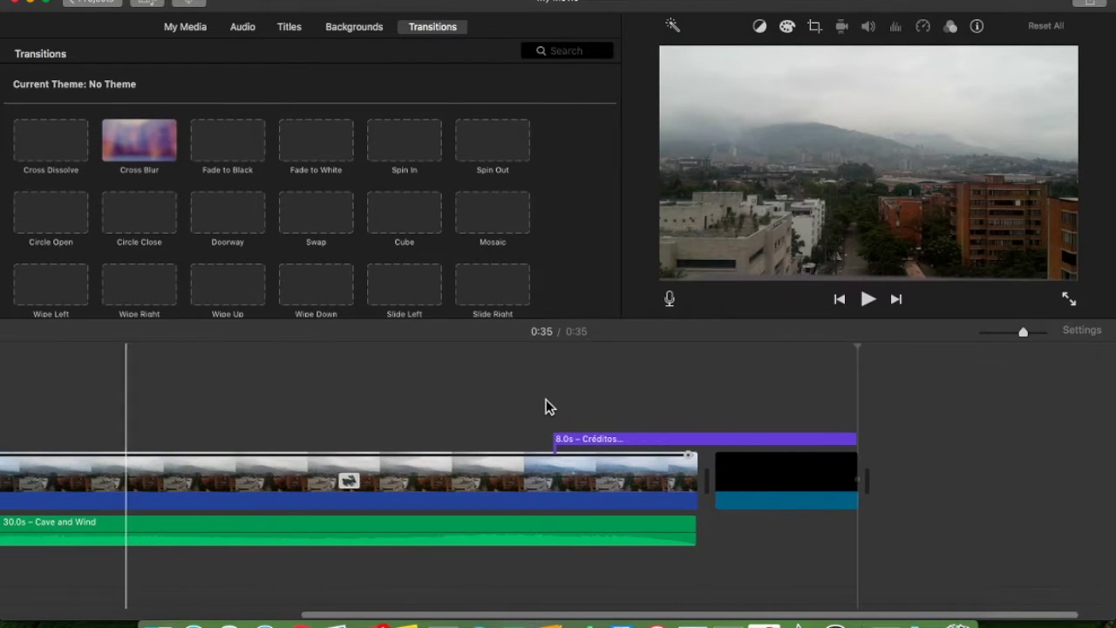
{"action": "scroll", "coordinate": [546, 399], "scroll_direction": "right", "scroll_amount": 3}
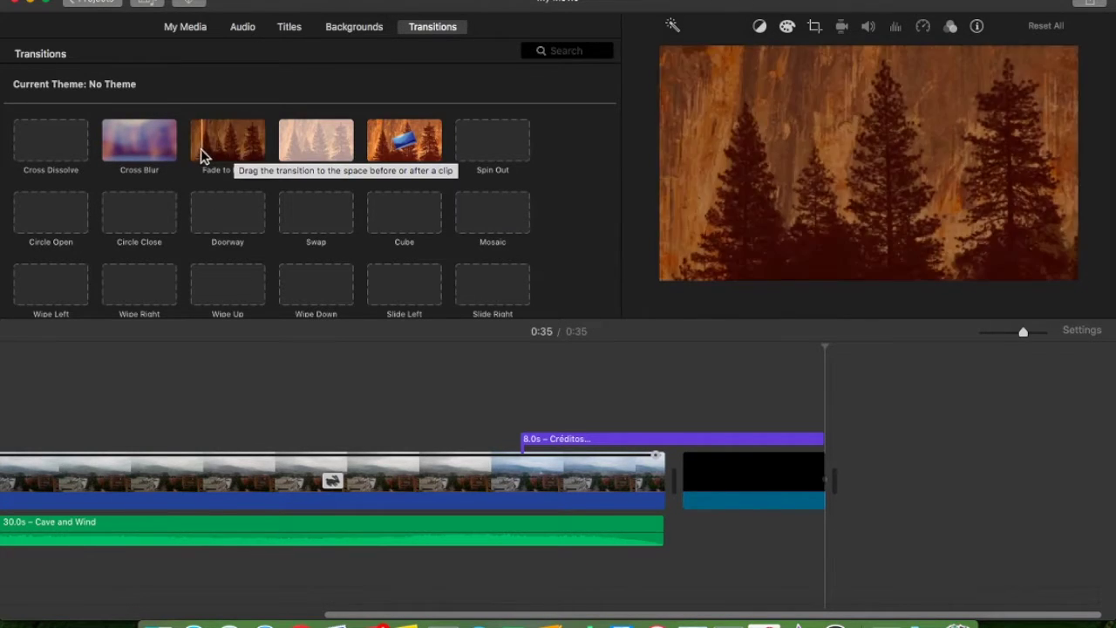
{"action": "left_click_drag", "start_coordinate": [223, 154], "coordinate": [634, 477]}
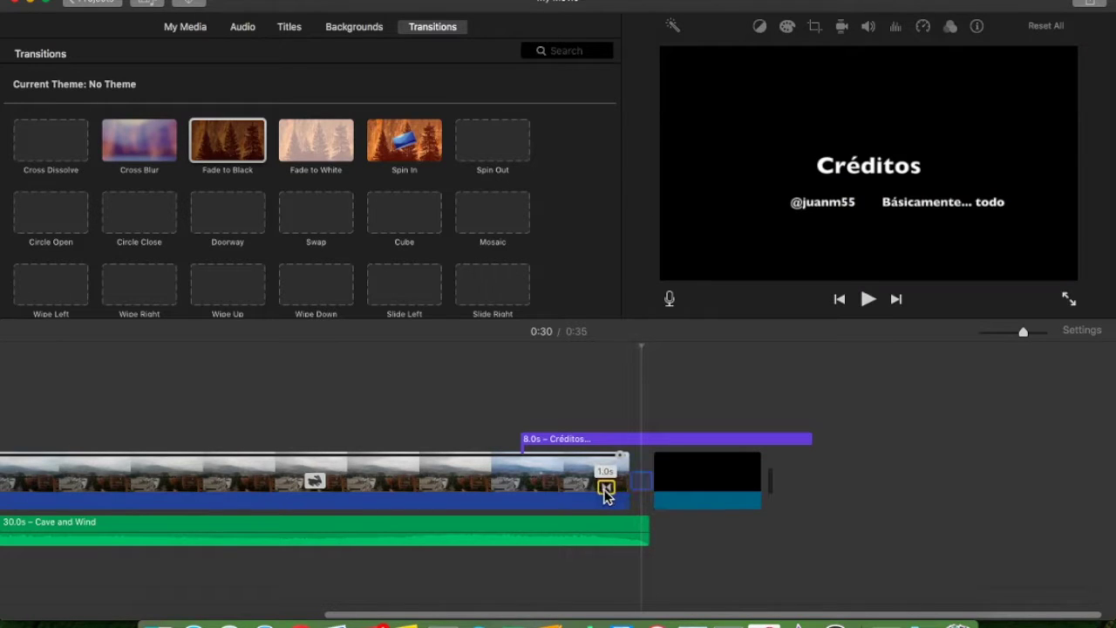
Try to set the duration of the Fade to Black transition to 5 seconds.
{"action": "double_click", "coordinate": [643, 481]}
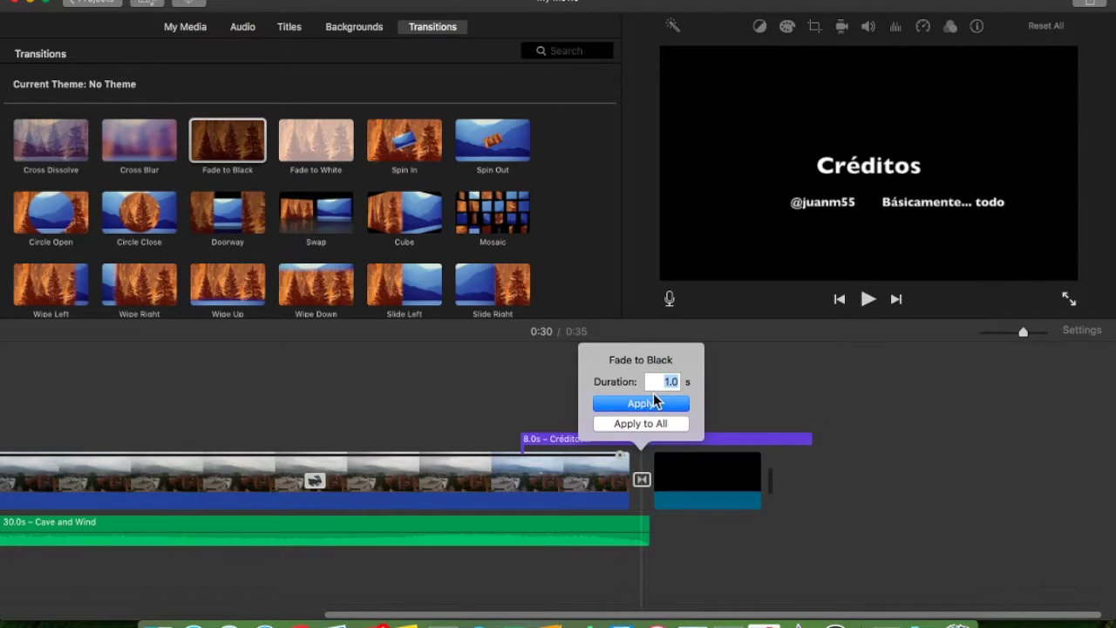
{"action": "type", "text": "5"}
{"action": "left_click", "coordinate": [667, 406]}
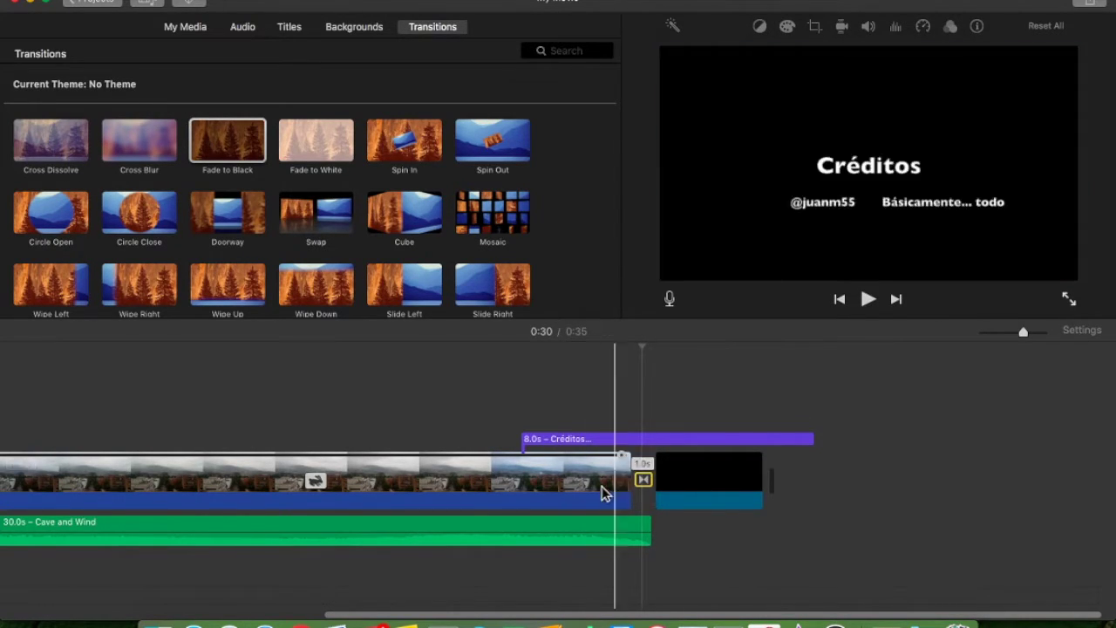
Shorten the scrolling credits title to 6.1 s so that it ends over the Black background.
{"action": "left_click", "coordinate": [553, 493]}
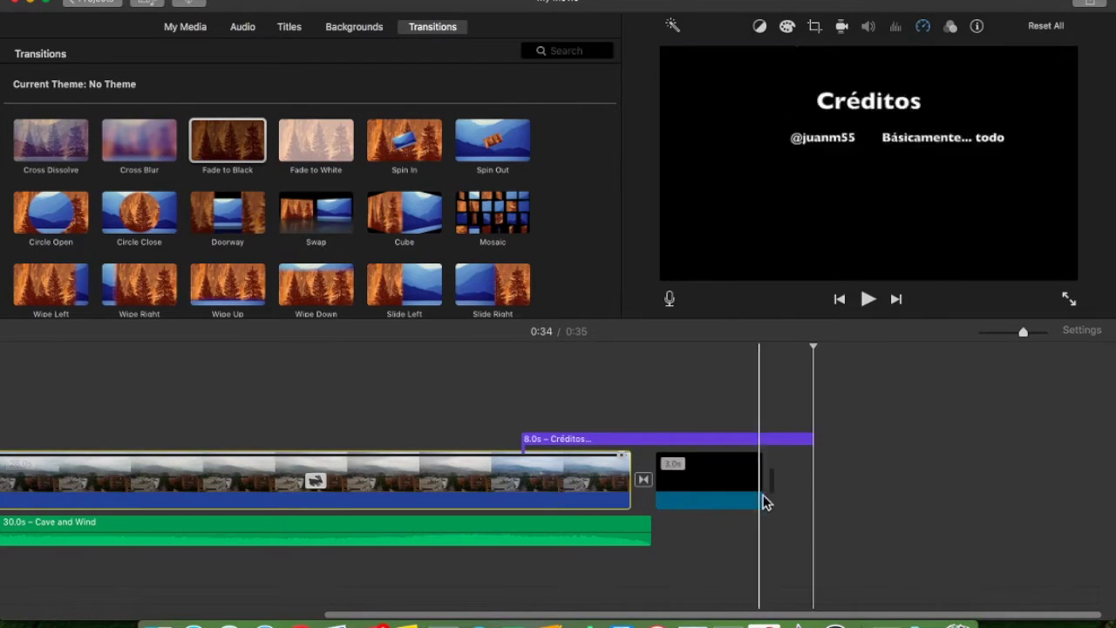
{"action": "left_click", "coordinate": [799, 440]}
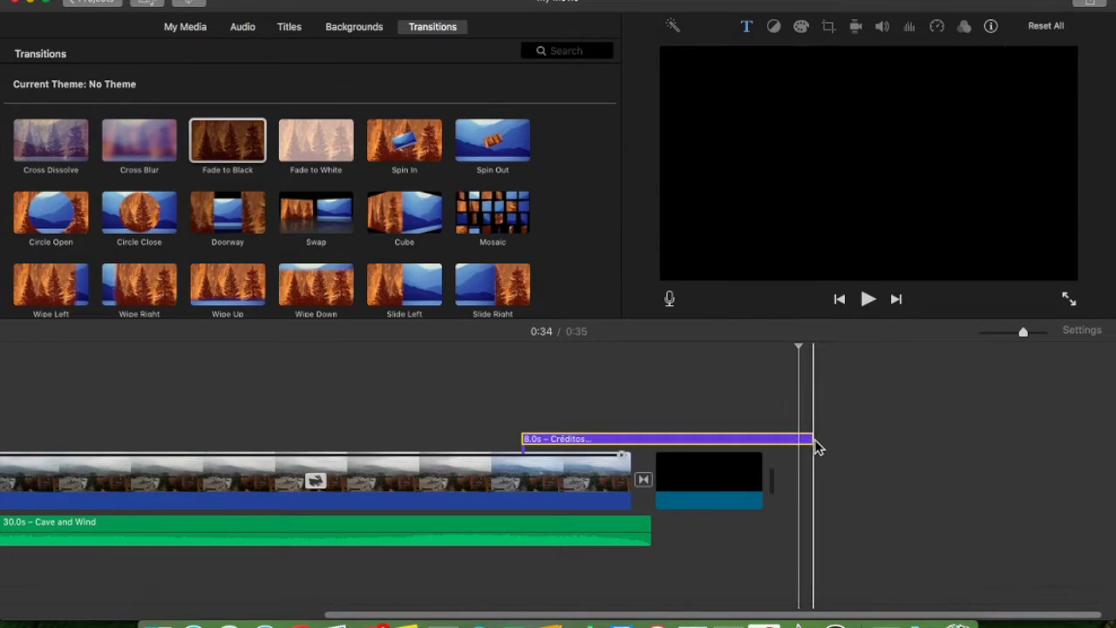
{"action": "left_click_drag", "start_coordinate": [804, 441], "coordinate": [726, 443]}
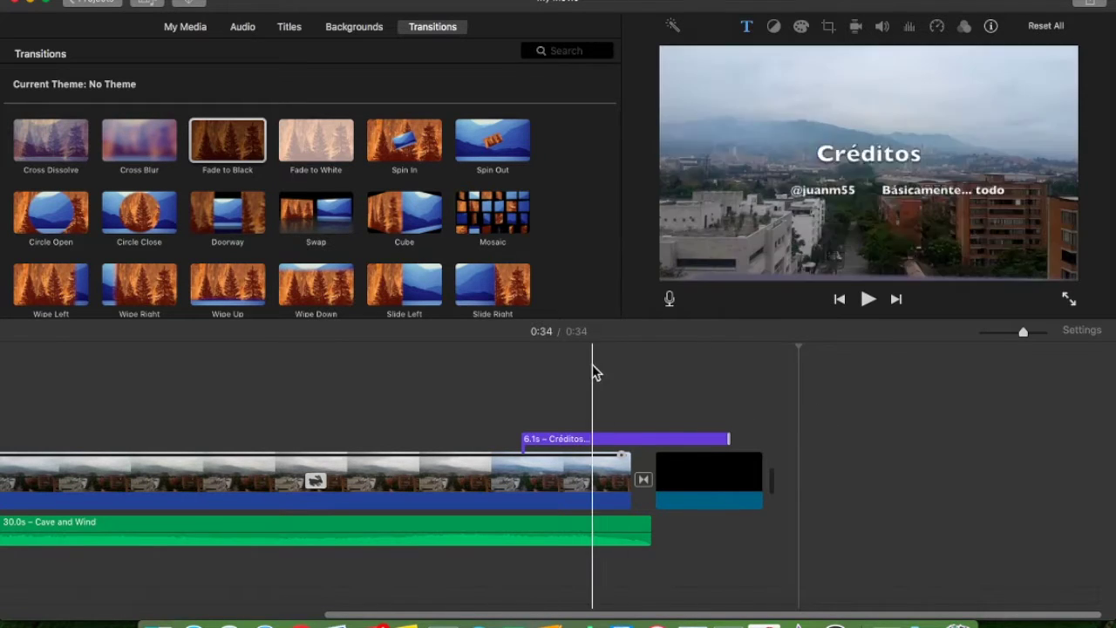
Review the arrangement of the whole timeline, from the opening title to the closing credits.
{"action": "scroll", "coordinate": [366, 400], "scroll_direction": "left", "scroll_amount": 10}
{"action": "scroll", "coordinate": [365, 401], "scroll_direction": "right", "scroll_amount": 5}
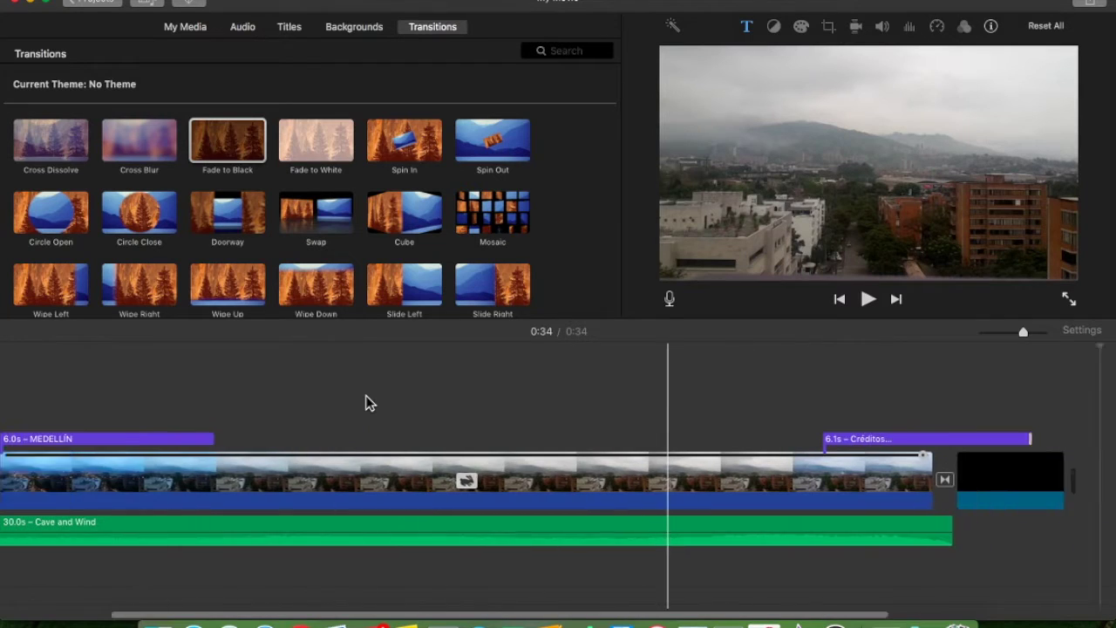
{"action": "scroll", "coordinate": [367, 401], "scroll_direction": "left", "scroll_amount": 3}
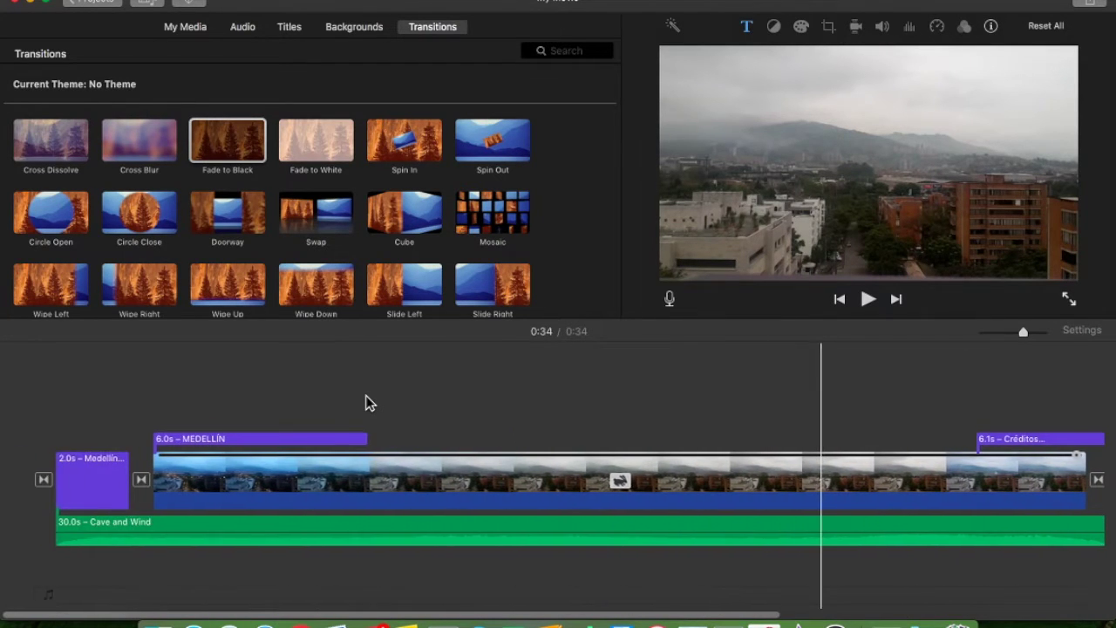
{"action": "scroll", "coordinate": [367, 401], "scroll_direction": "right", "scroll_amount": 5}
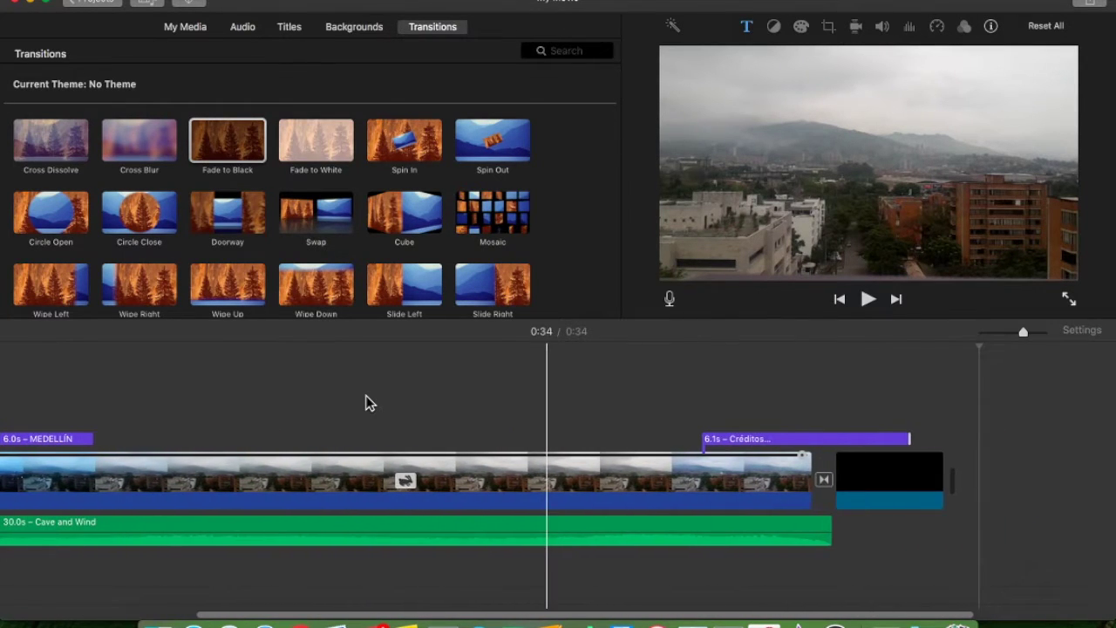
{"action": "scroll", "coordinate": [366, 401], "scroll_direction": "left", "scroll_amount": 5}
{"action": "scroll", "coordinate": [365, 401], "scroll_direction": "right", "scroll_amount": 2}
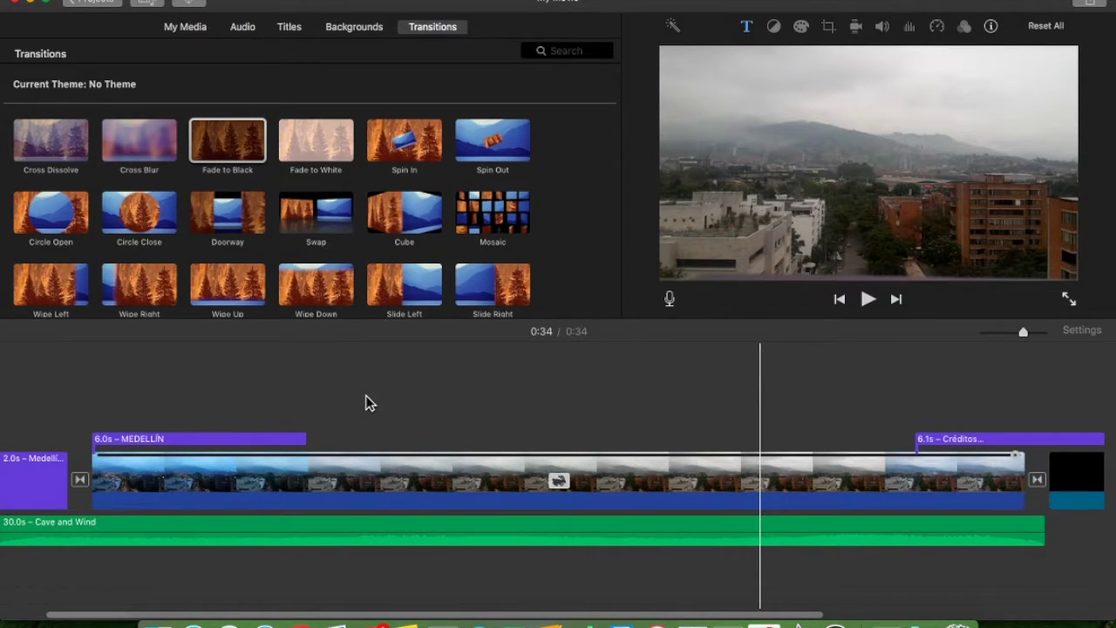
{"action": "scroll", "coordinate": [339, 386], "scroll_direction": "right", "scroll_amount": 10}
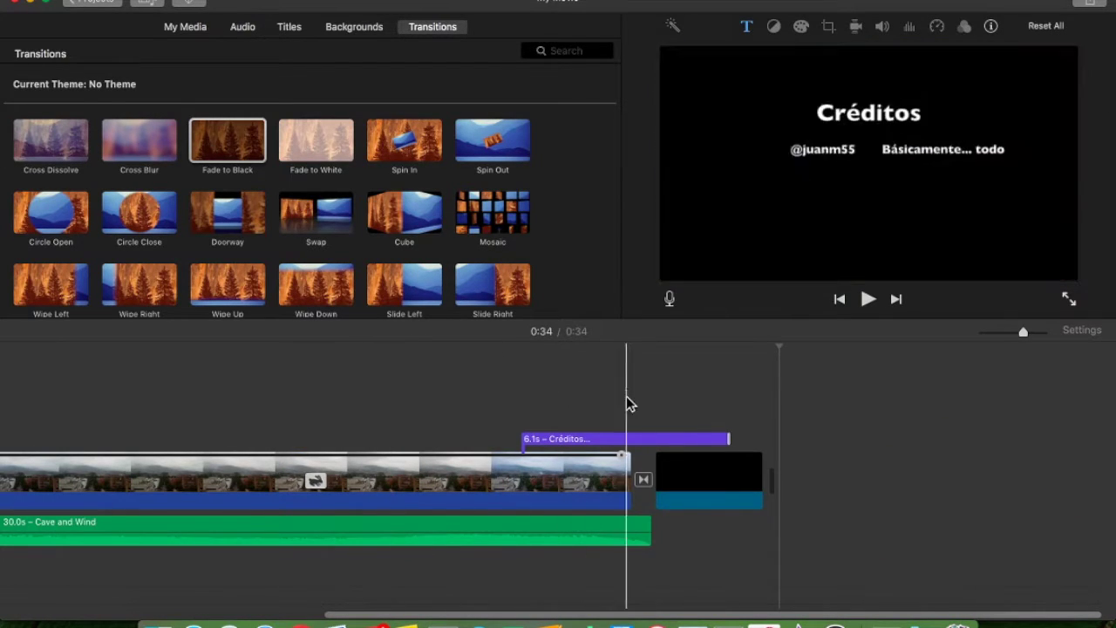
{"action": "scroll", "coordinate": [189, 426], "scroll_direction": "left", "scroll_amount": 10}
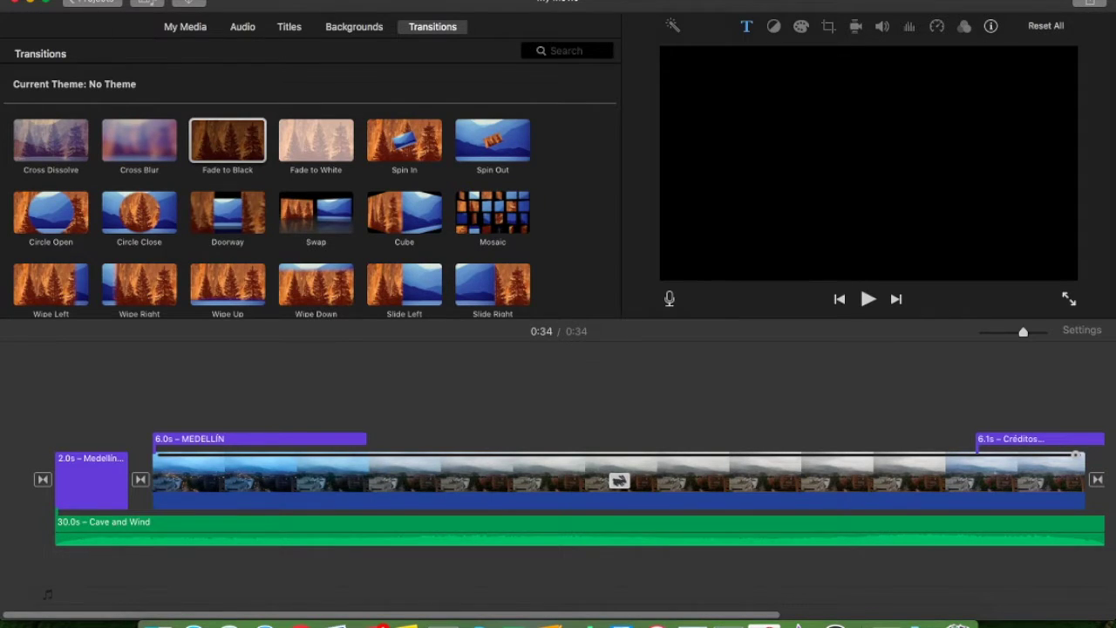
{"action": "left_click", "coordinate": [103, 0]}
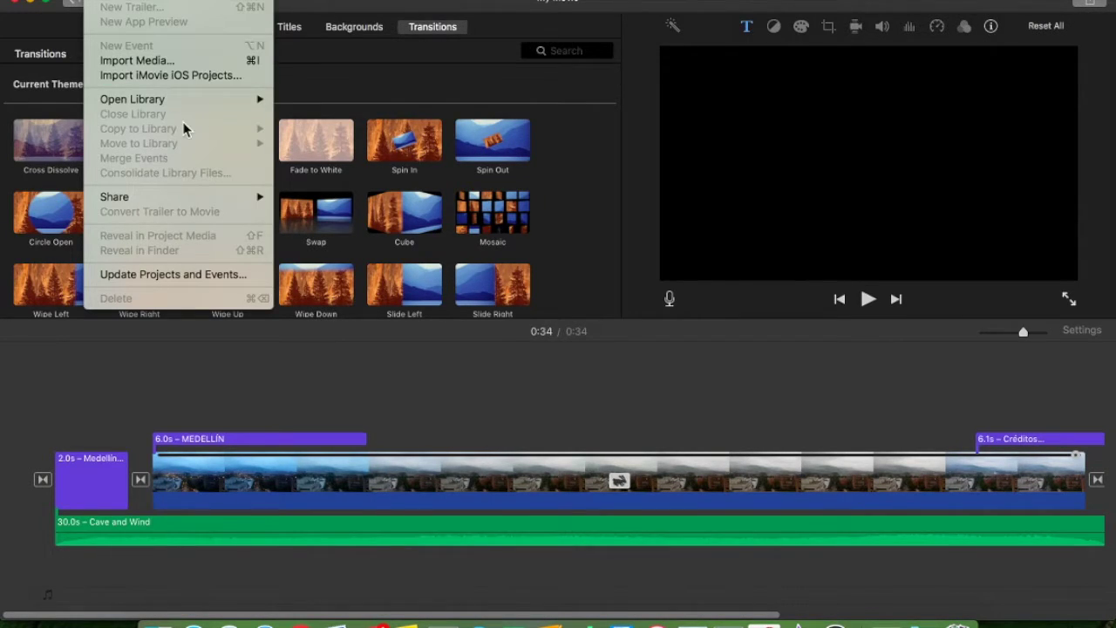
{"action": "mouse_move", "coordinate": [209, 195]}
{"action": "mouse_move", "coordinate": [61, 0]}
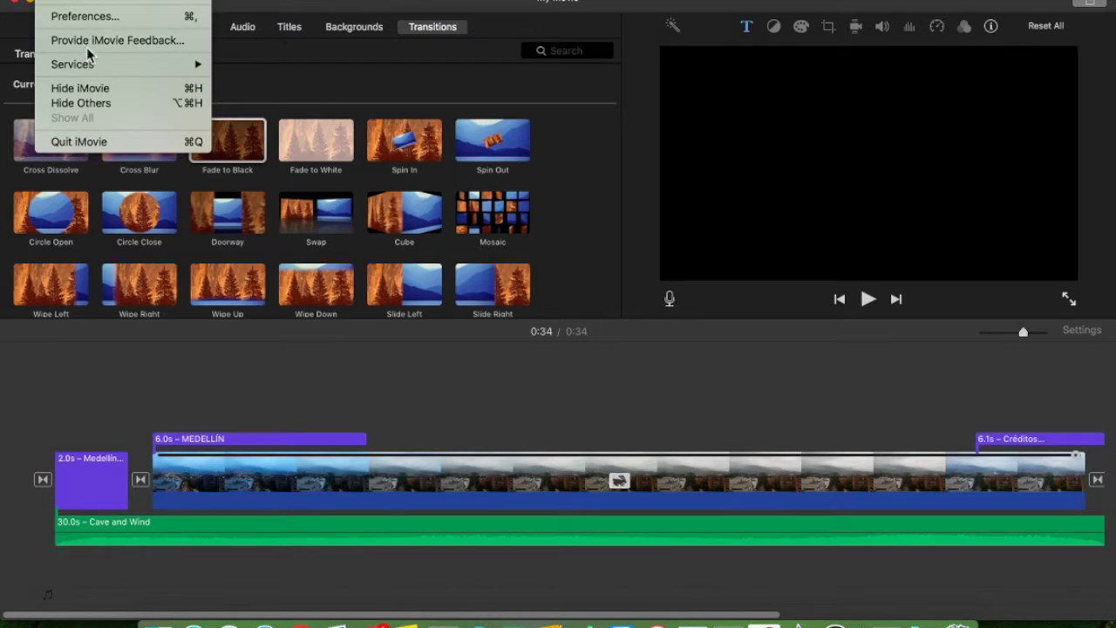
{"action": "mouse_move", "coordinate": [140, 0]}
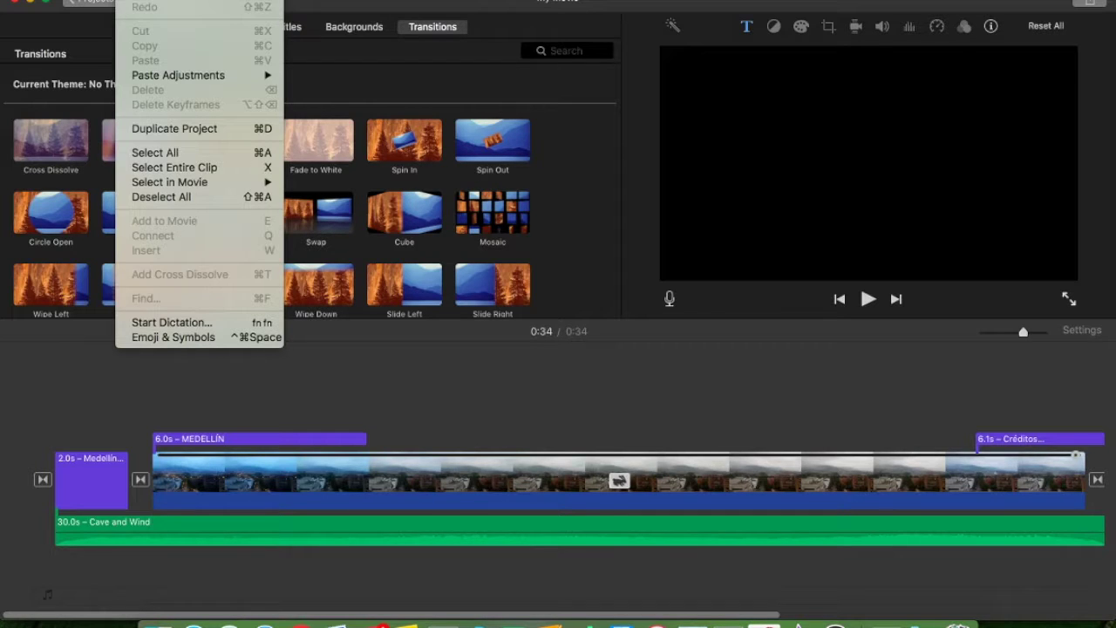
{"action": "mouse_move", "coordinate": [210, 0]}
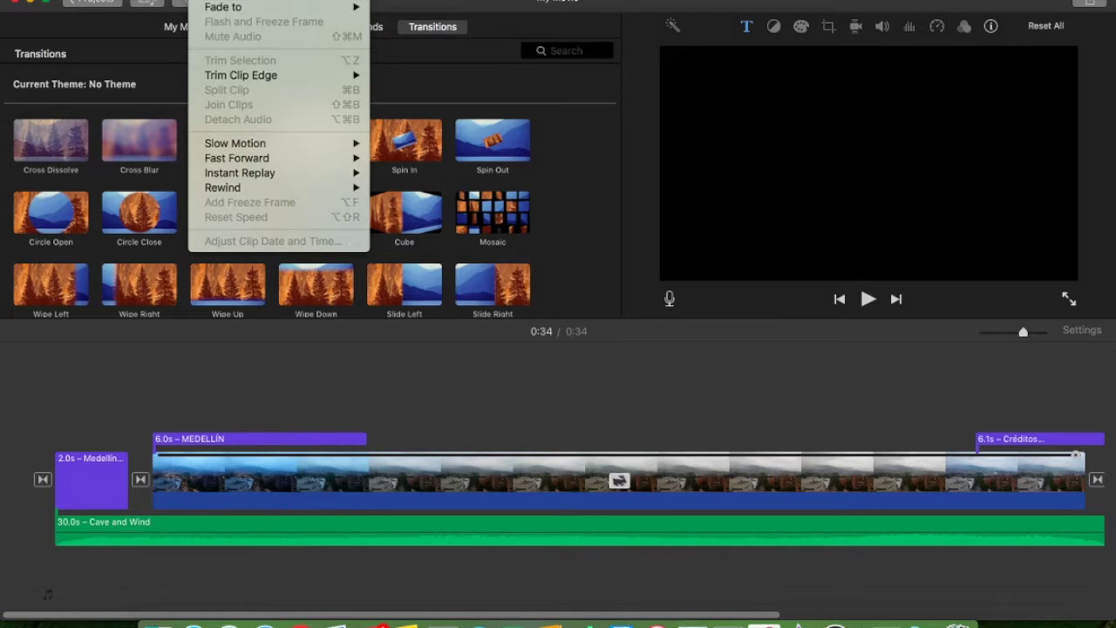
{"action": "left_click", "coordinate": [314, 372]}
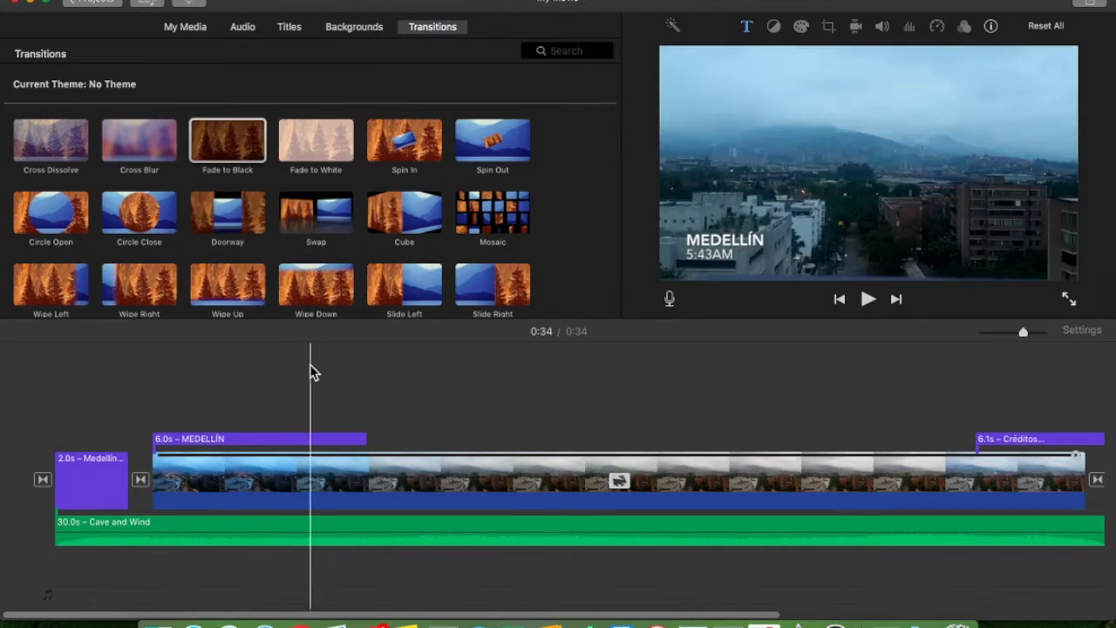
Play the whole movie from the beginning to check the finished result.
{"action": "left_click", "coordinate": [178, 29]}
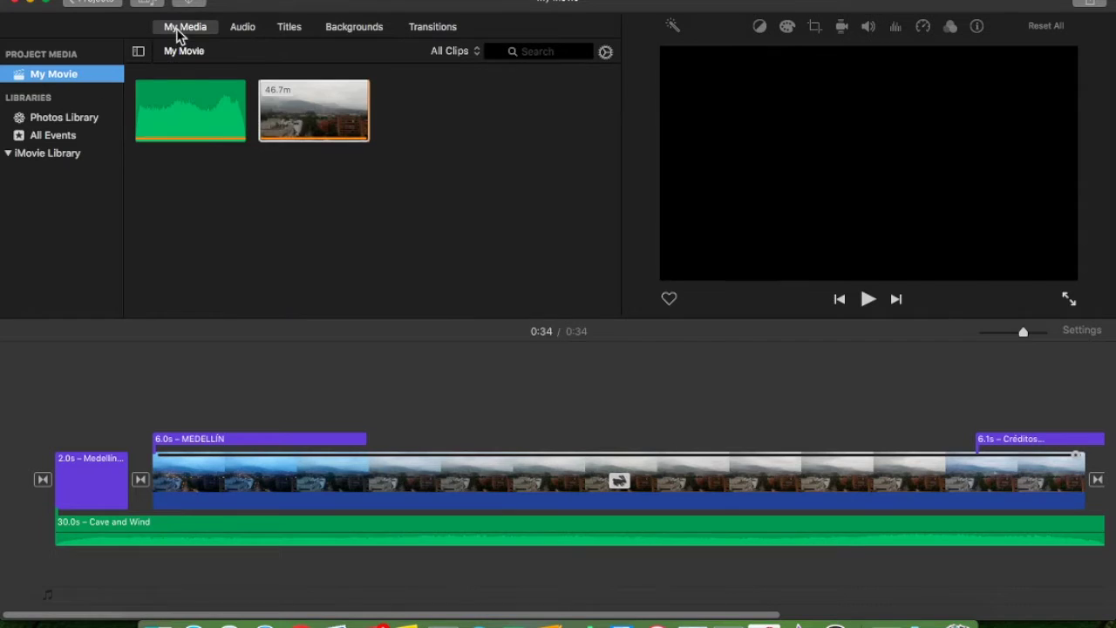
{"action": "left_click", "coordinate": [105, 382]}
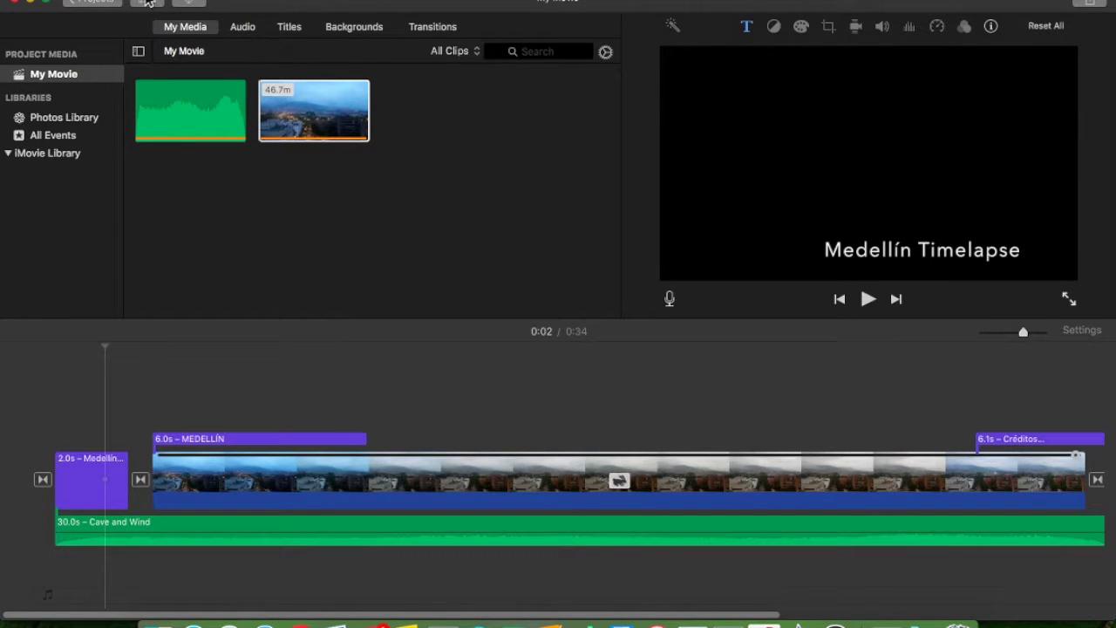
{"action": "left_click", "coordinate": [50, 376]}
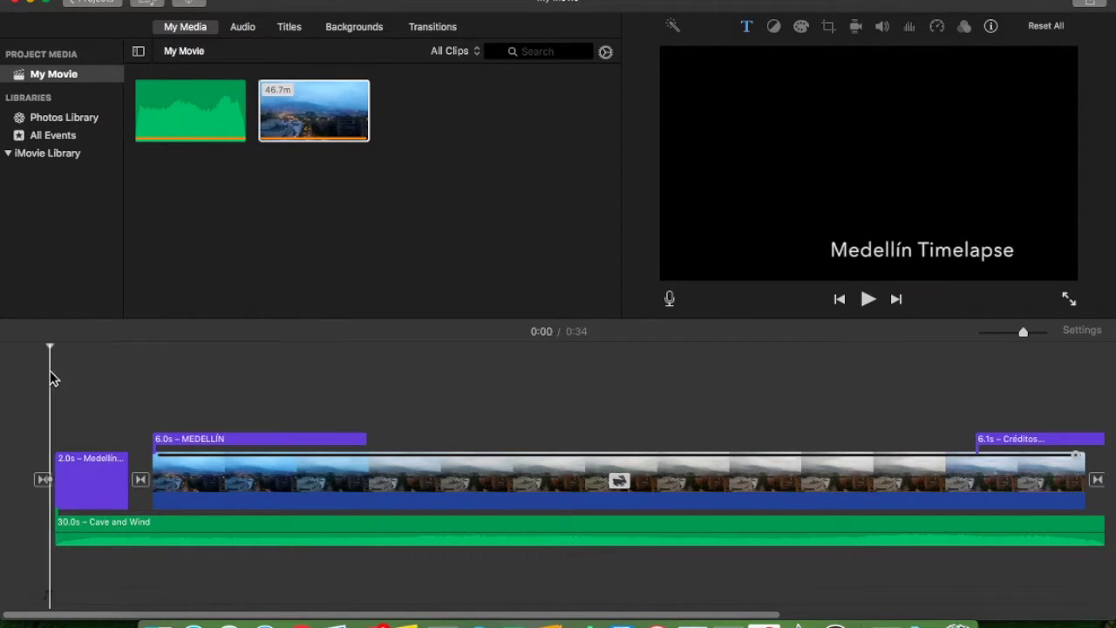
{"action": "key", "text": "space"}
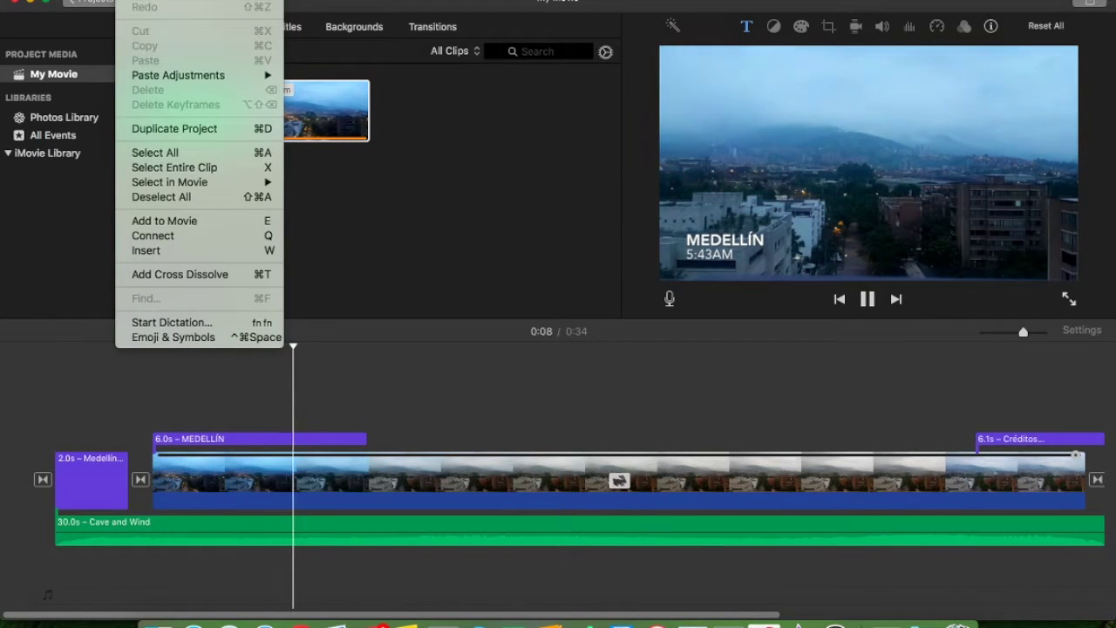
{"action": "mouse_move", "coordinate": [105, 1]}
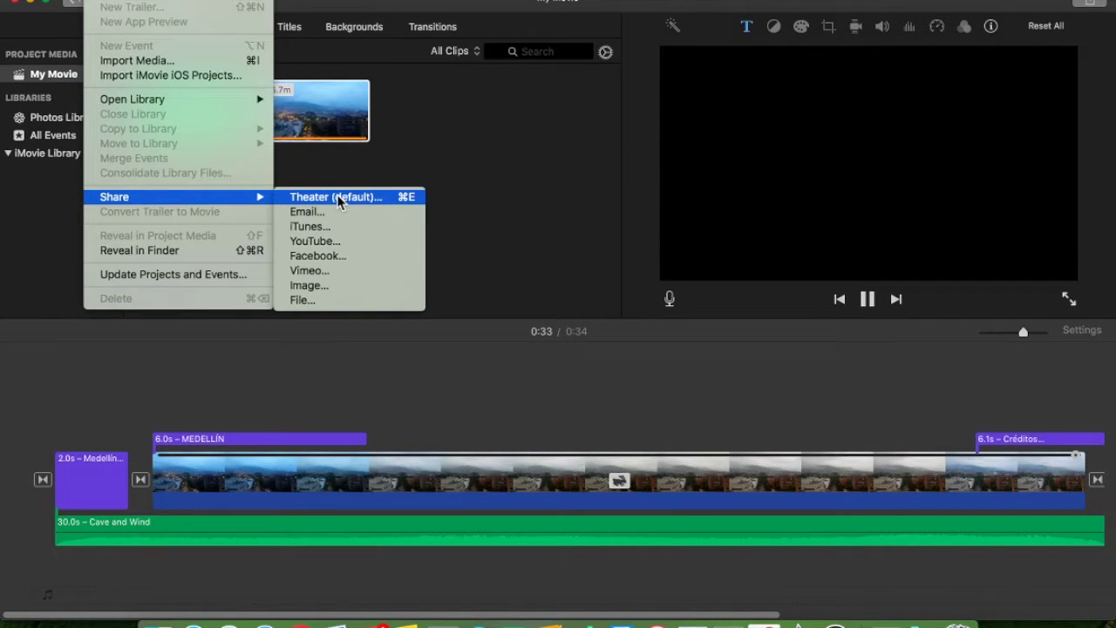
{"action": "mouse_move", "coordinate": [262, 0]}
{"action": "mouse_move", "coordinate": [297, 0]}
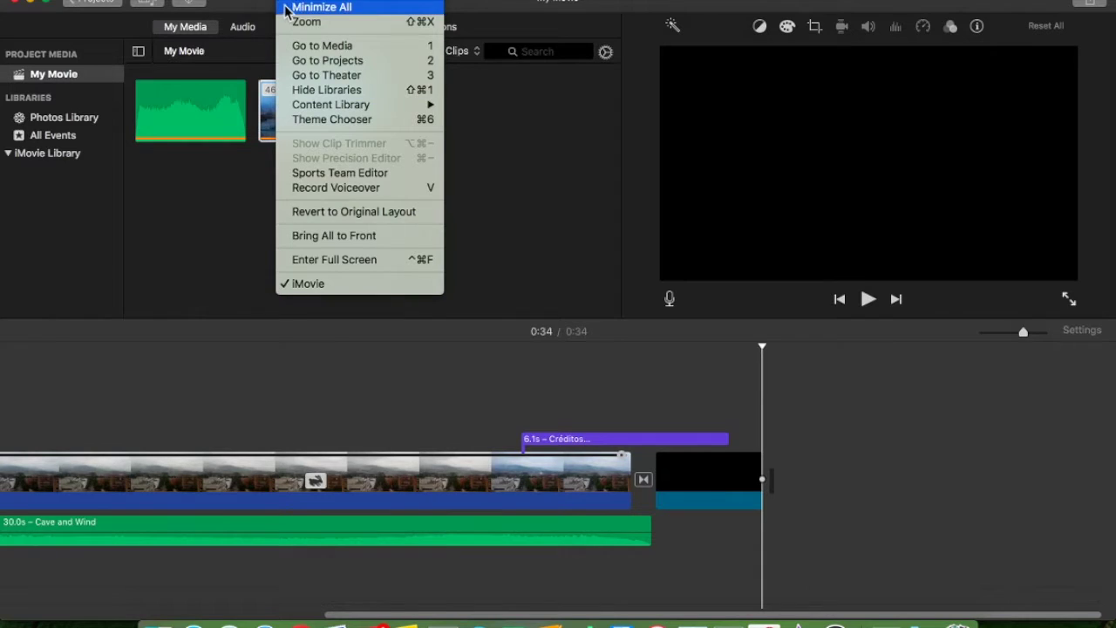
{"action": "left_click", "coordinate": [243, 4]}
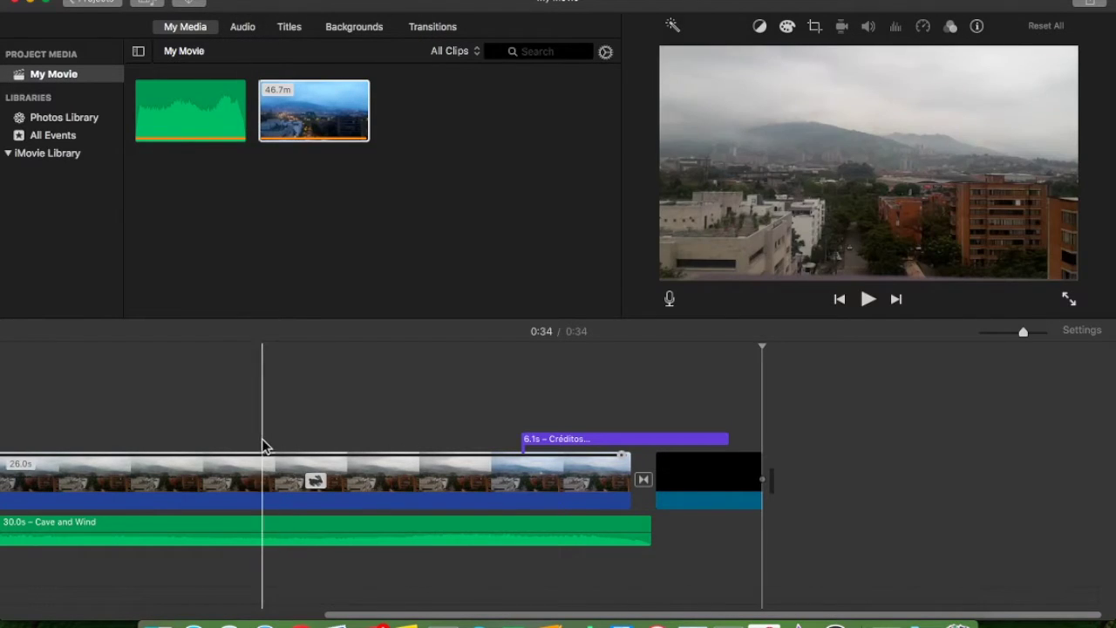
Switch to Chrome and search Google in a new tab for "how to export a video from imovie to file".
{"action": "left_click", "coordinate": [303, 621]}
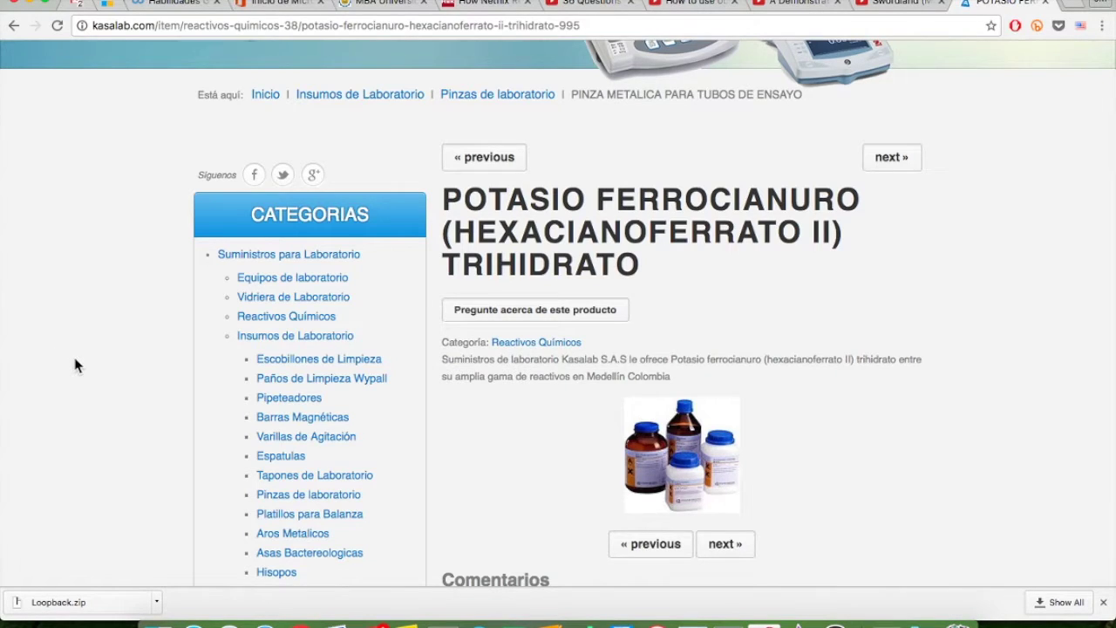
{"action": "key", "text": "super+t"}
{"action": "type", "text": "how"}
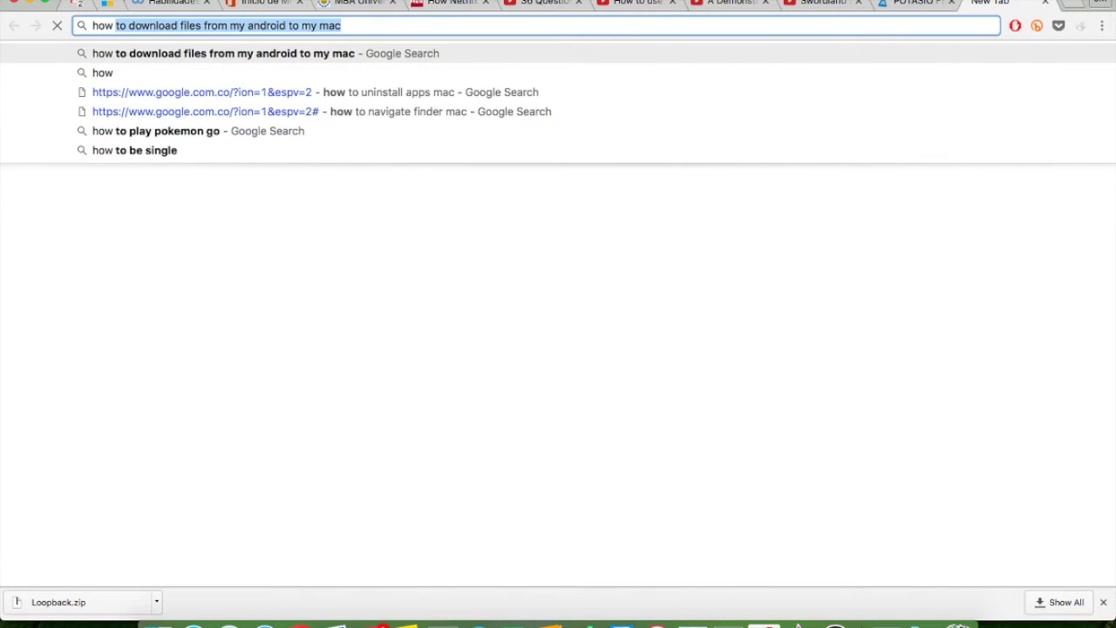
{"action": "type", "text": " to export a video from imovie to "}
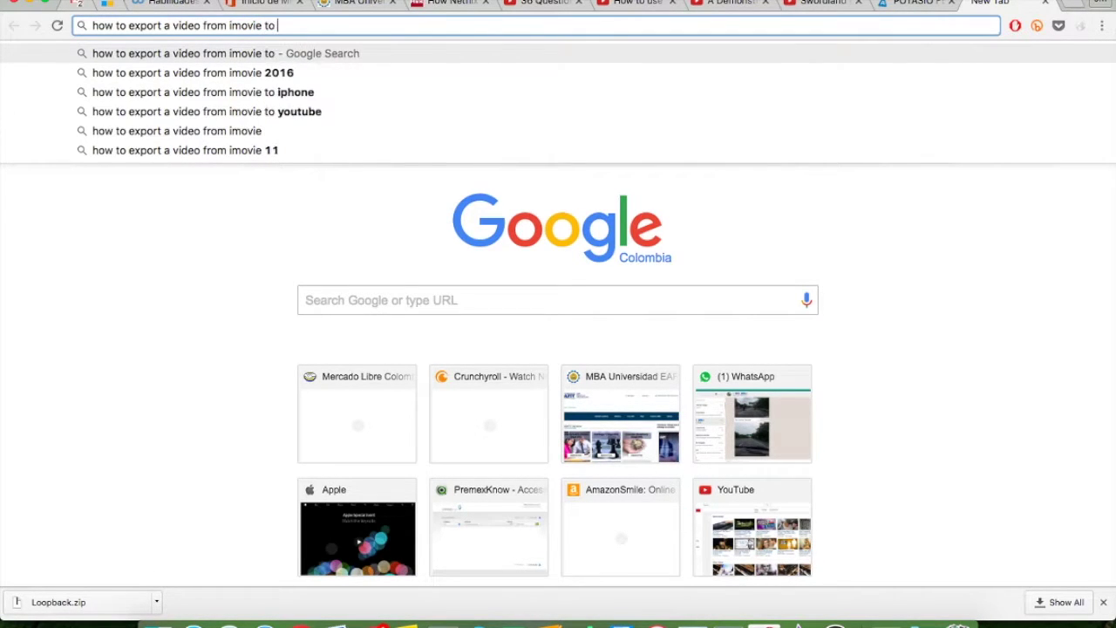
{"action": "type", "text": "file"}
{"action": "key", "text": "Return"}
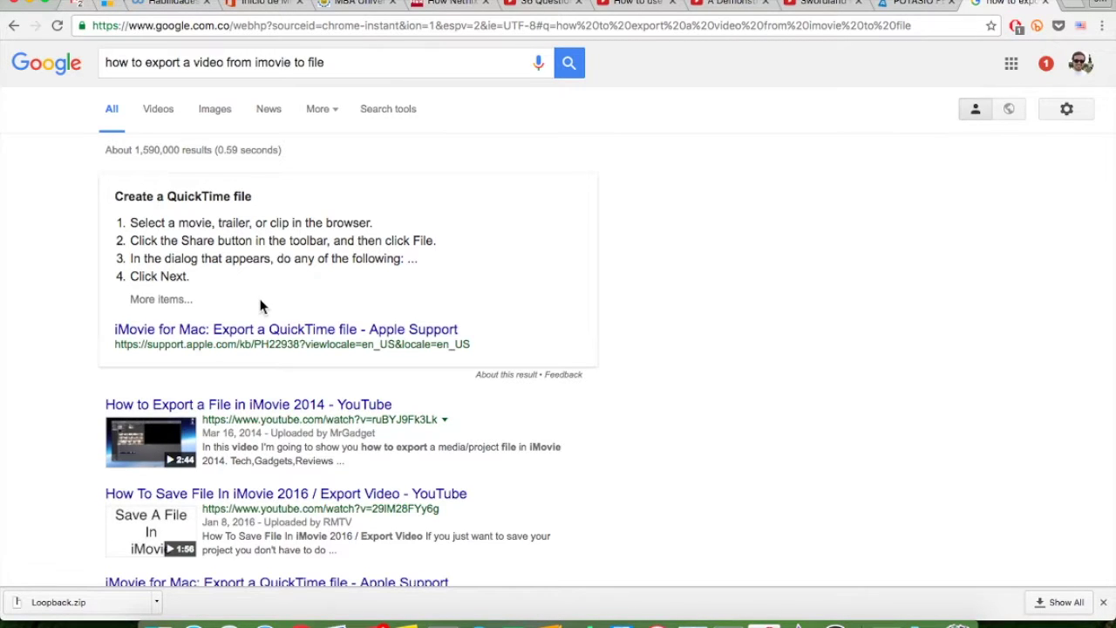
Open the Apple Support article "iMovie for Mac: Export a QuickTime file" and read its export instructions and dialog options.
{"action": "scroll", "coordinate": [260, 306], "scroll_direction": "down", "scroll_amount": 5}
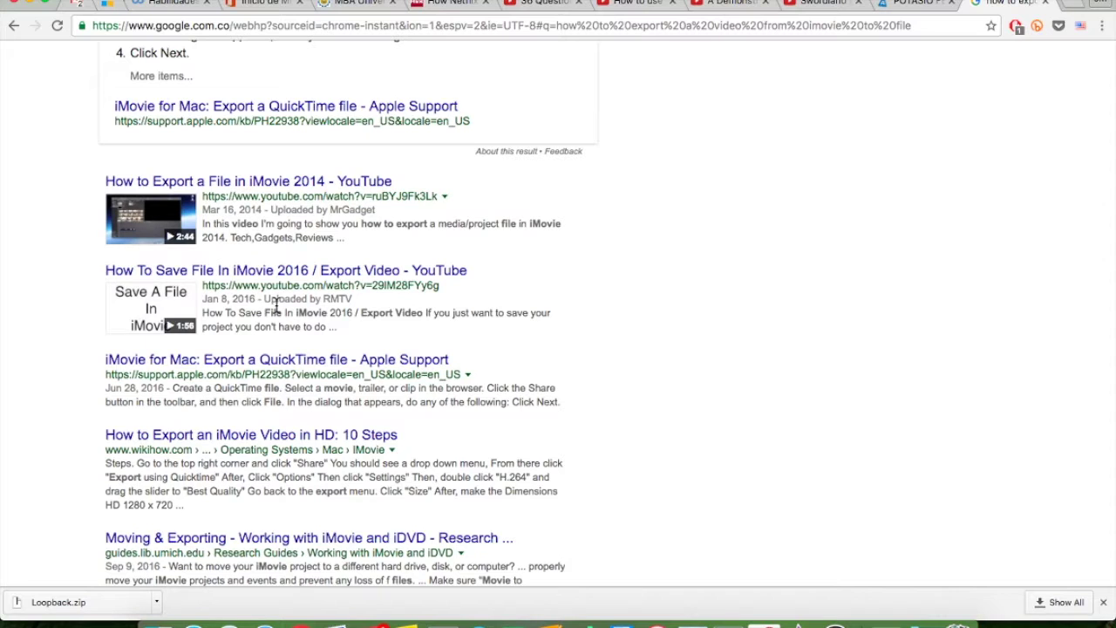
{"action": "scroll", "coordinate": [276, 304], "scroll_direction": "up", "scroll_amount": 5}
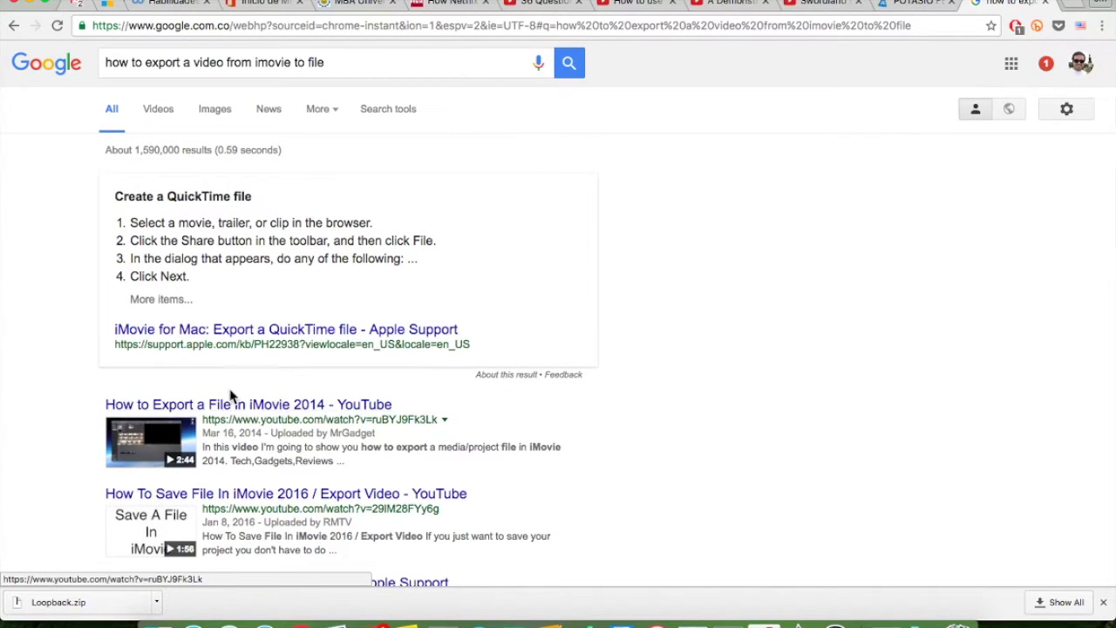
{"action": "left_click", "coordinate": [258, 333]}
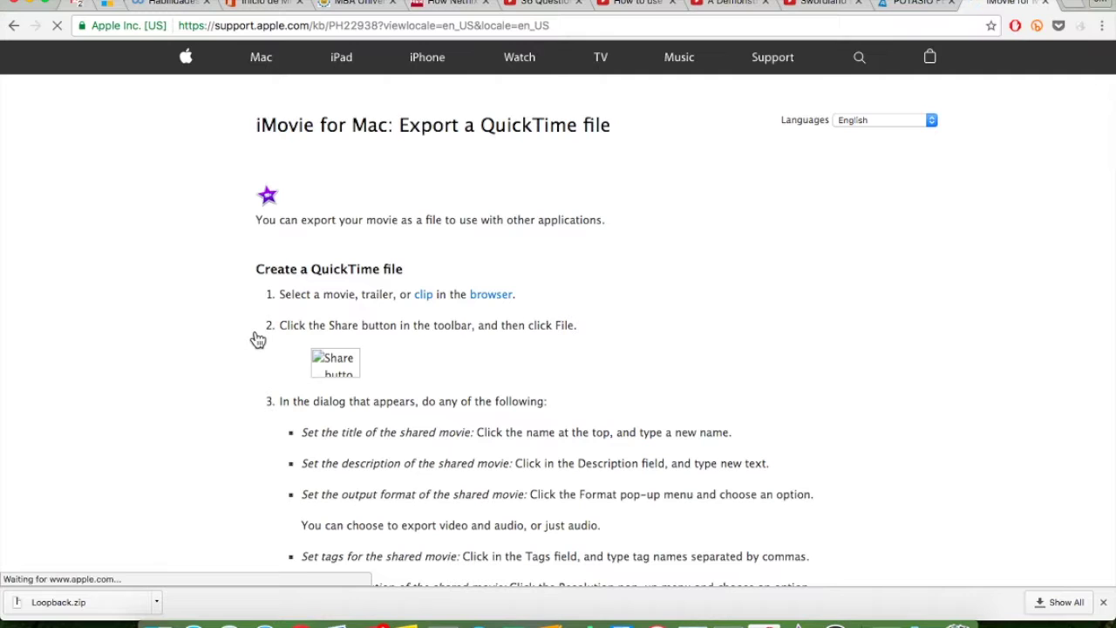
{"action": "scroll", "coordinate": [258, 339], "scroll_direction": "down", "scroll_amount": 5}
{"action": "scroll", "coordinate": [258, 340], "scroll_direction": "down", "scroll_amount": 8}
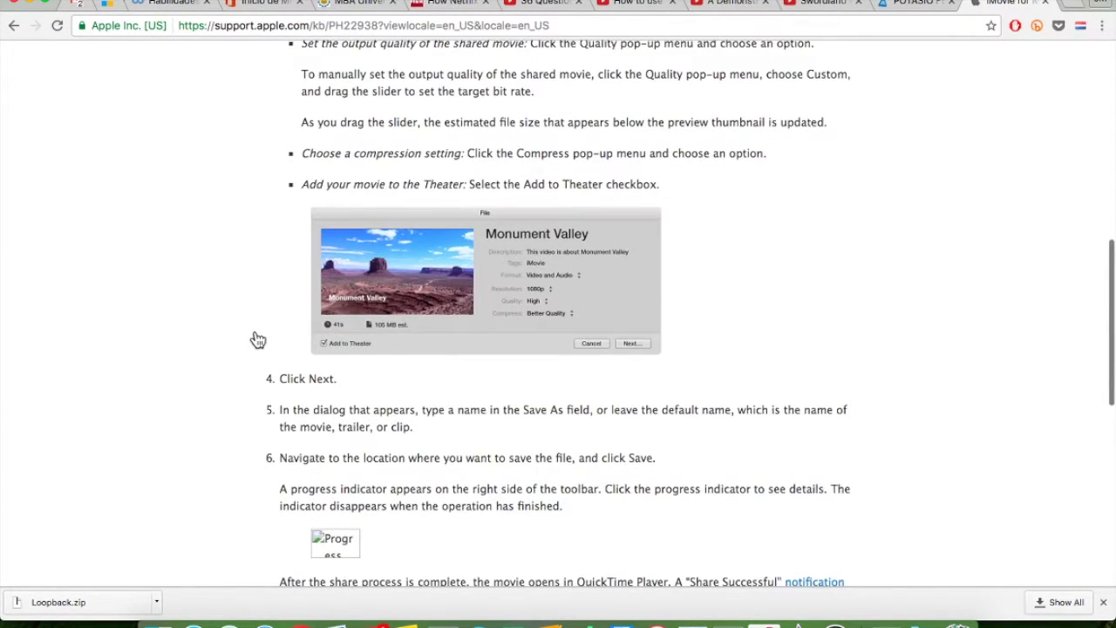
{"action": "scroll", "coordinate": [258, 339], "scroll_direction": "down", "scroll_amount": 4}
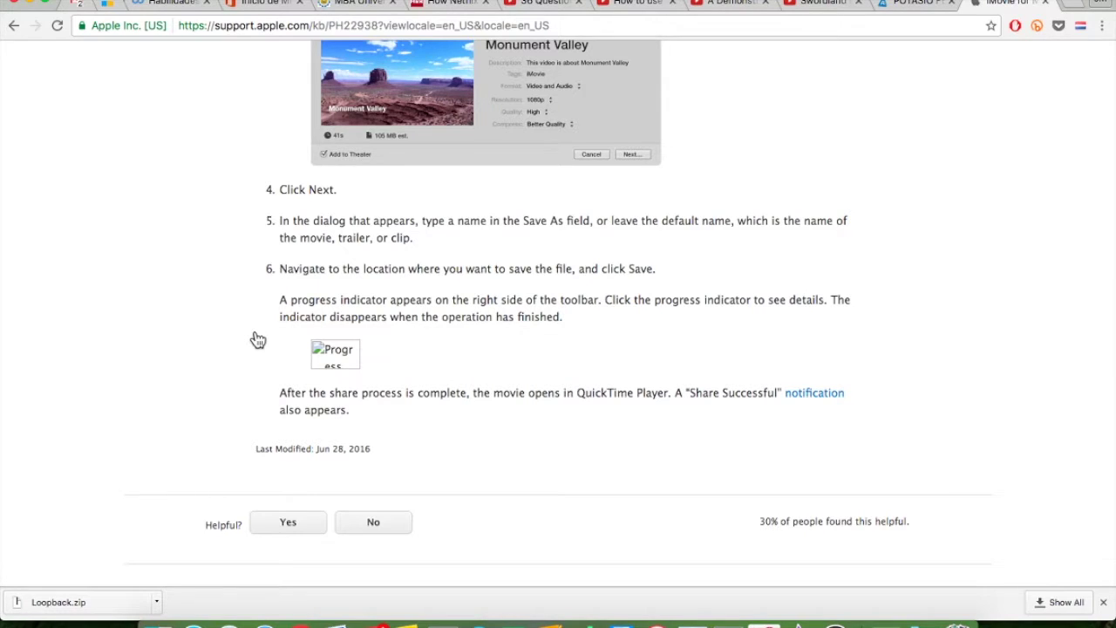
{"action": "scroll", "coordinate": [258, 339], "scroll_direction": "up", "scroll_amount": 10}
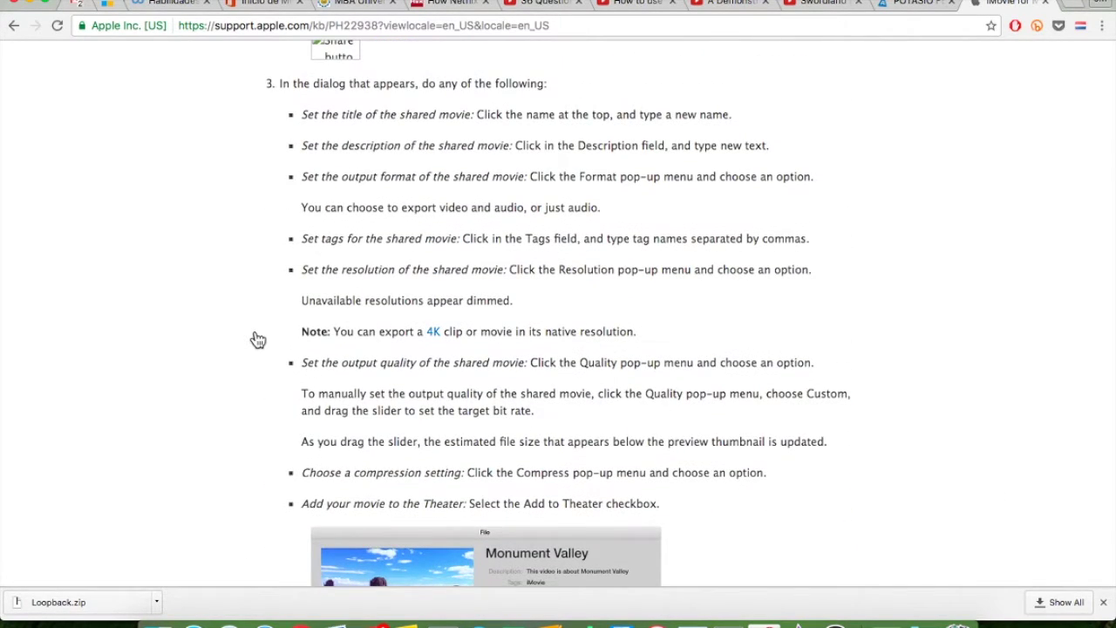
{"action": "scroll", "coordinate": [431, 164], "scroll_direction": "up", "scroll_amount": 6}
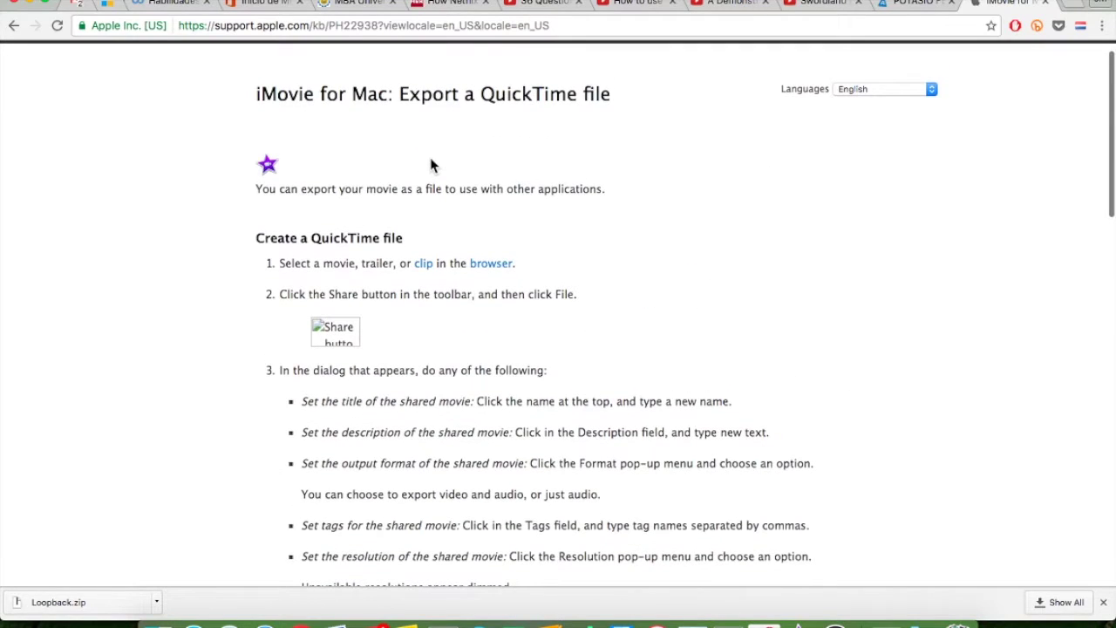
{"action": "scroll", "coordinate": [698, 364], "scroll_direction": "down", "scroll_amount": 5}
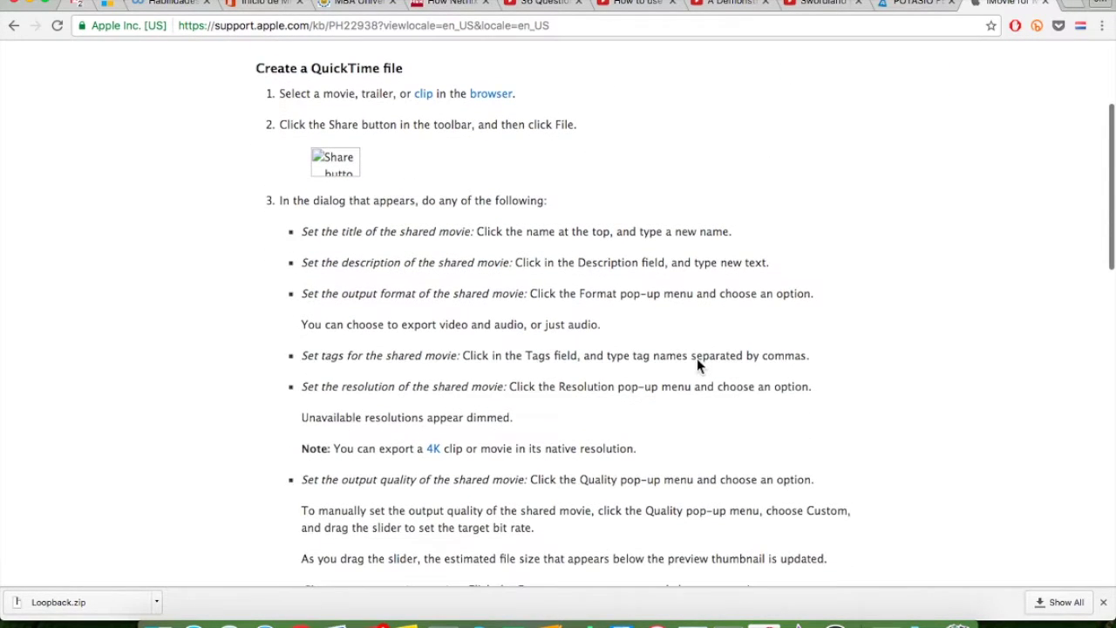
{"action": "scroll", "coordinate": [698, 364], "scroll_direction": "down", "scroll_amount": 1}
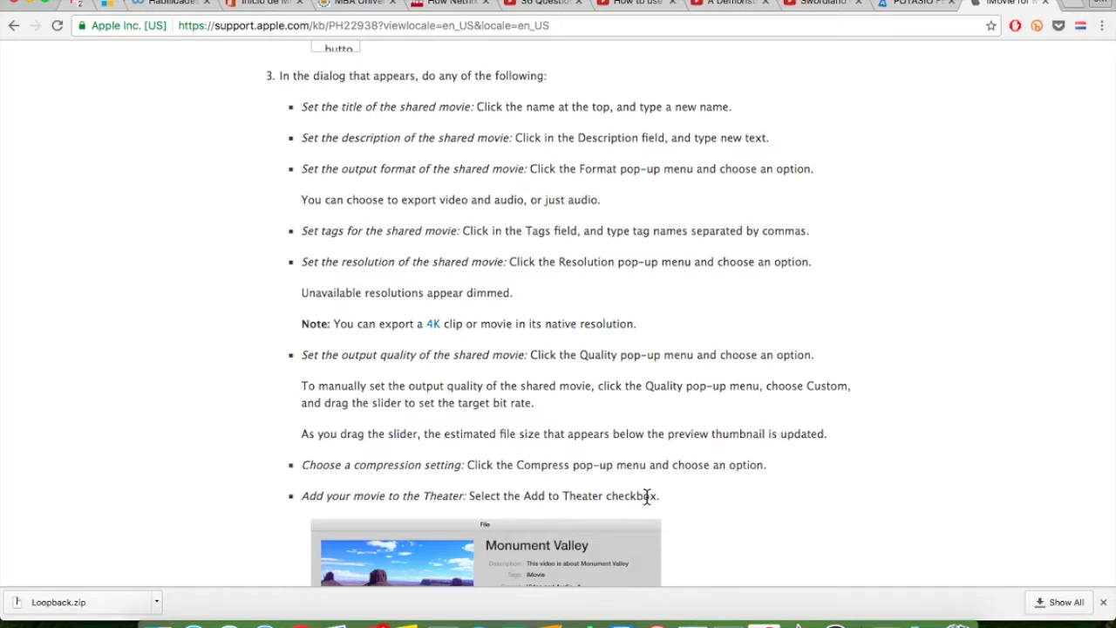
Switch back to iMovie and start sharing the movie as a file.
{"action": "key", "text": "ctrl+Up"}
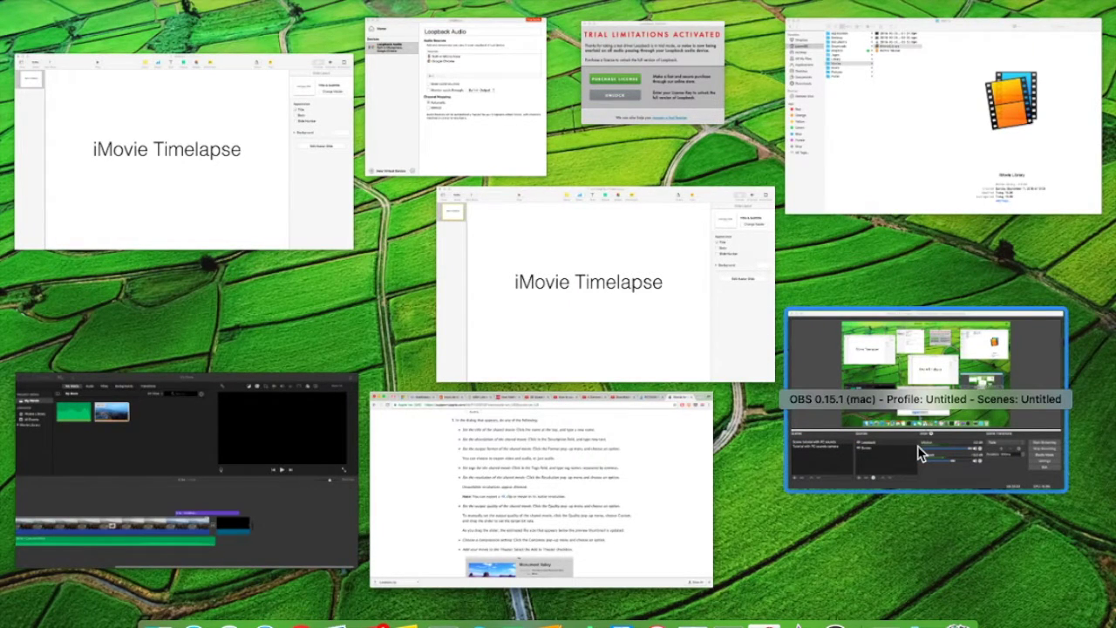
{"action": "left_click", "coordinate": [202, 512]}
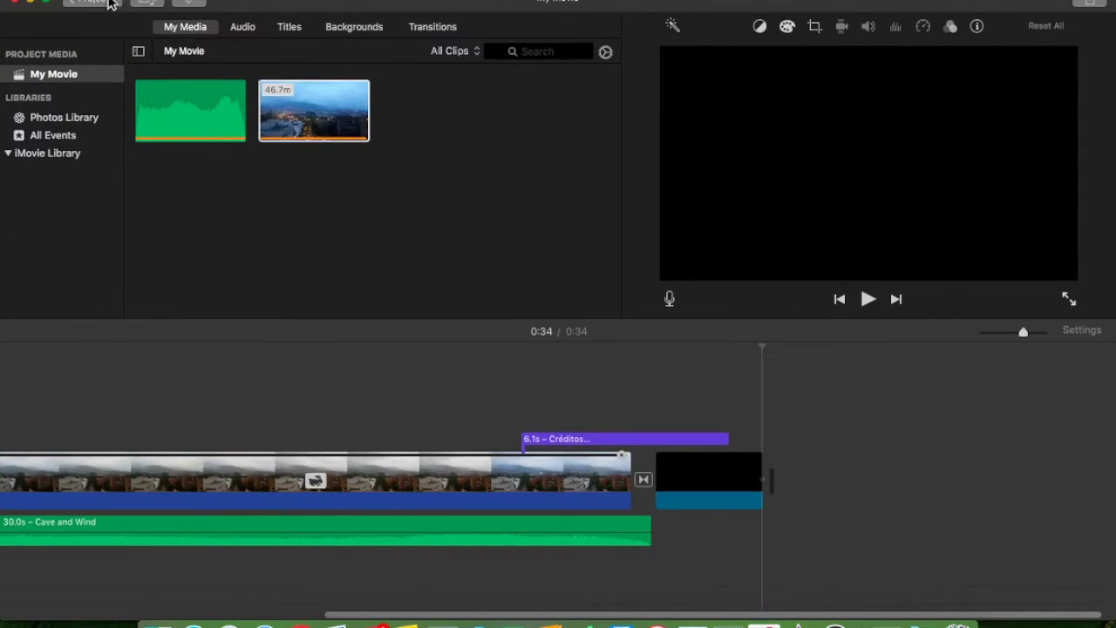
{"action": "left_click", "coordinate": [98, 2]}
{"action": "mouse_move", "coordinate": [244, 198]}
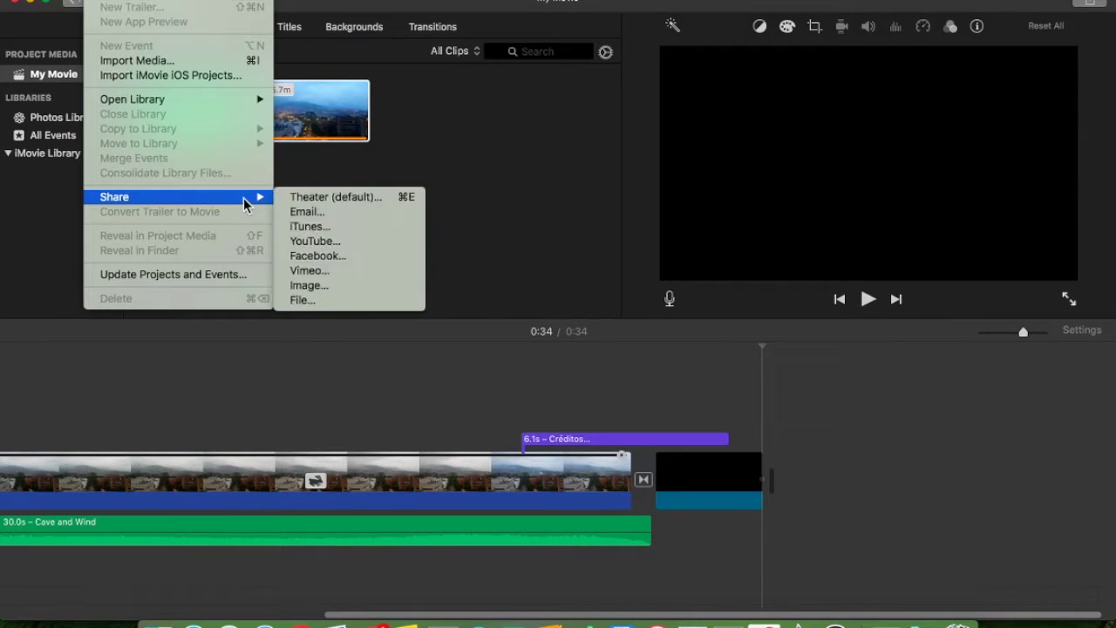
{"action": "left_click", "coordinate": [331, 302]}
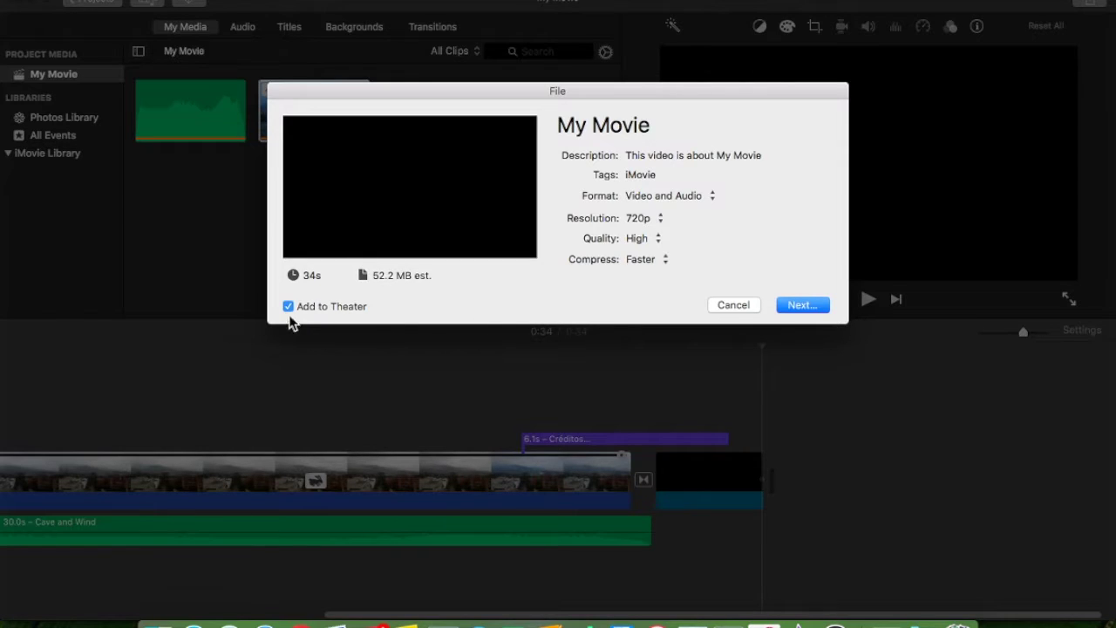
Set the export's compression to Better Quality, keeping the Video and Audio format and High quality.
{"action": "left_click", "coordinate": [798, 306]}
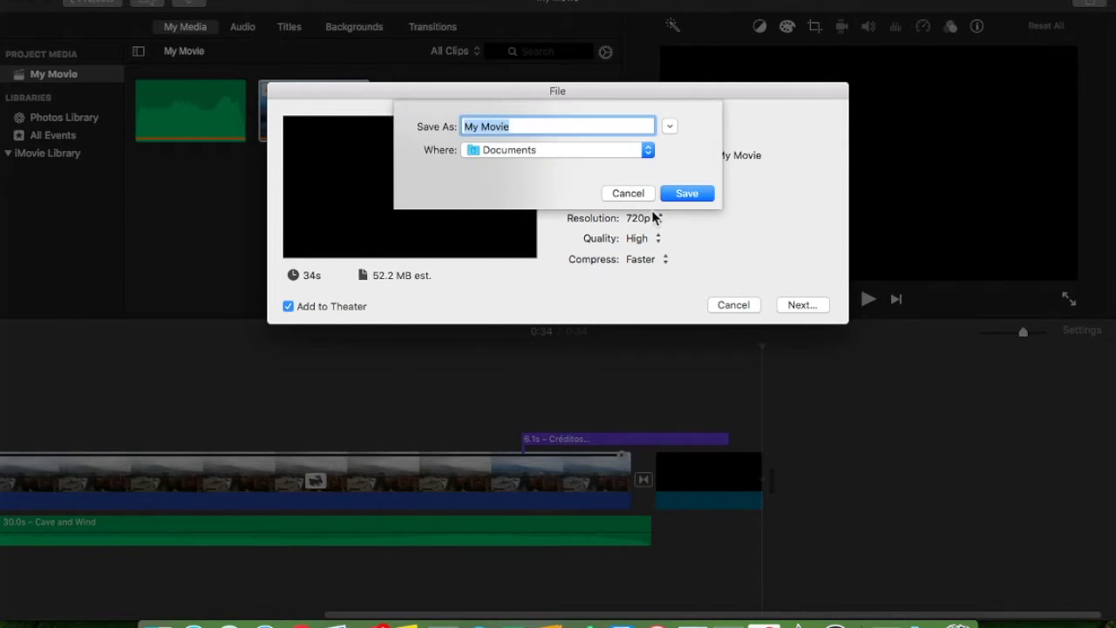
{"action": "left_click", "coordinate": [634, 197]}
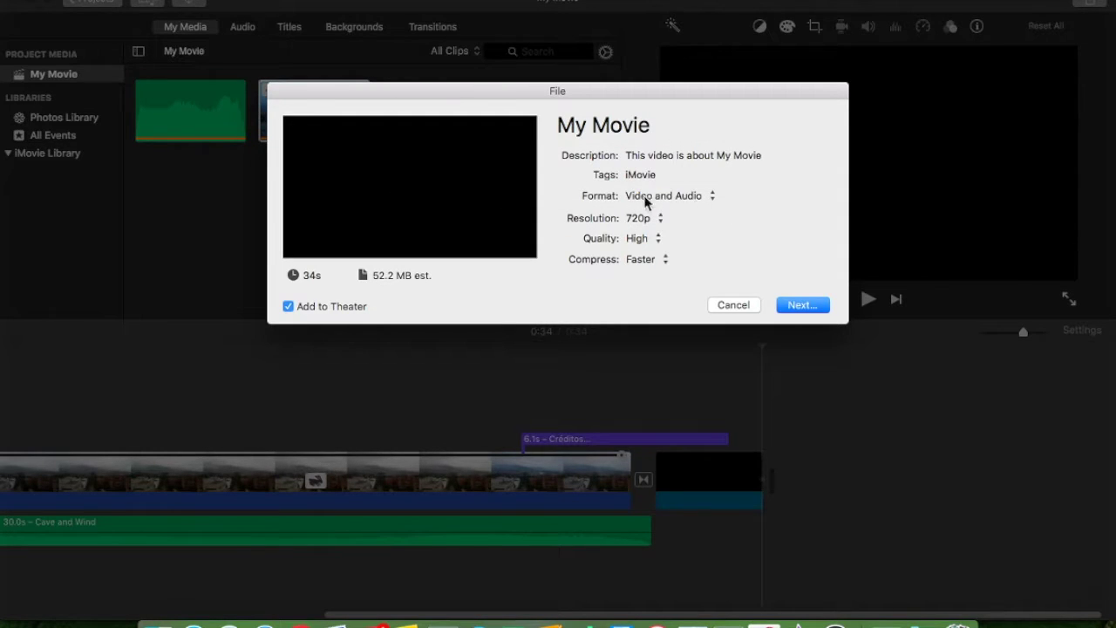
{"action": "left_click", "coordinate": [711, 197]}
{"action": "left_click", "coordinate": [714, 198]}
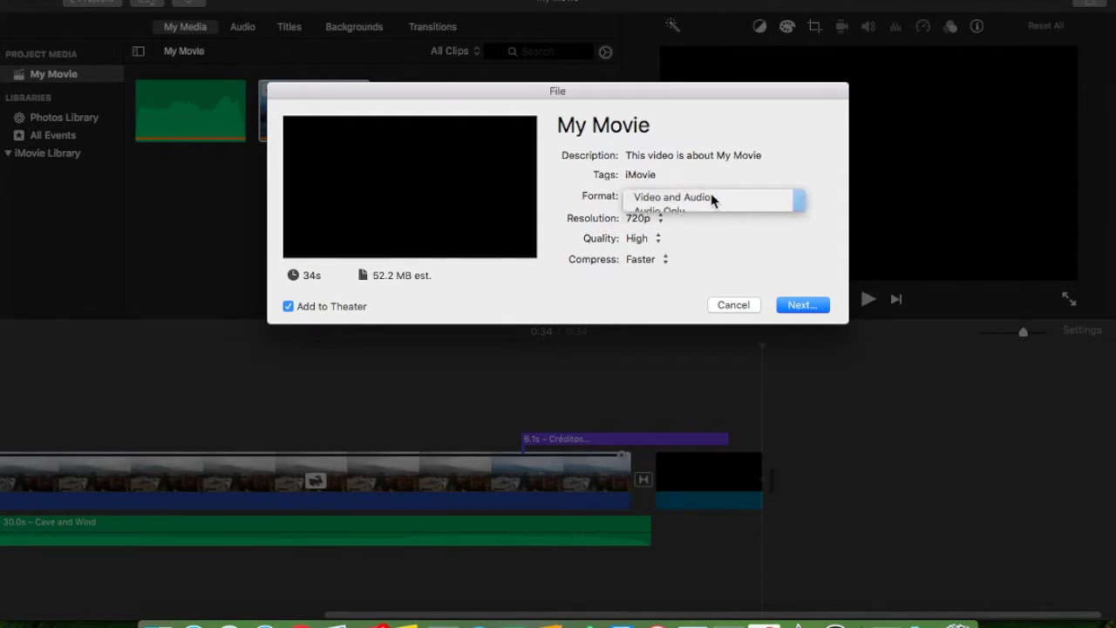
{"action": "left_click", "coordinate": [665, 260]}
{"action": "left_click", "coordinate": [665, 278]}
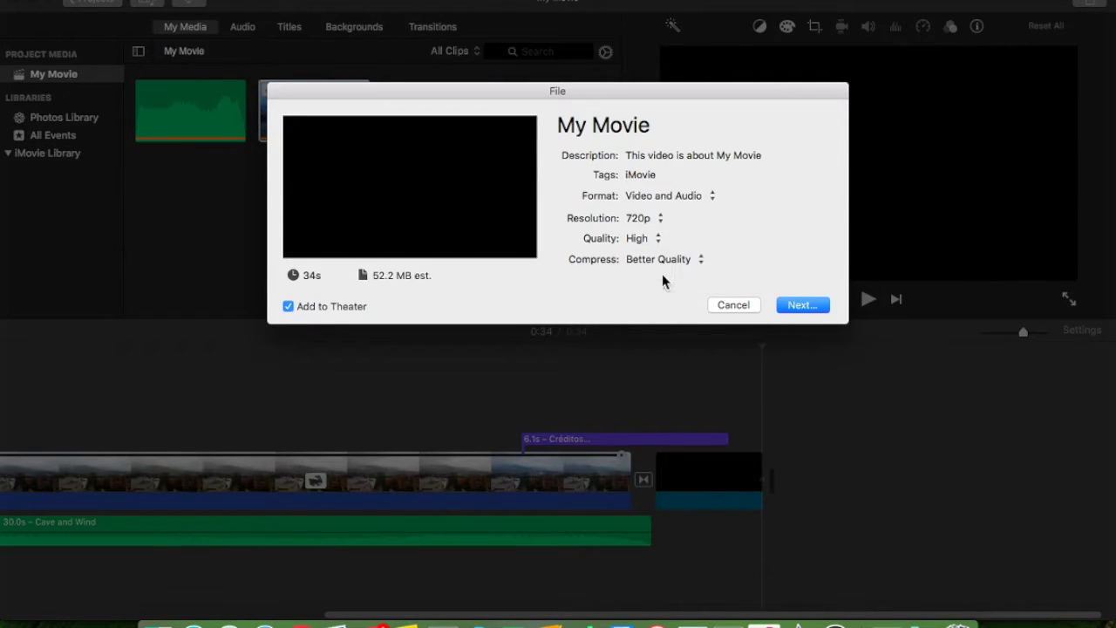
{"action": "left_click", "coordinate": [659, 240]}
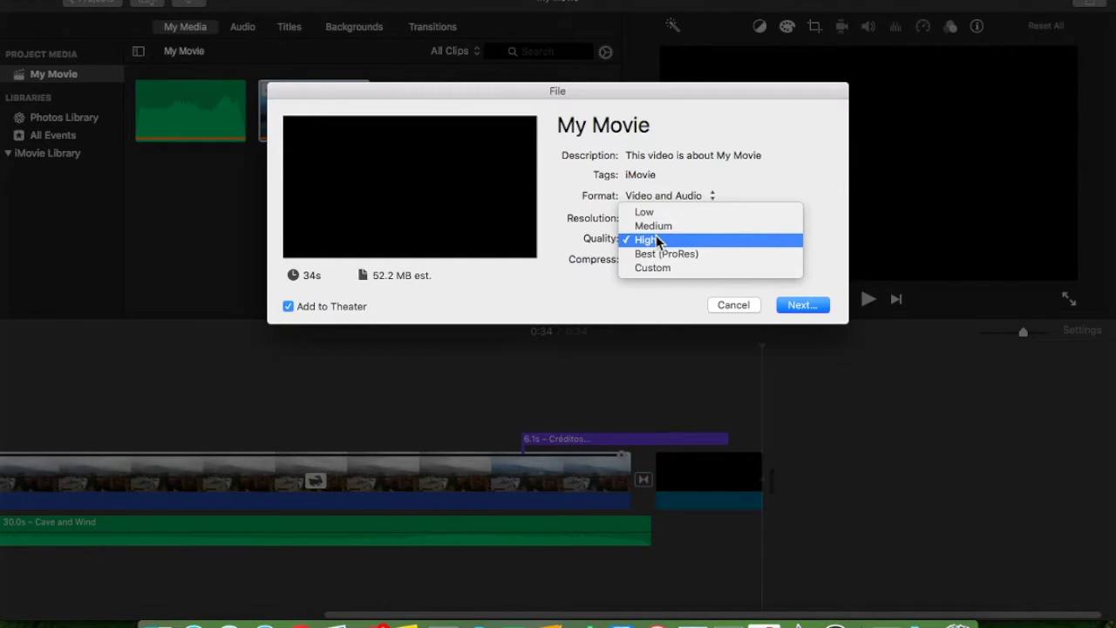
{"action": "left_click", "coordinate": [659, 239]}
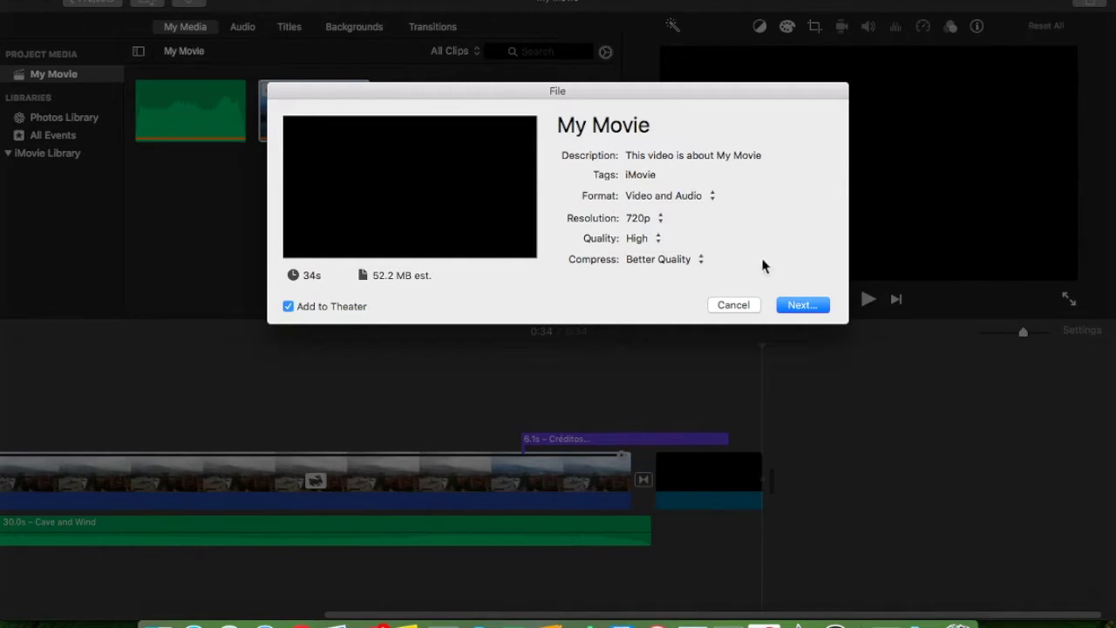
Continue to the export's save options and choose the Movies folder in the home folder as the destination.
{"action": "left_click", "coordinate": [800, 305]}
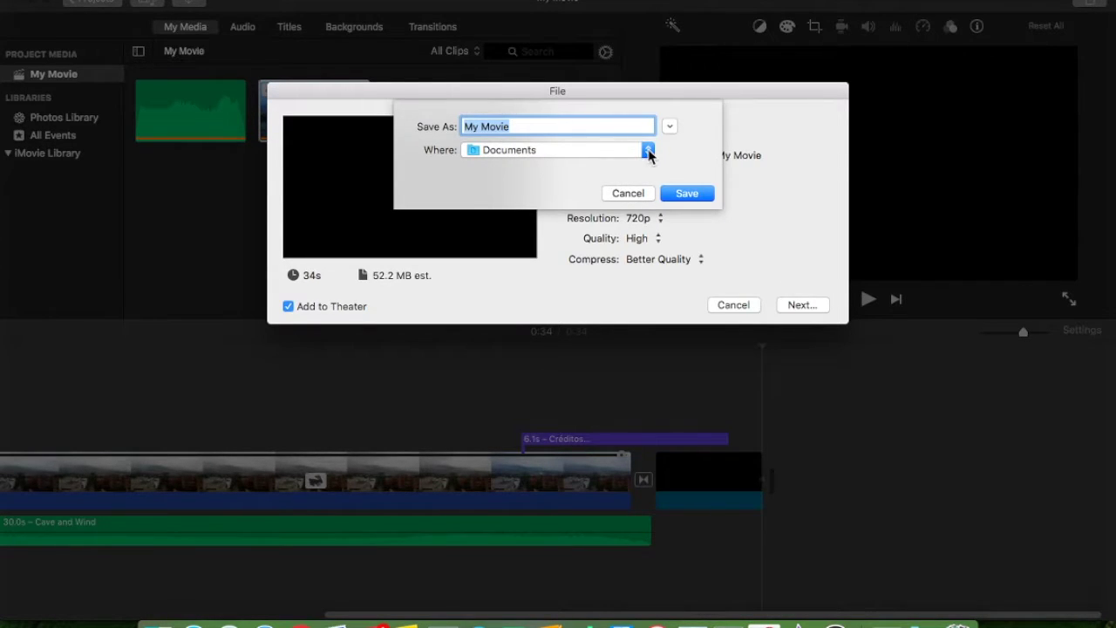
{"action": "left_click", "coordinate": [669, 126]}
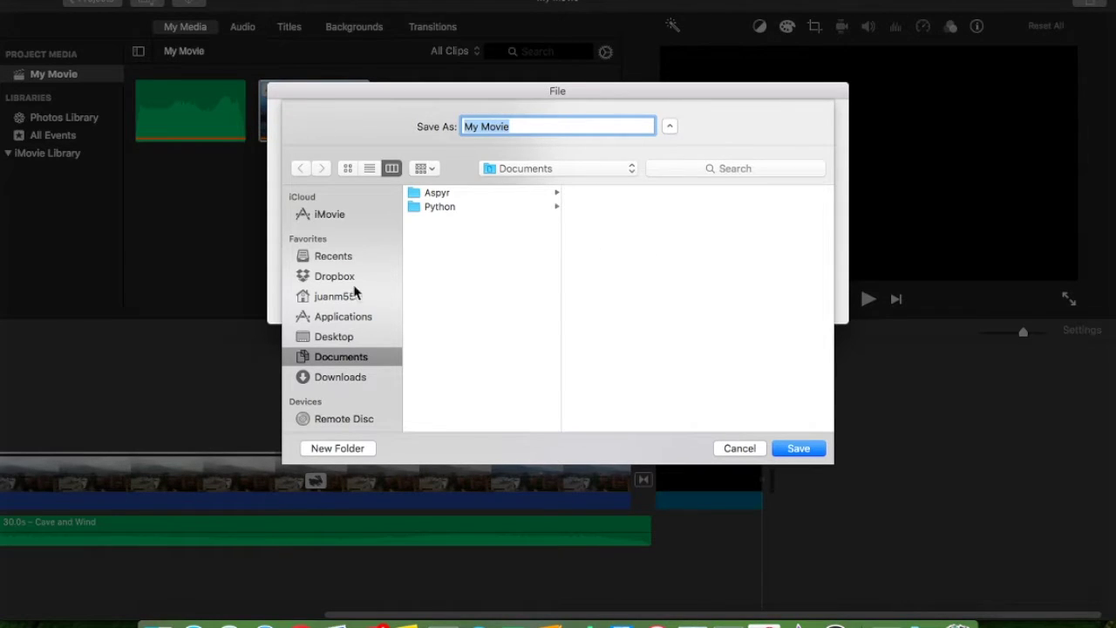
{"action": "left_click", "coordinate": [354, 295]}
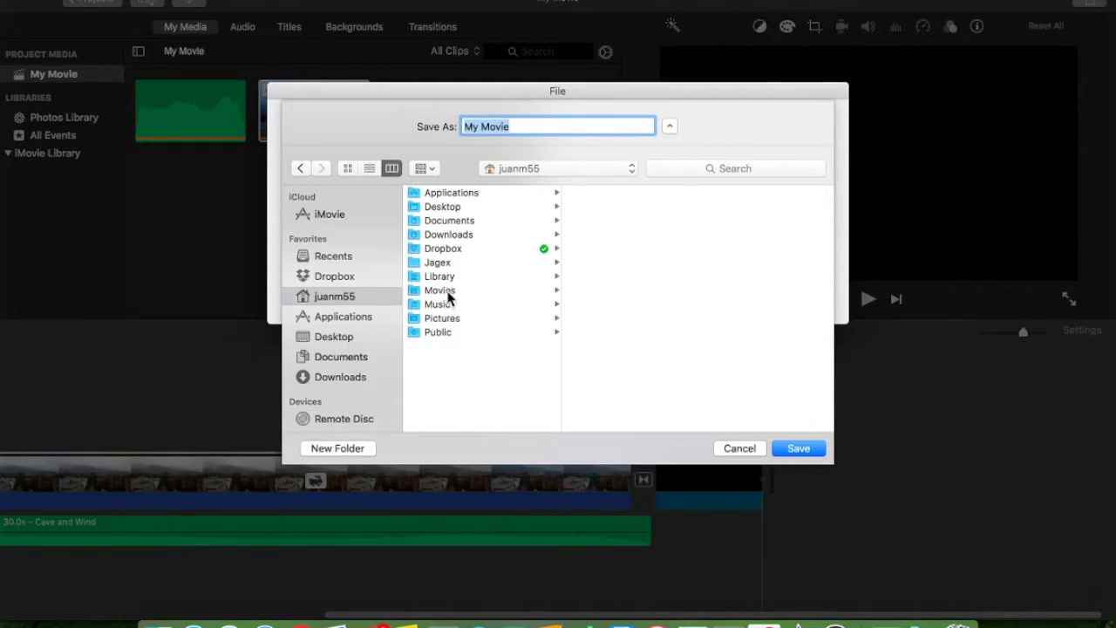
{"action": "left_click", "coordinate": [446, 294]}
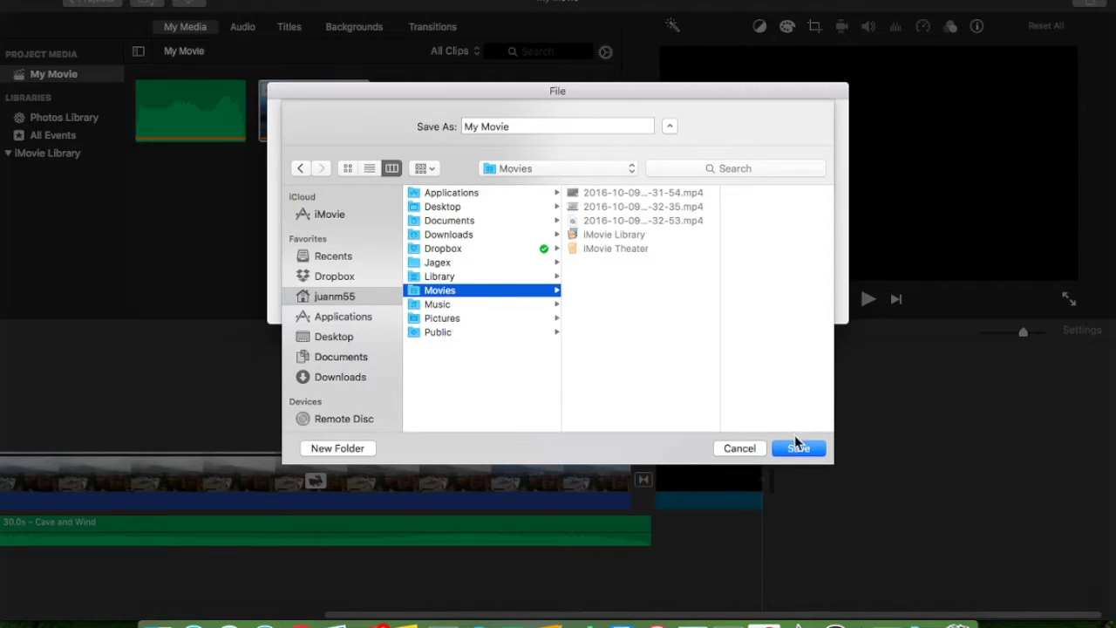
Name the exported file "Medellín Timelapse 1" and save it to start the export.
{"action": "left_click", "coordinate": [542, 125]}
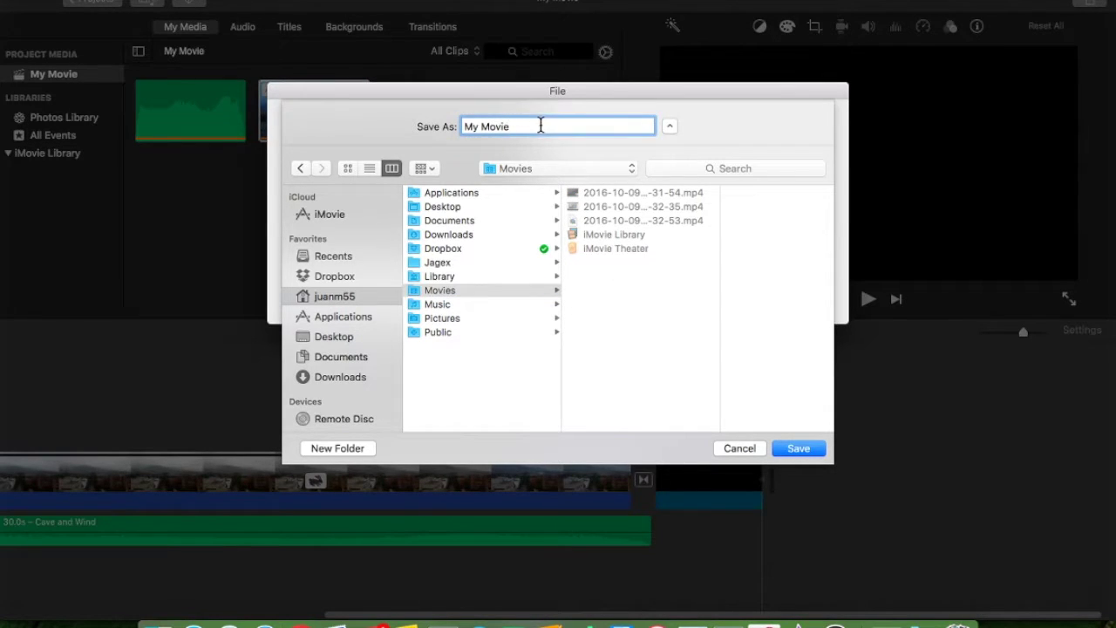
{"action": "key", "text": "BackSpace"}
{"action": "type", "text": "Time"}
{"action": "type", "text": "Mede"}
{"action": "type", "text": "llín"}
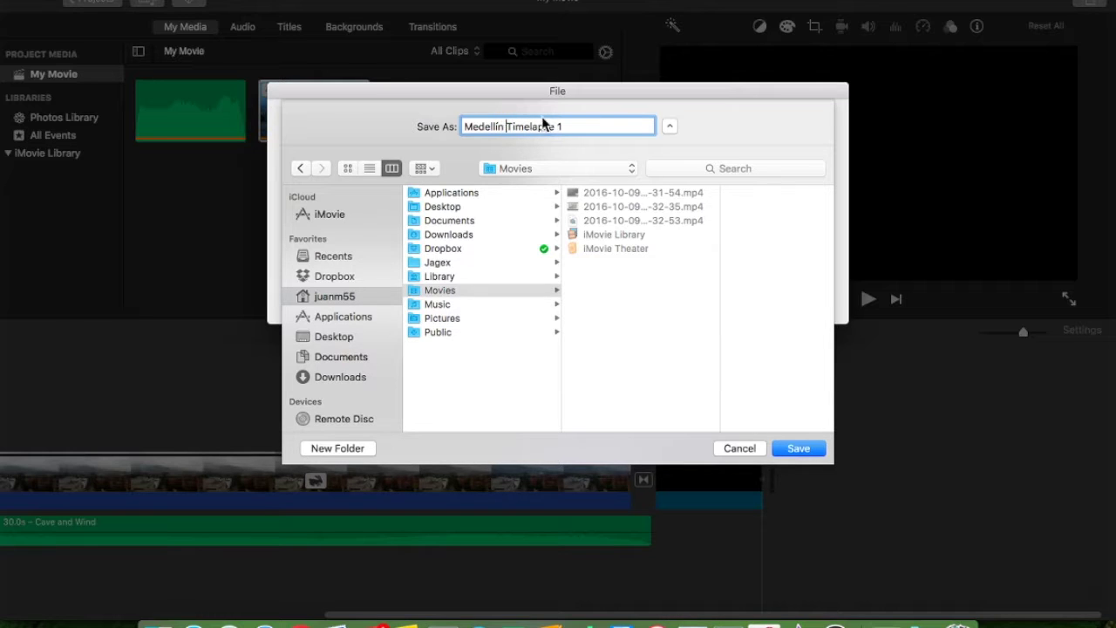
{"action": "left_click", "coordinate": [801, 450]}
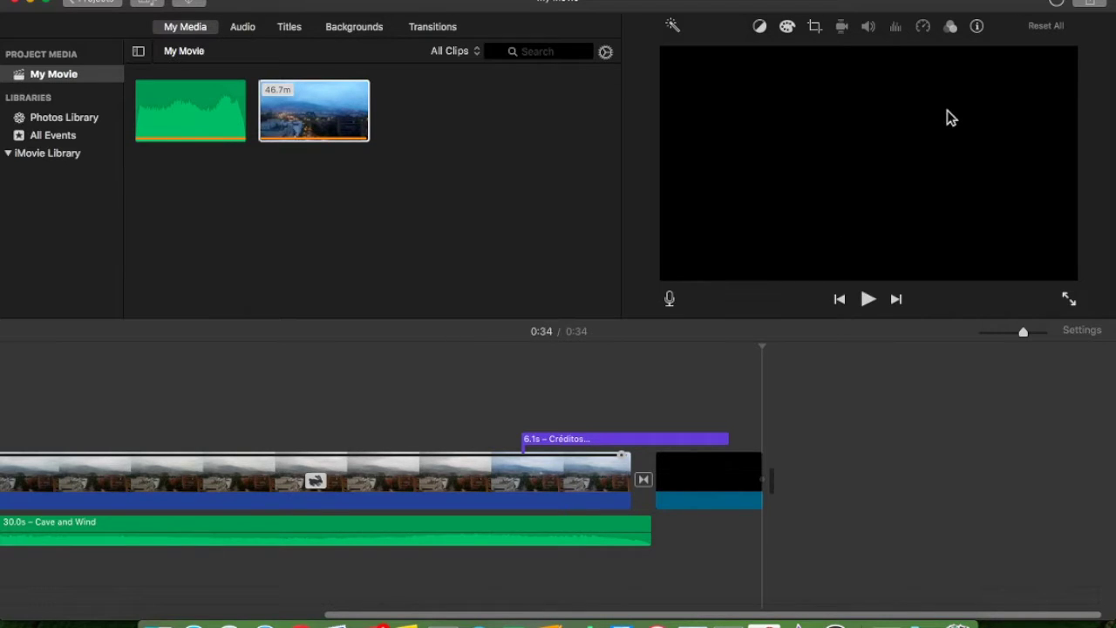
Check the export's progress and switch to OBS to select the "Tutorial with PC sounds camera" scene.
{"action": "left_click", "coordinate": [1057, 7]}
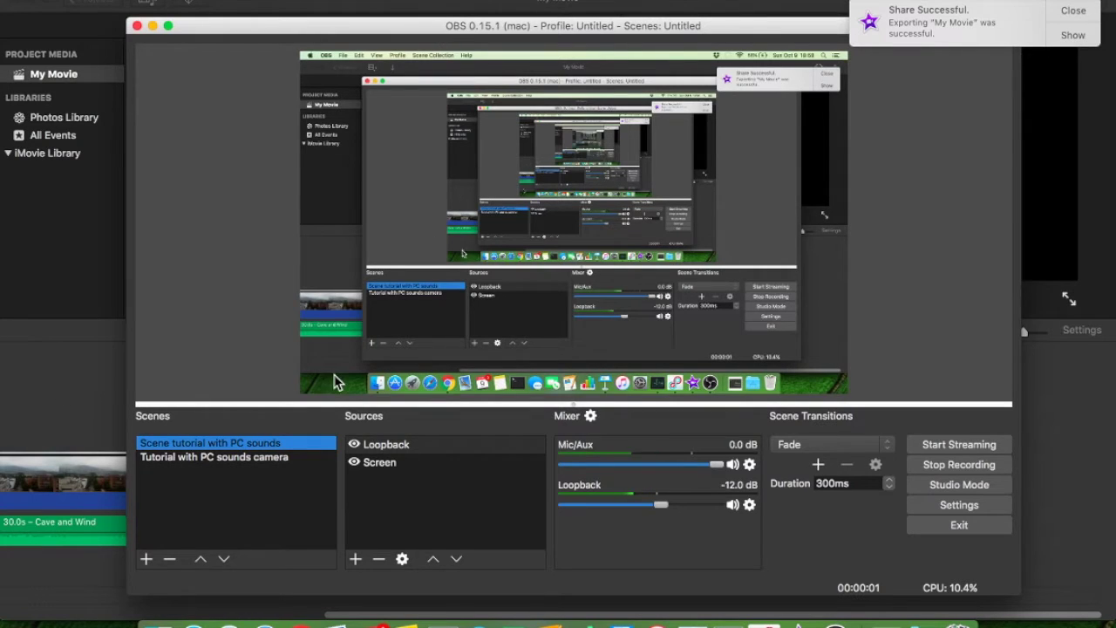
{"action": "left_click", "coordinate": [244, 459]}
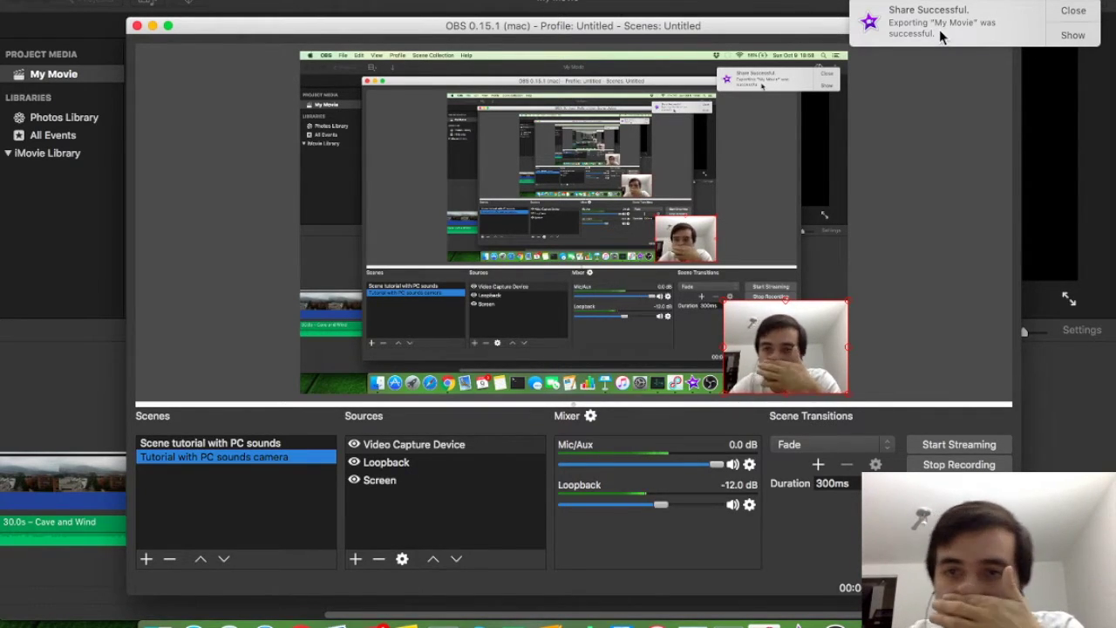
Show the exported movie file from the share notification, move its player window up and play the movie.
{"action": "left_click", "coordinate": [1071, 35]}
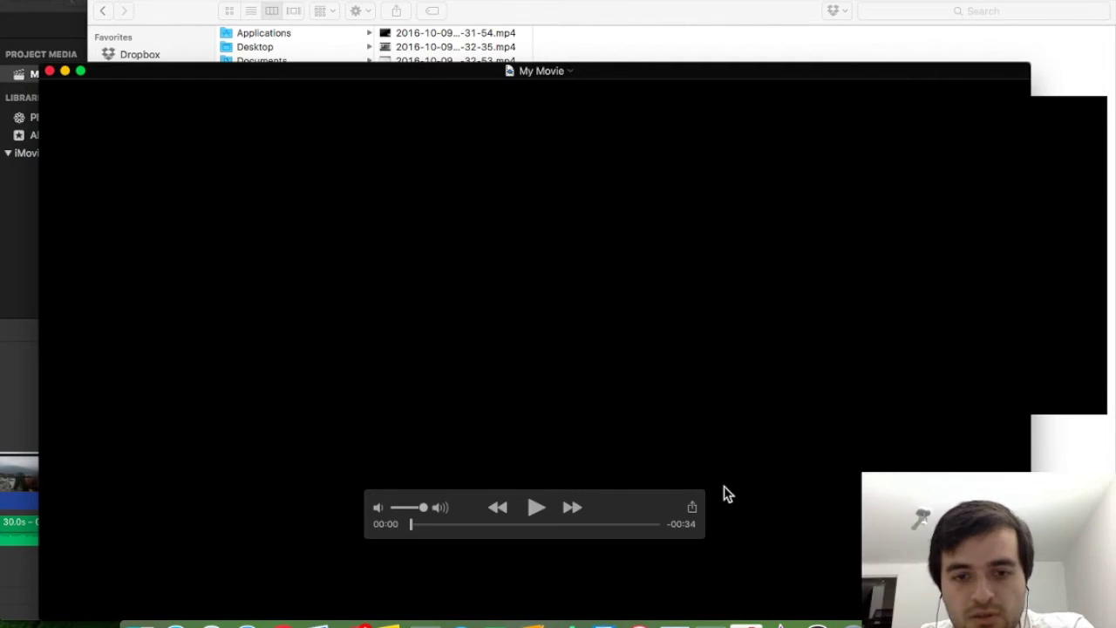
{"action": "left_click_drag", "start_coordinate": [536, 75], "coordinate": [530, 27]}
{"action": "left_click", "coordinate": [532, 454]}
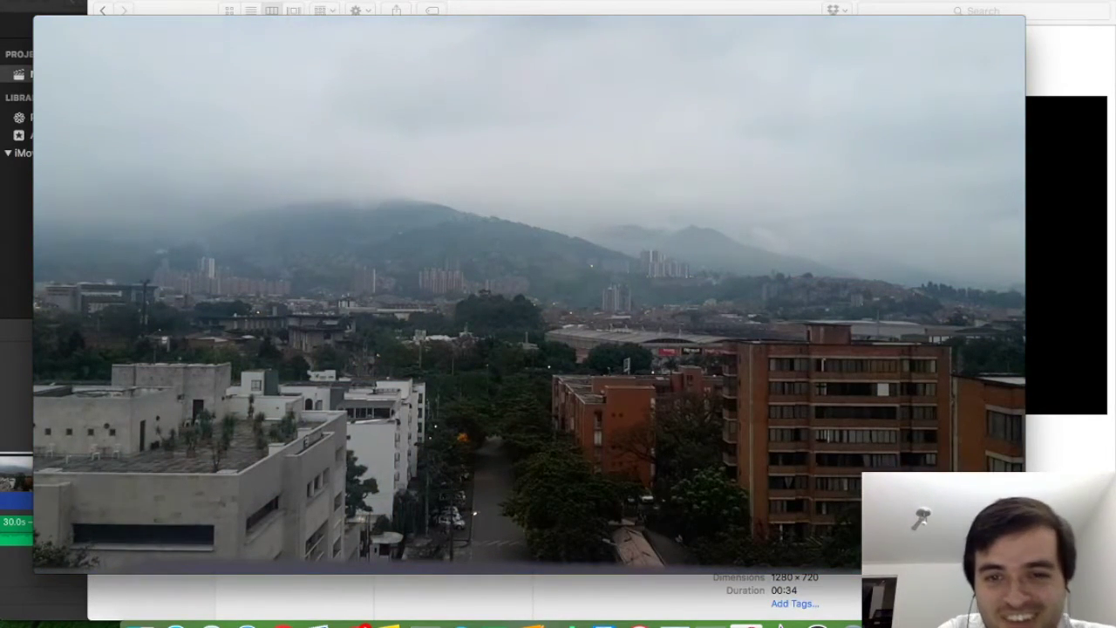
{"action": "mouse_move", "coordinate": [698, 418]}
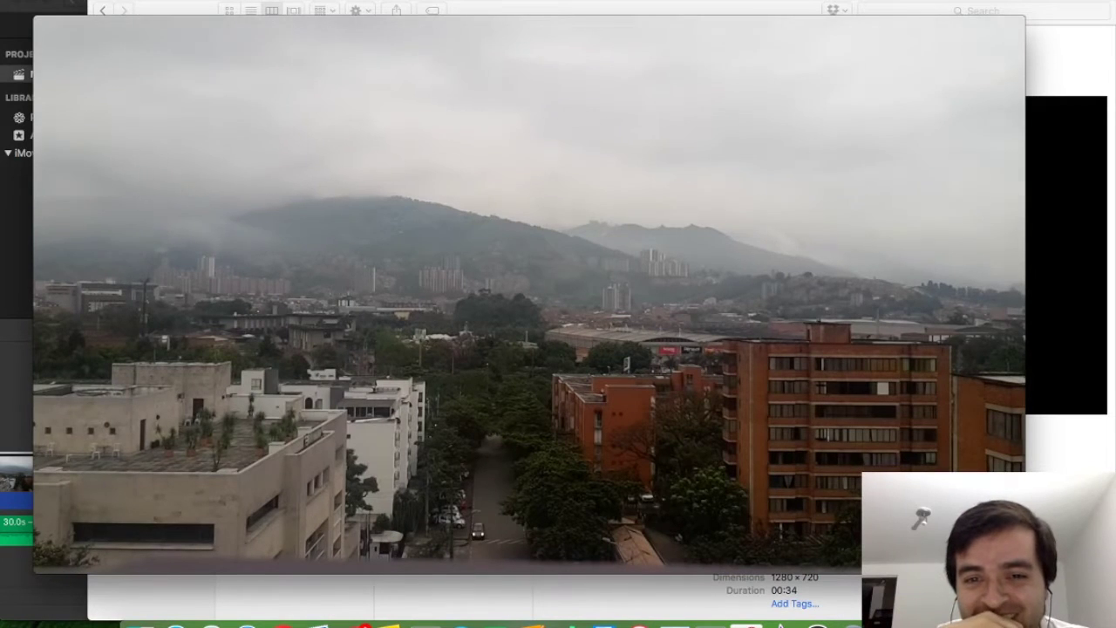
{"action": "mouse_move", "coordinate": [836, 428]}
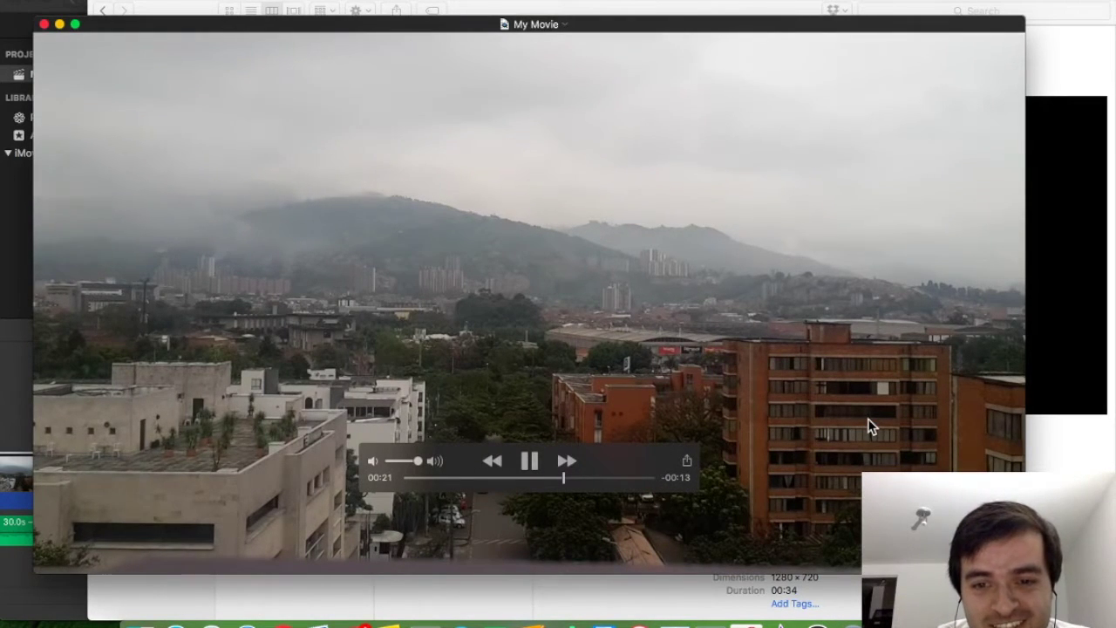